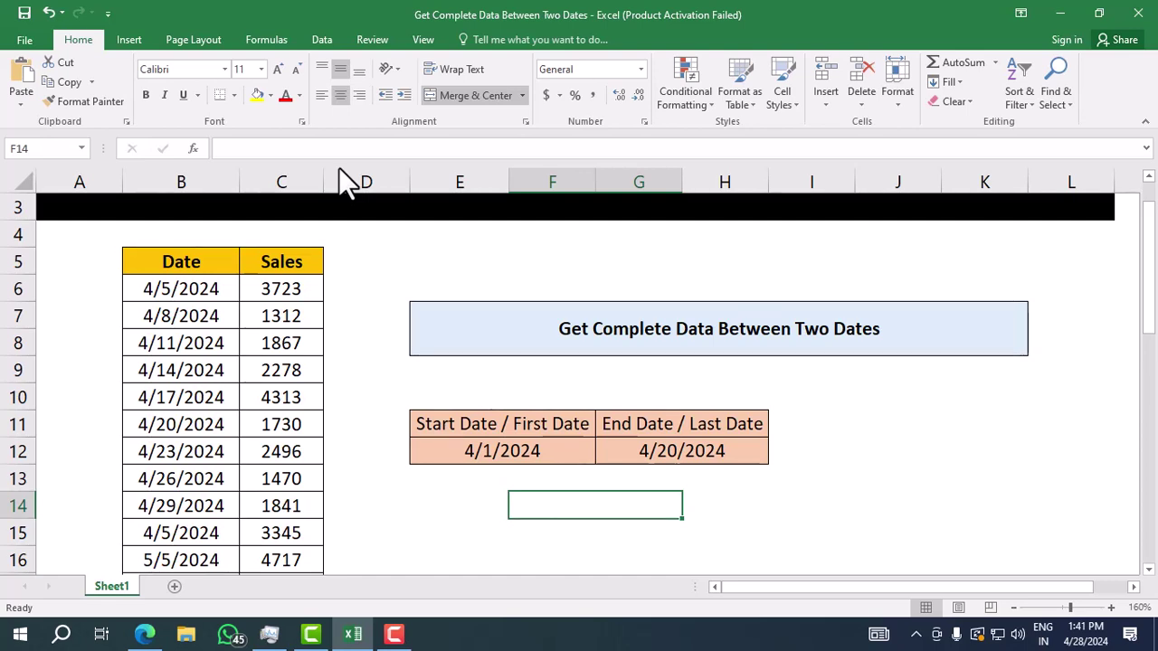
# Look over the dates in the Date column and the Sales figures.
pyautogui.click(184, 281)
pyautogui.click(173, 340)
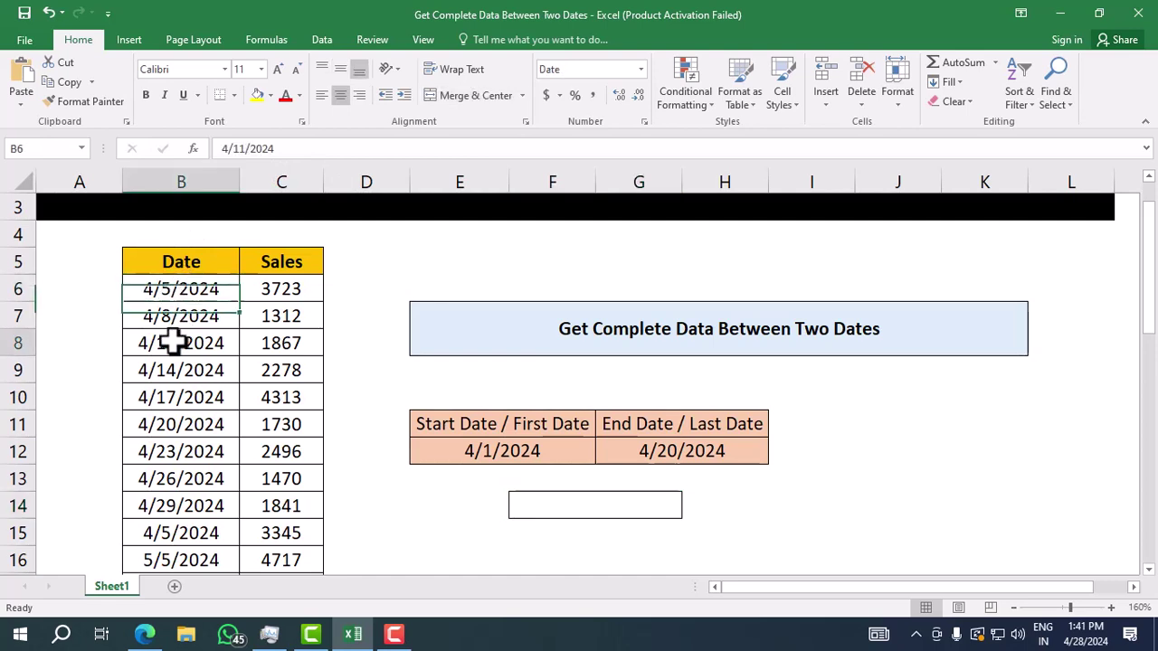
pyautogui.click(168, 373)
pyautogui.click(163, 447)
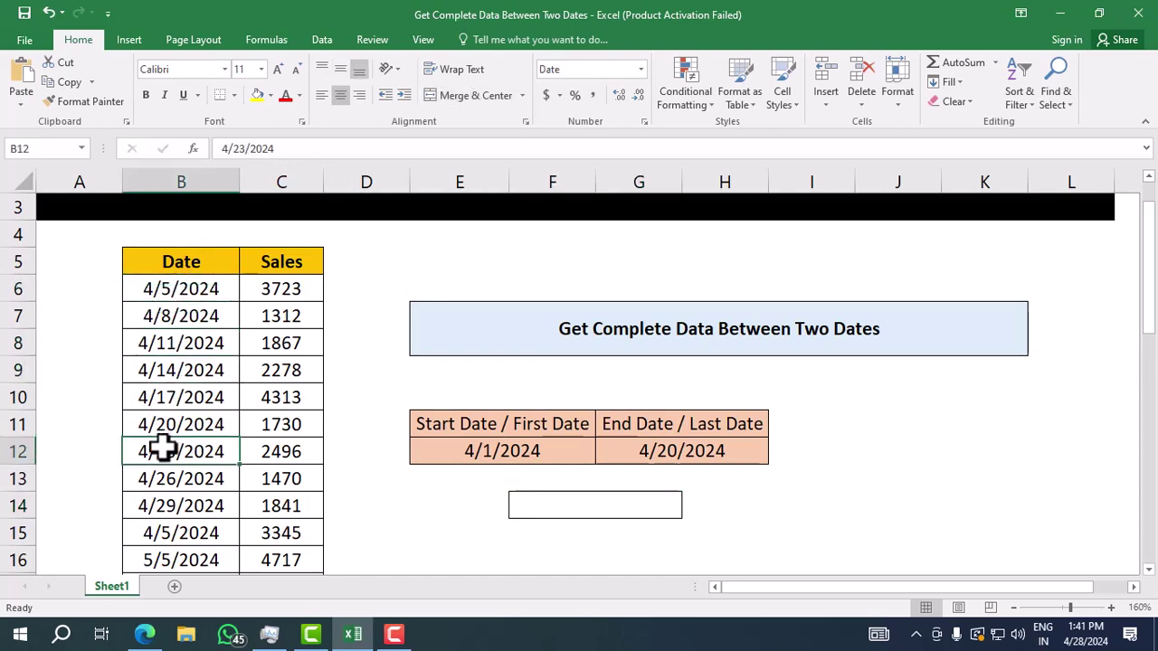
pyautogui.click(292, 294)
pyautogui.click(288, 346)
pyautogui.click(273, 399)
pyautogui.click(274, 447)
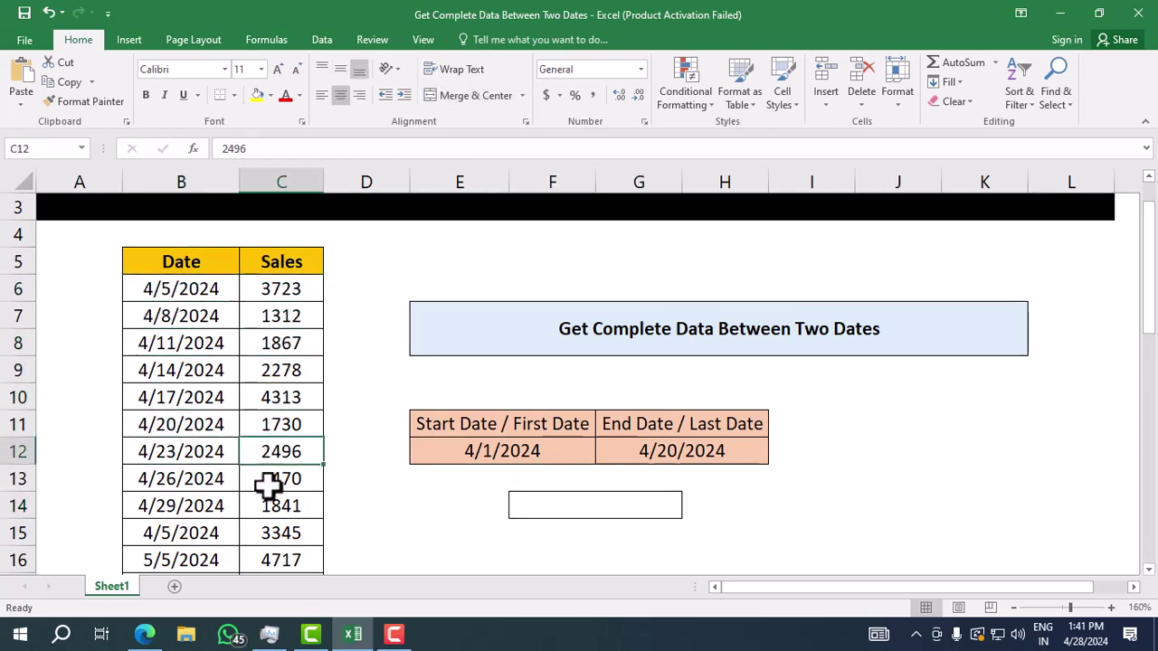
pyautogui.click(269, 503)
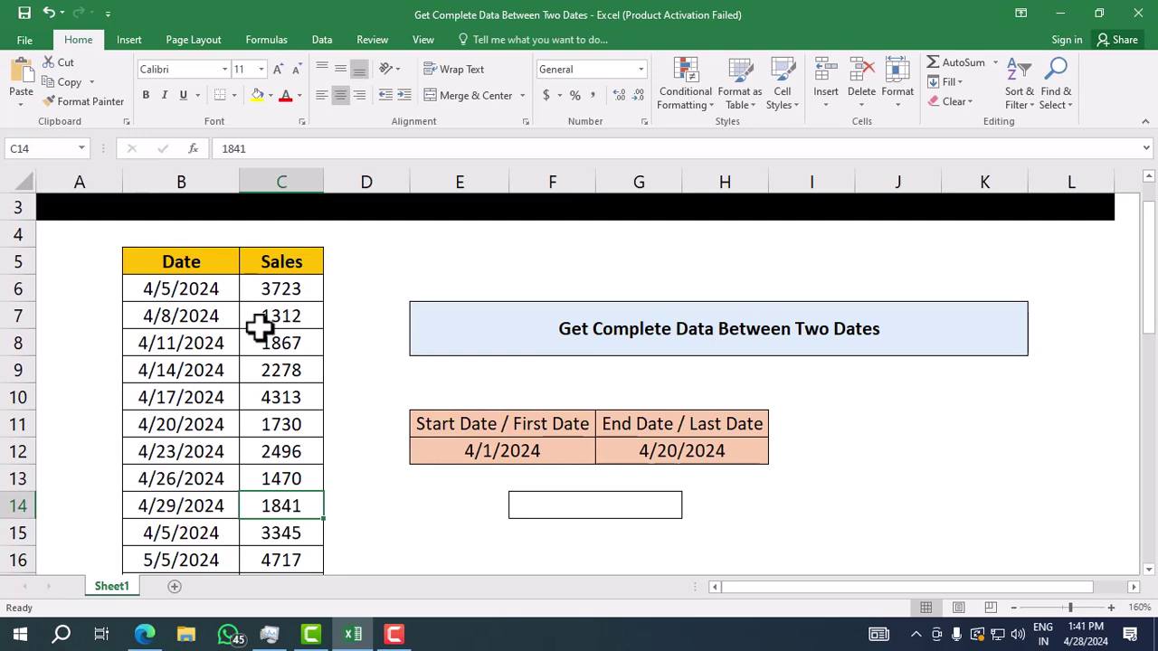
# Check the start and end date values and the last date in the table.
pyautogui.click(530, 458)
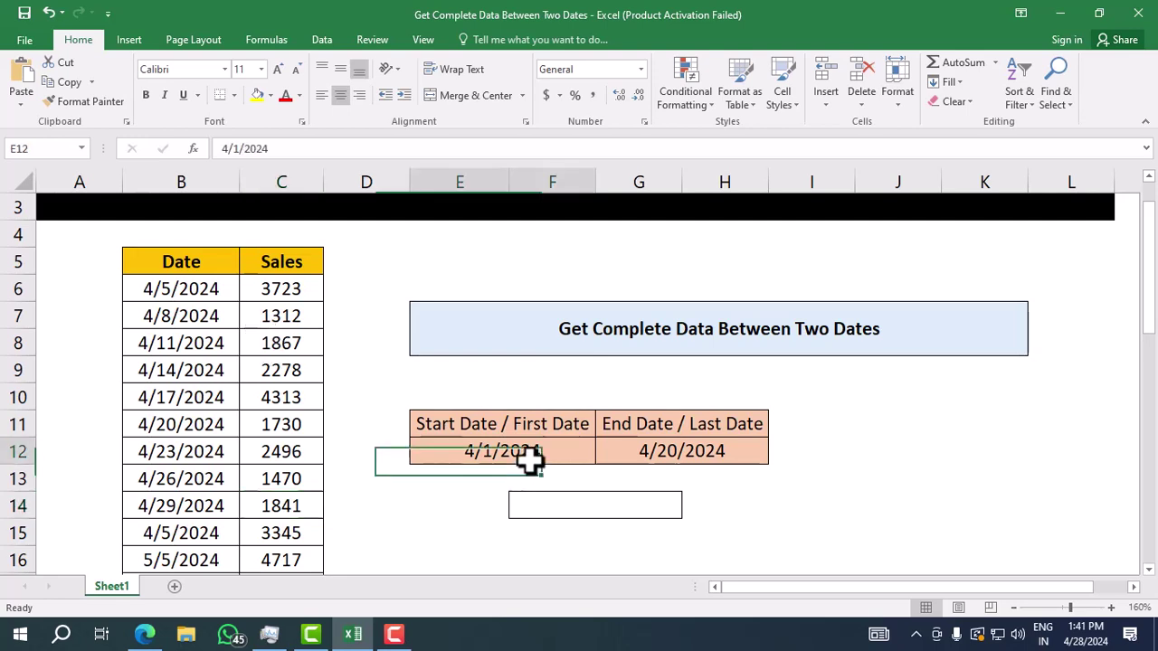
pyautogui.click(625, 453)
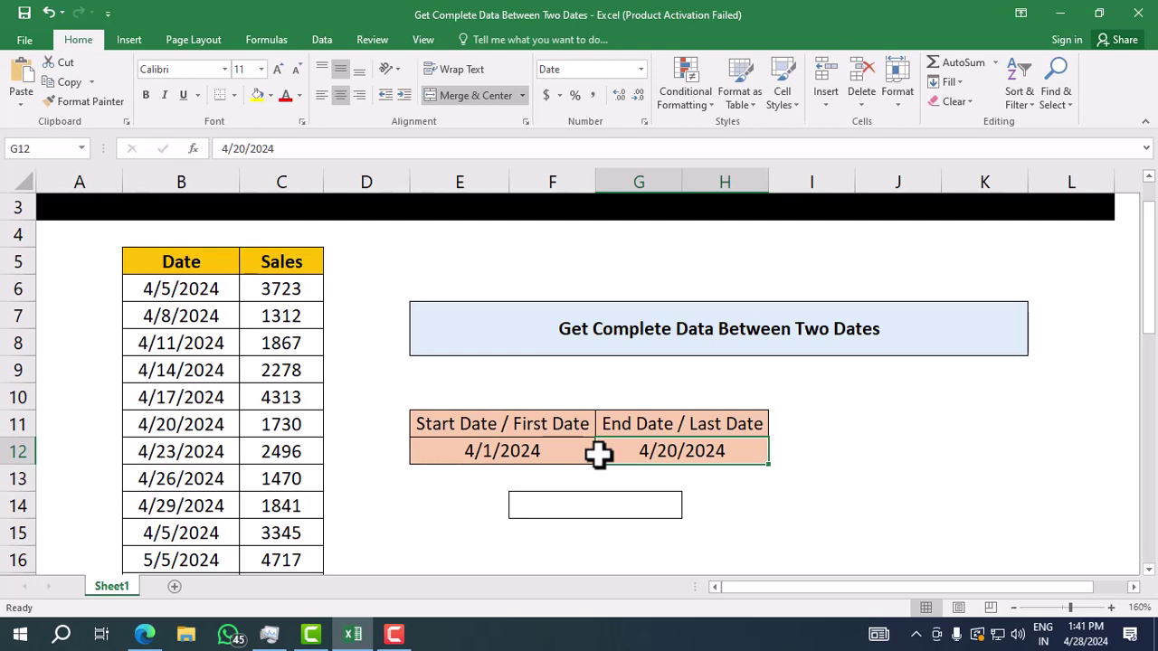
pyautogui.moveTo(207, 291); pyautogui.dragTo(209, 364)
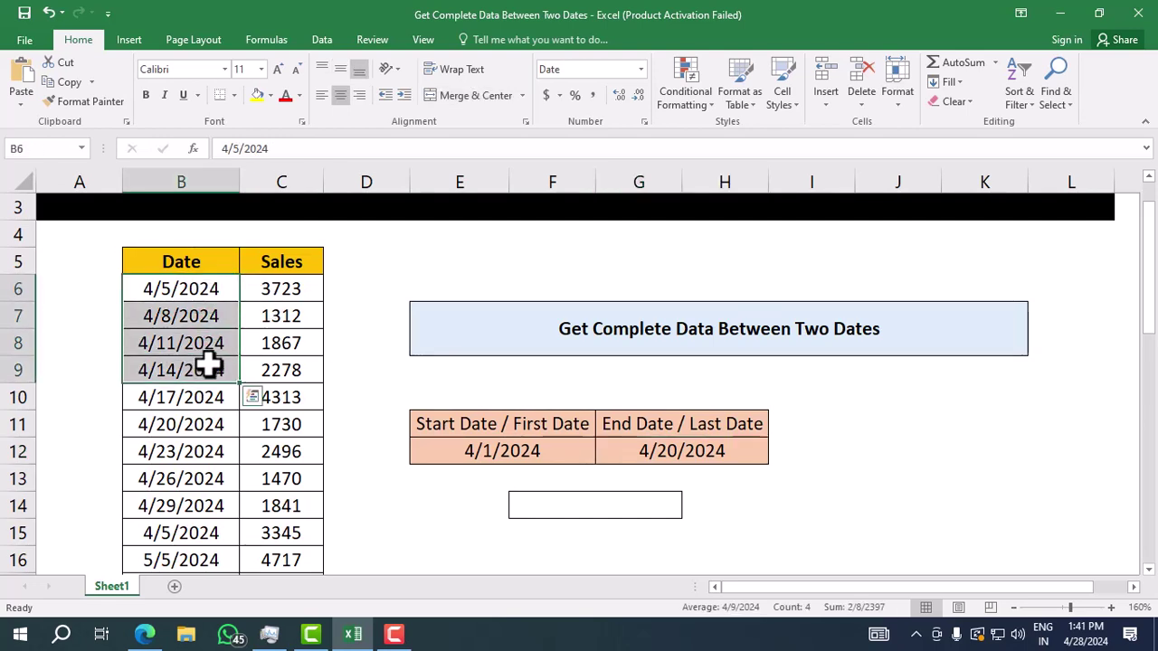
pyautogui.click(165, 289)
pyautogui.scroll(-3, 185, 307)
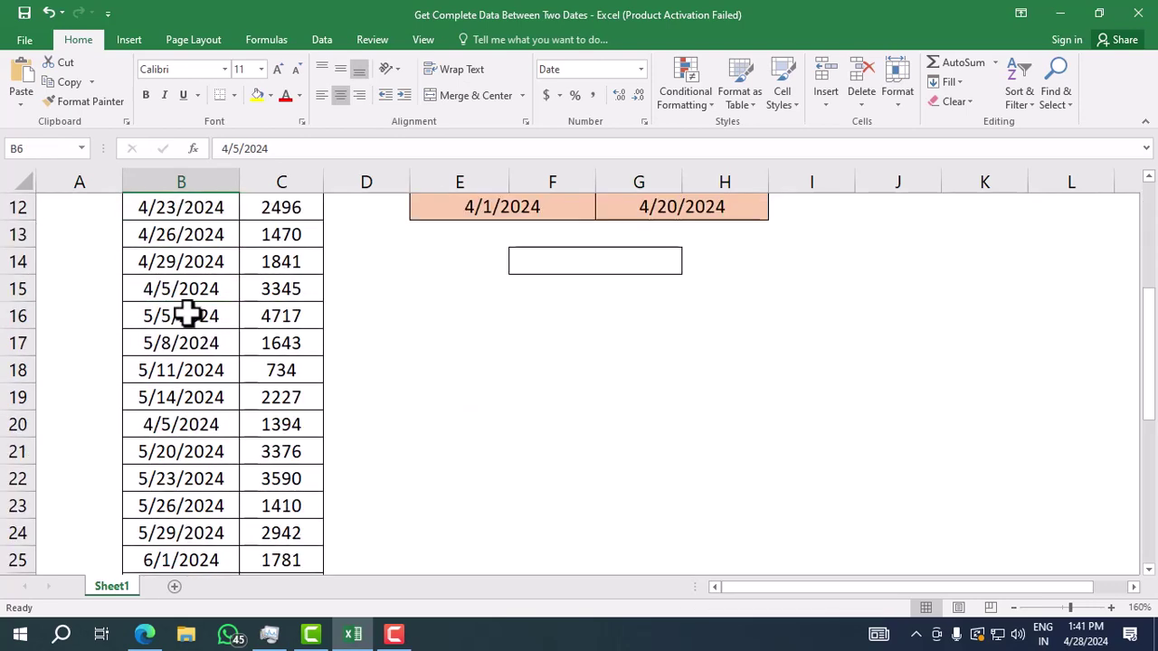
pyautogui.scroll(-7, 186, 308)
pyautogui.click(193, 398)
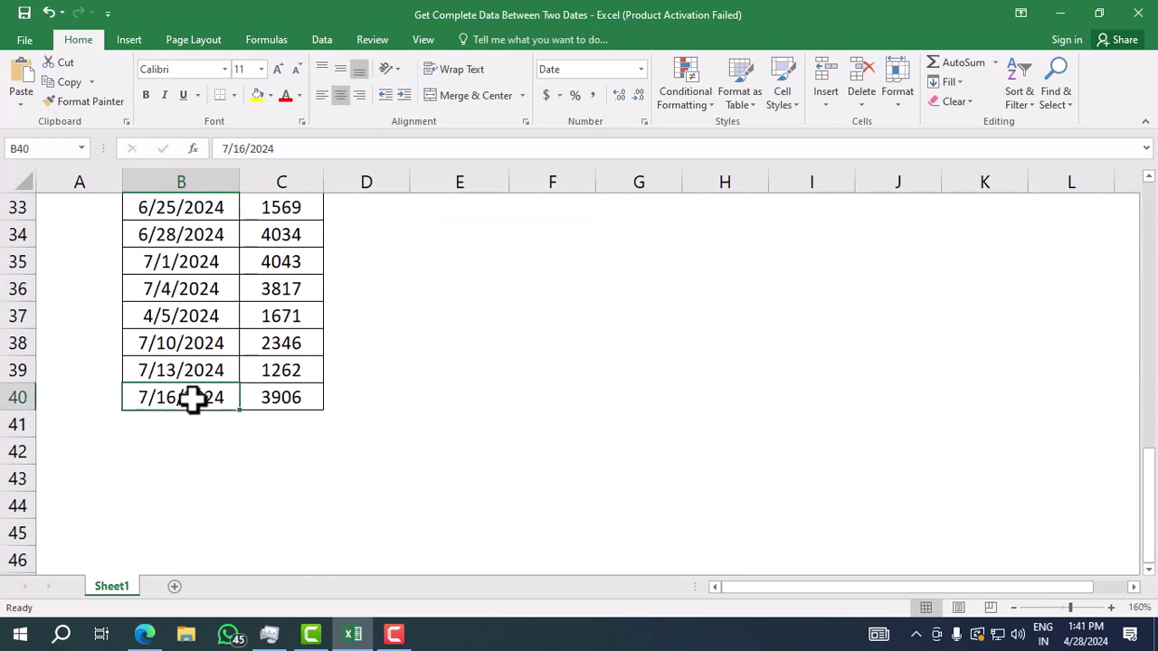
pyautogui.scroll(6, 190, 398)
pyautogui.scroll(5, 190, 398)
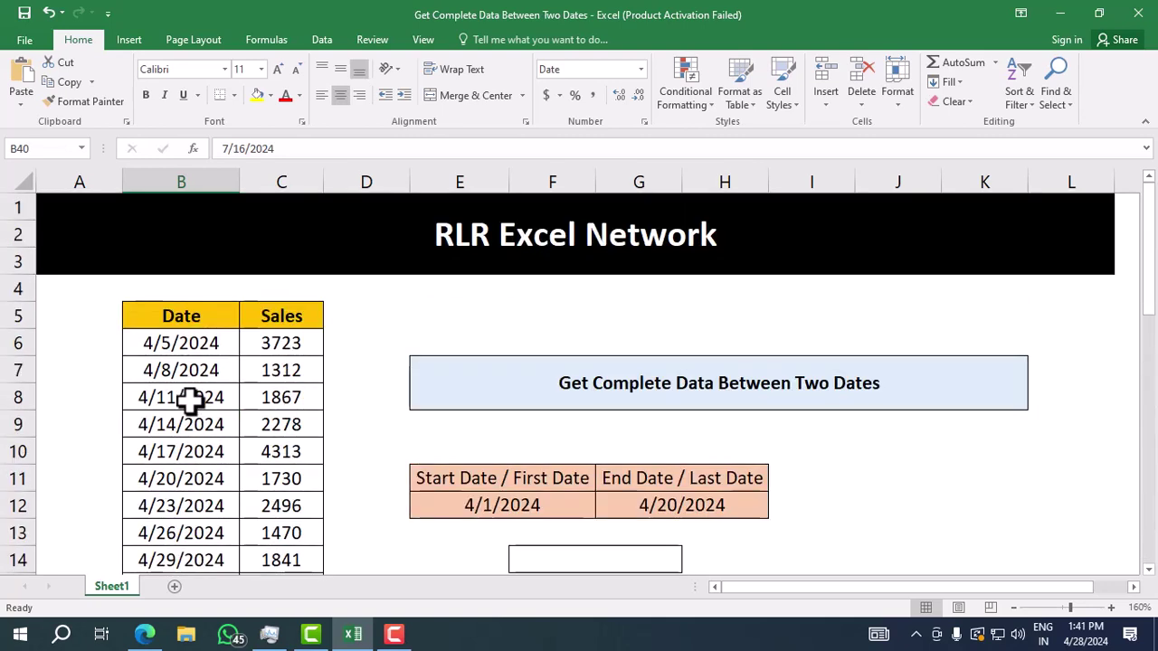
pyautogui.click(460, 500)
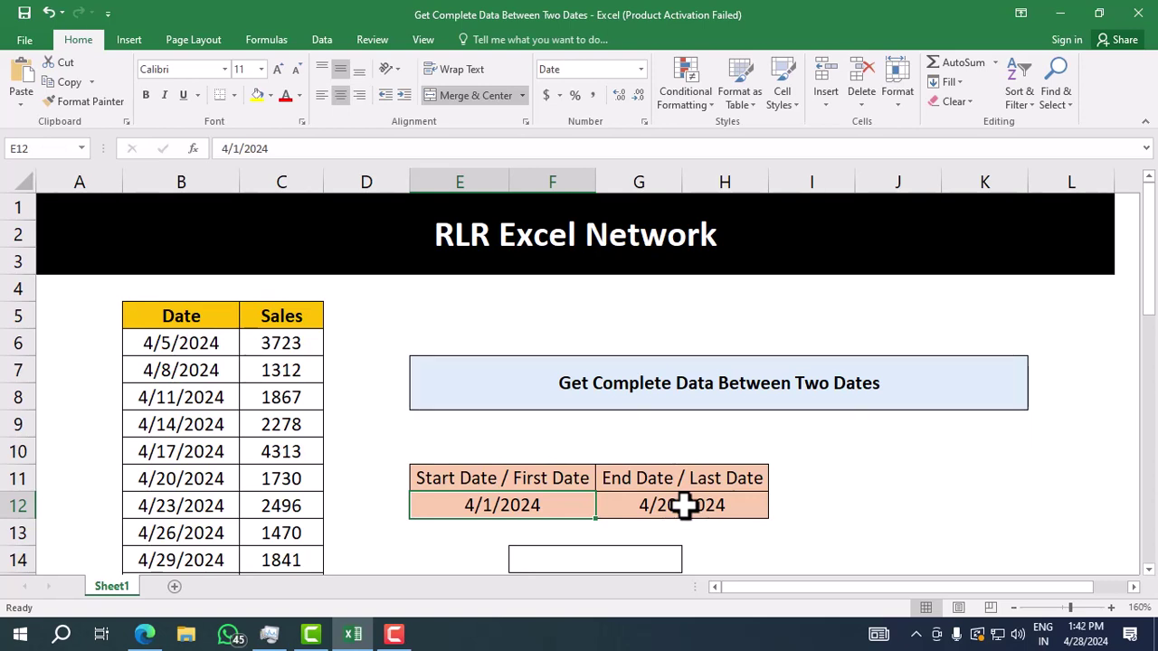
# In F14, begin =SUMIFS with the absolute Sales range $C$6:$C$40 as sum range.
pyautogui.click(618, 555)
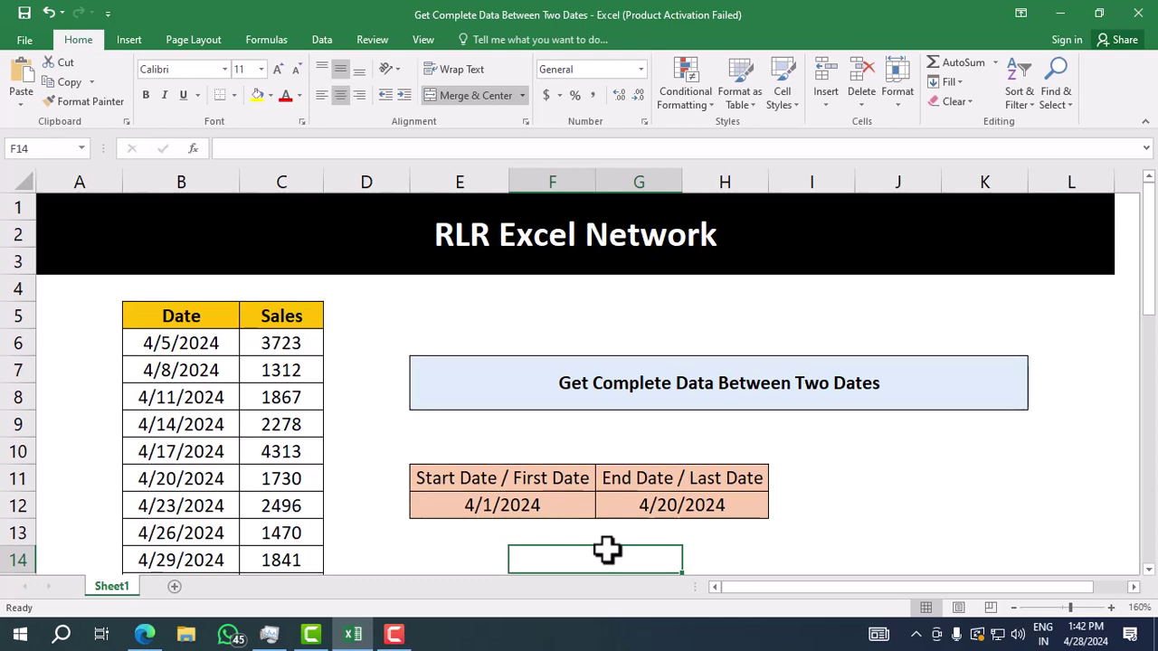
pyautogui.write('=')
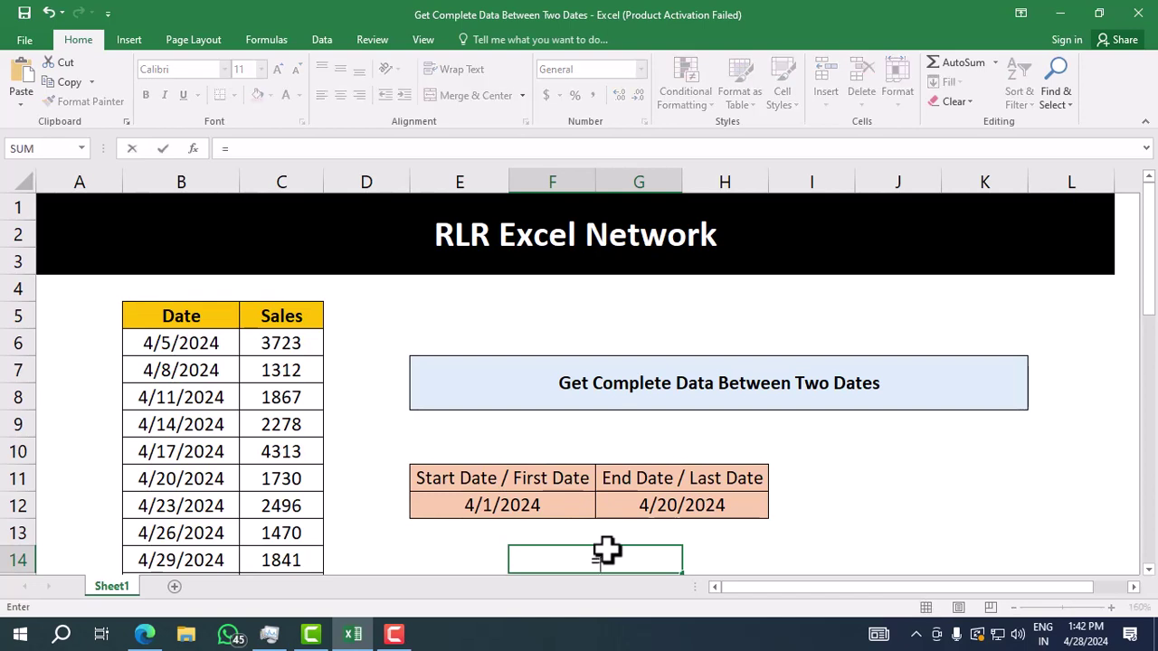
pyautogui.write('sumi')
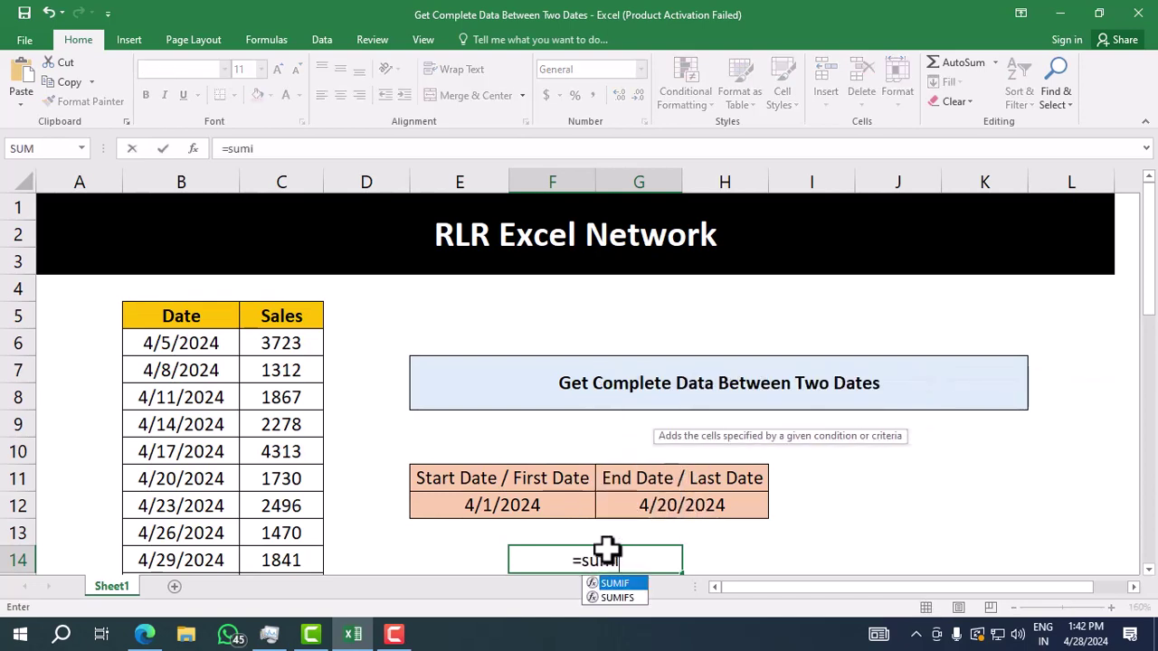
pyautogui.press('Down')
pyautogui.press('Tab')
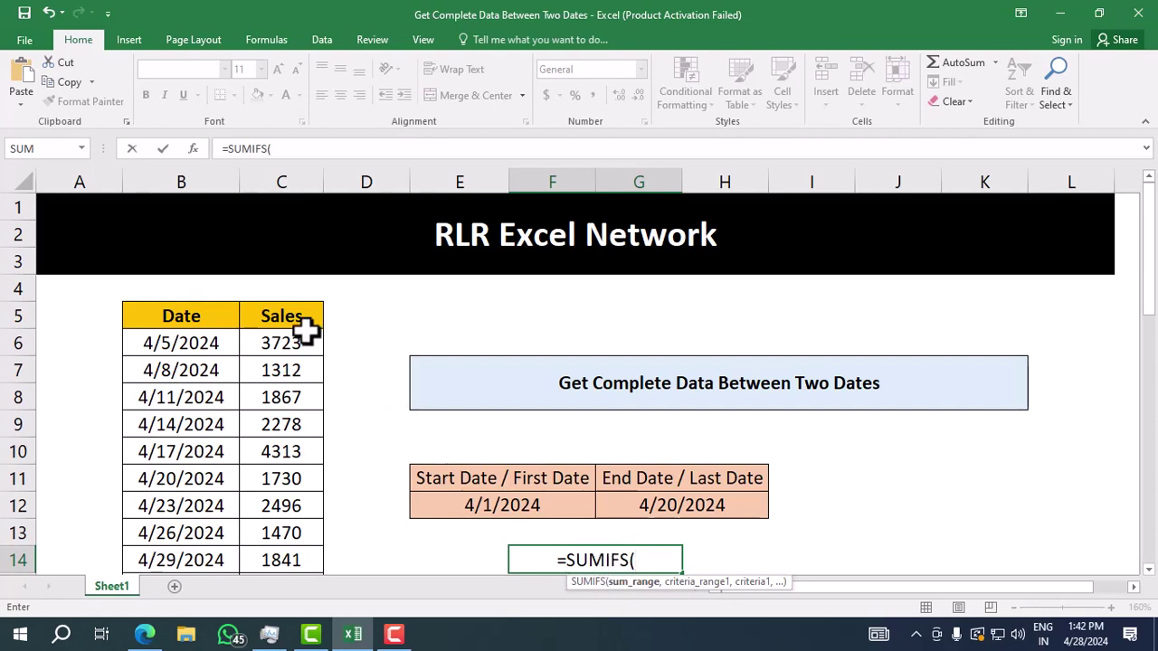
pyautogui.click(271, 339)
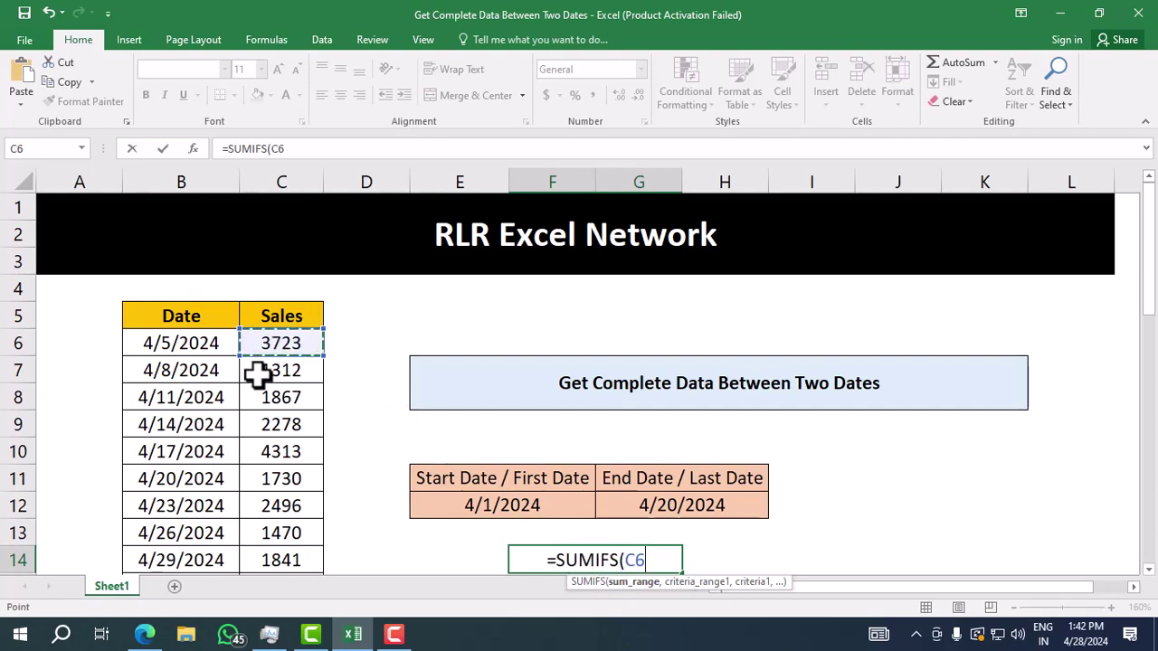
pyautogui.hotkey('ctrl', 'shift', 'Down')
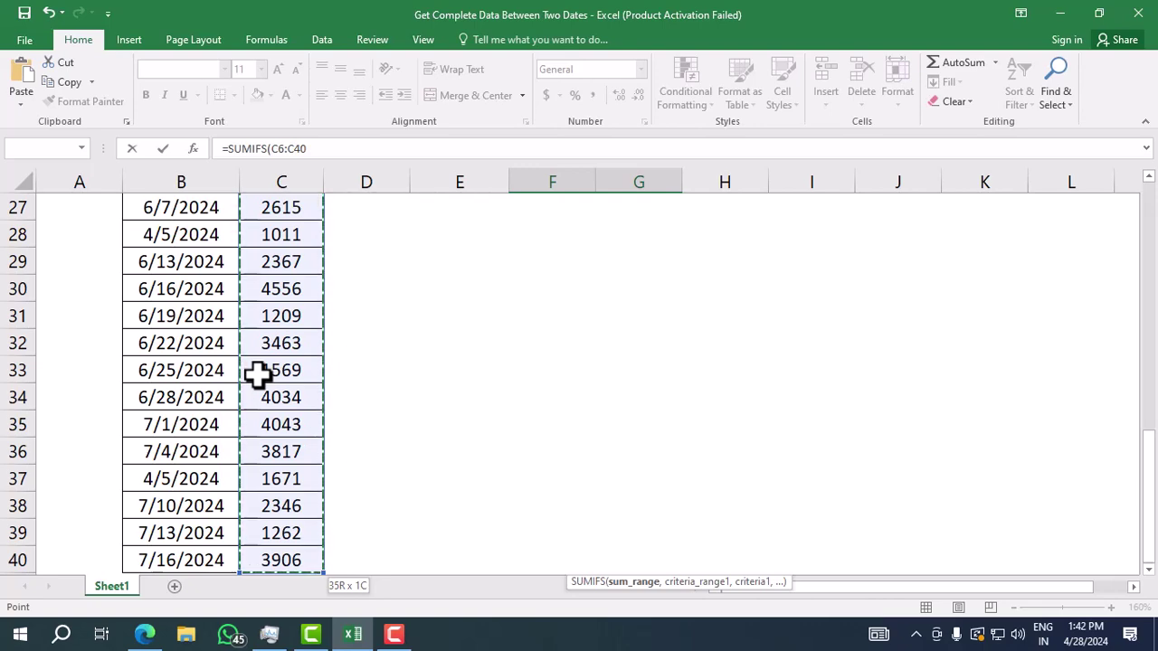
pyautogui.press('F4')
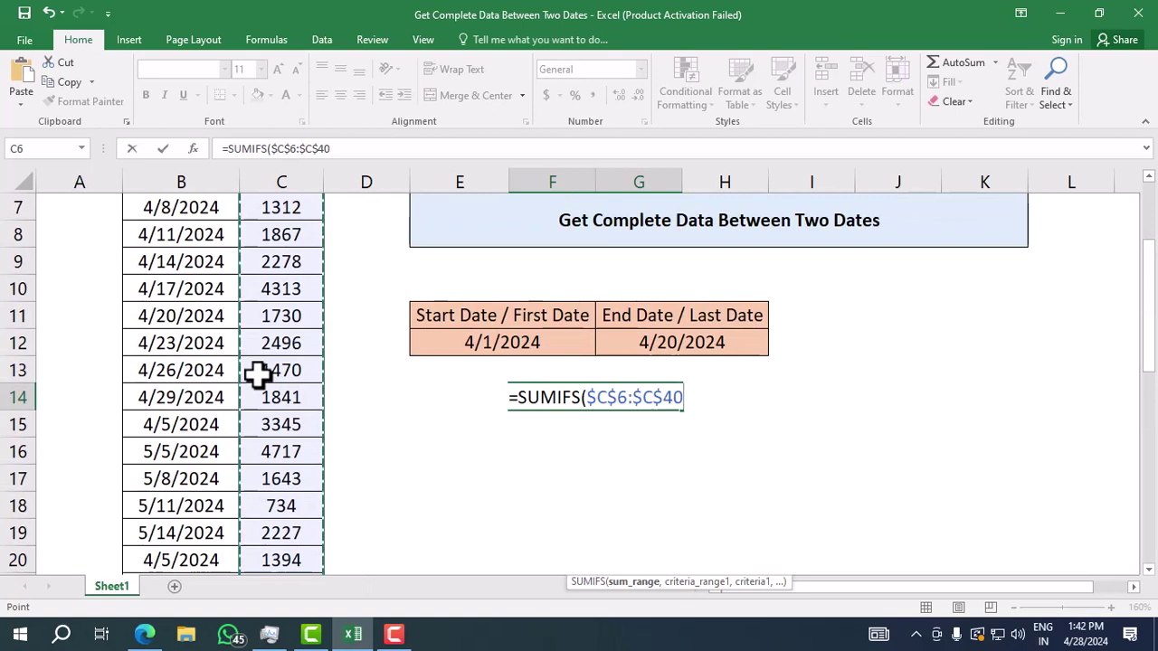
pyautogui.write(',')
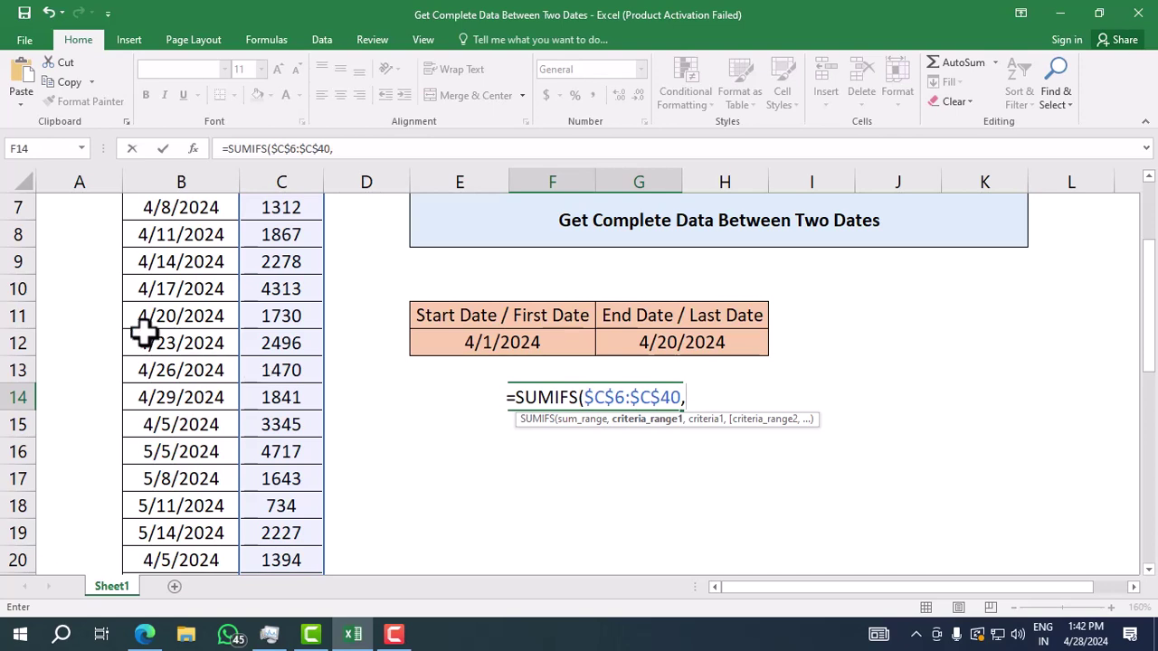
# Add the absolute Date range $B$6:$B$40 with E12 as the first criterion.
pyautogui.click(193, 351)
pyautogui.hotkey('ctrl', 'Up')
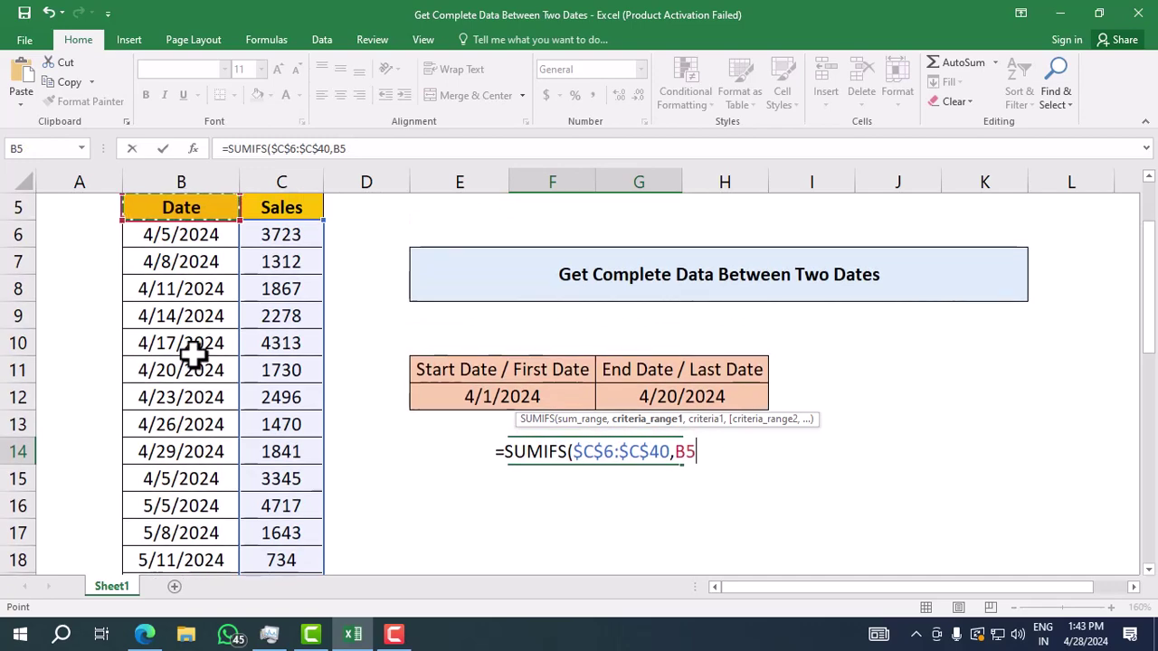
pyautogui.press('Down')
pyautogui.hotkey('ctrl', 'shift', 'Down')
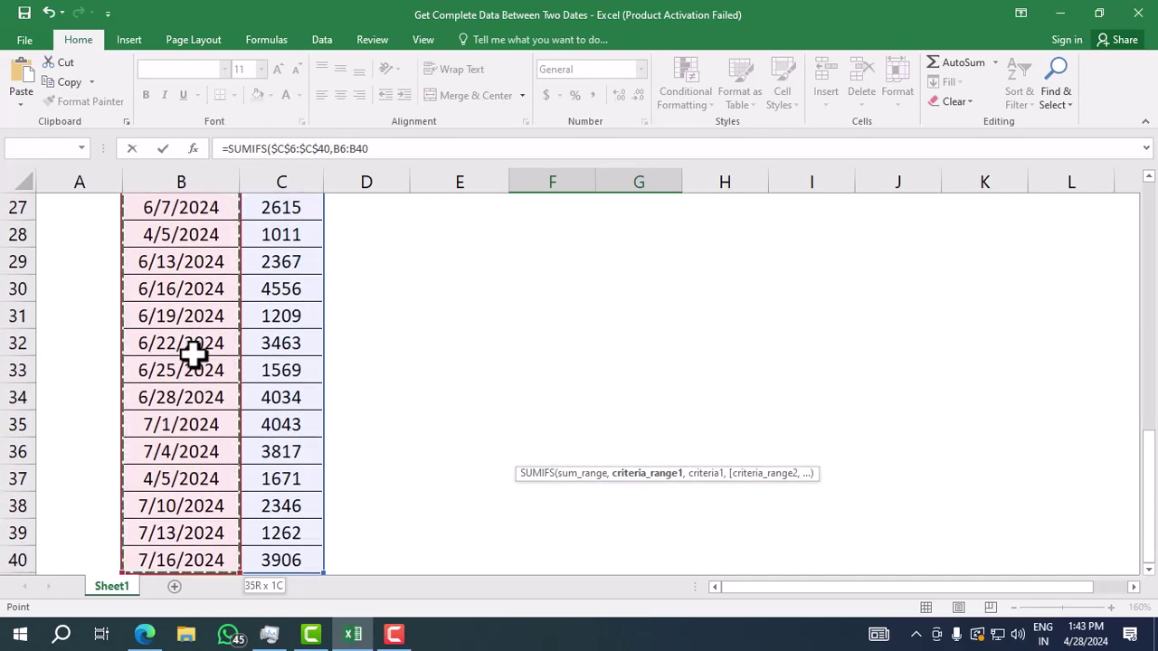
pyautogui.press('F4')
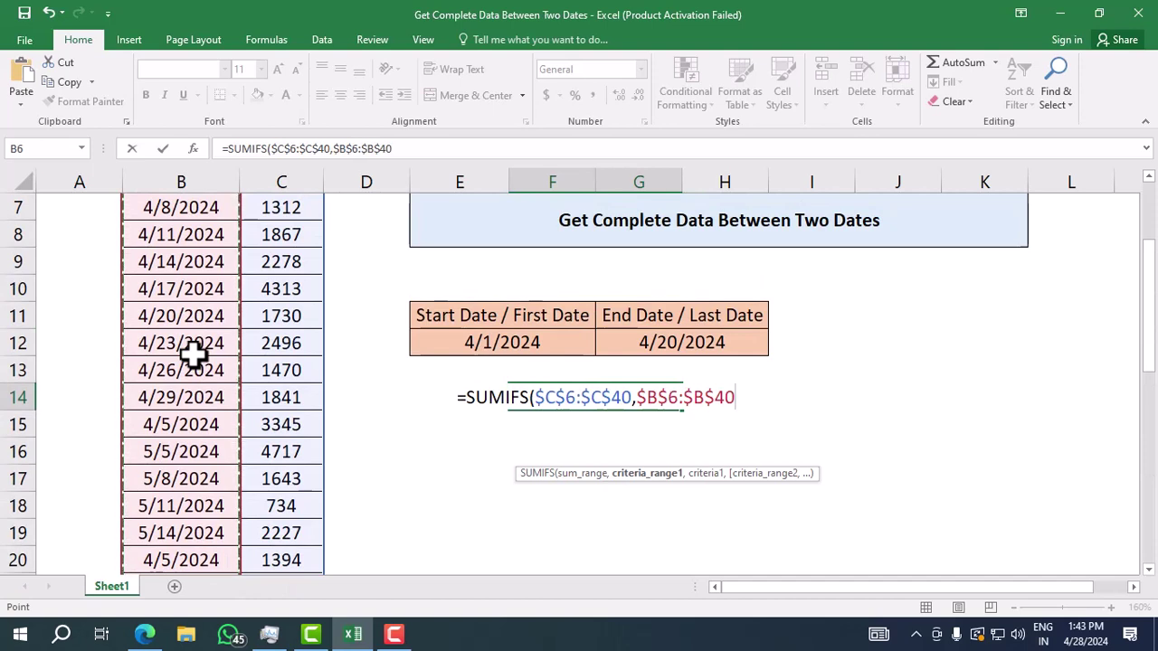
pyautogui.write(',')
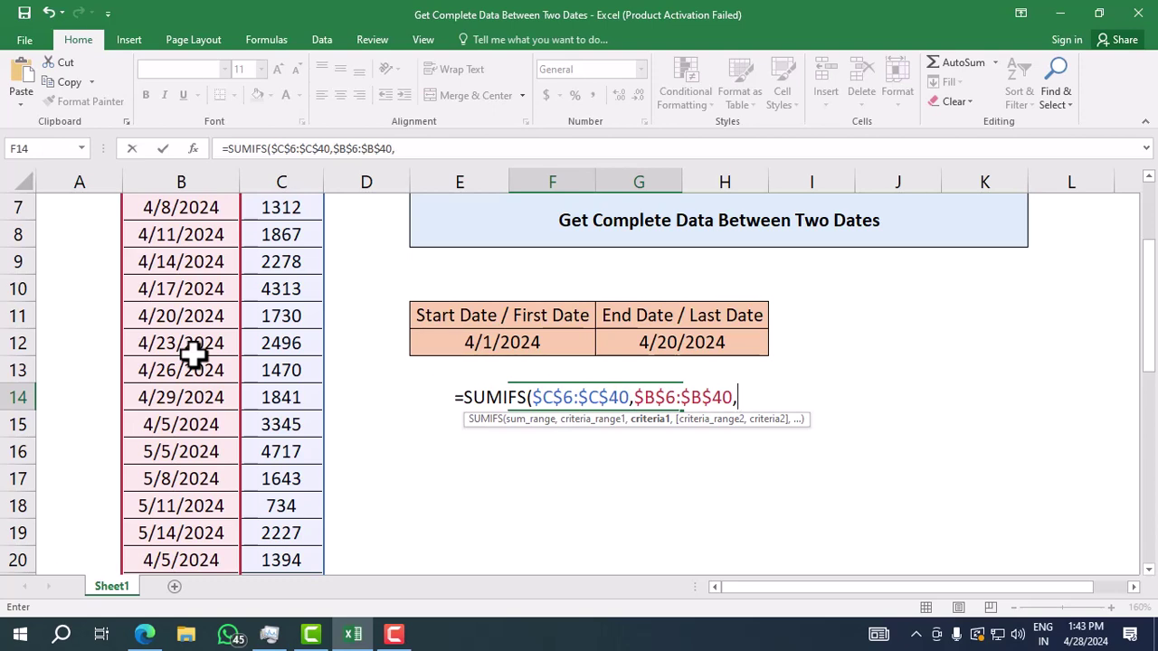
pyautogui.click(566, 343)
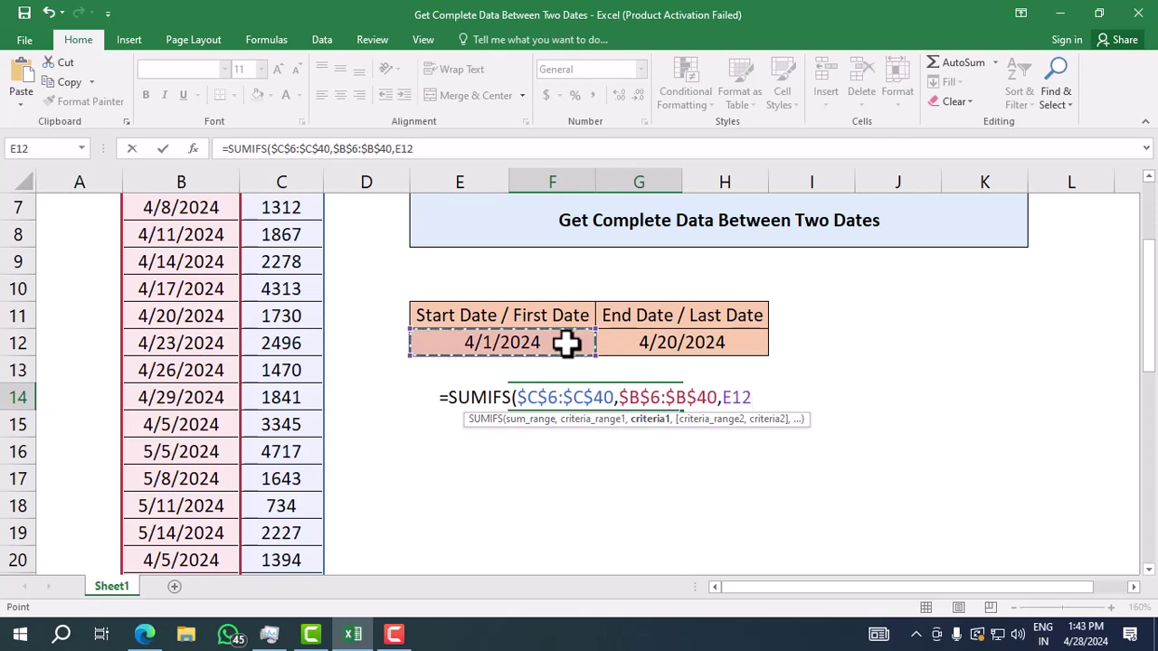
pyautogui.write(',')
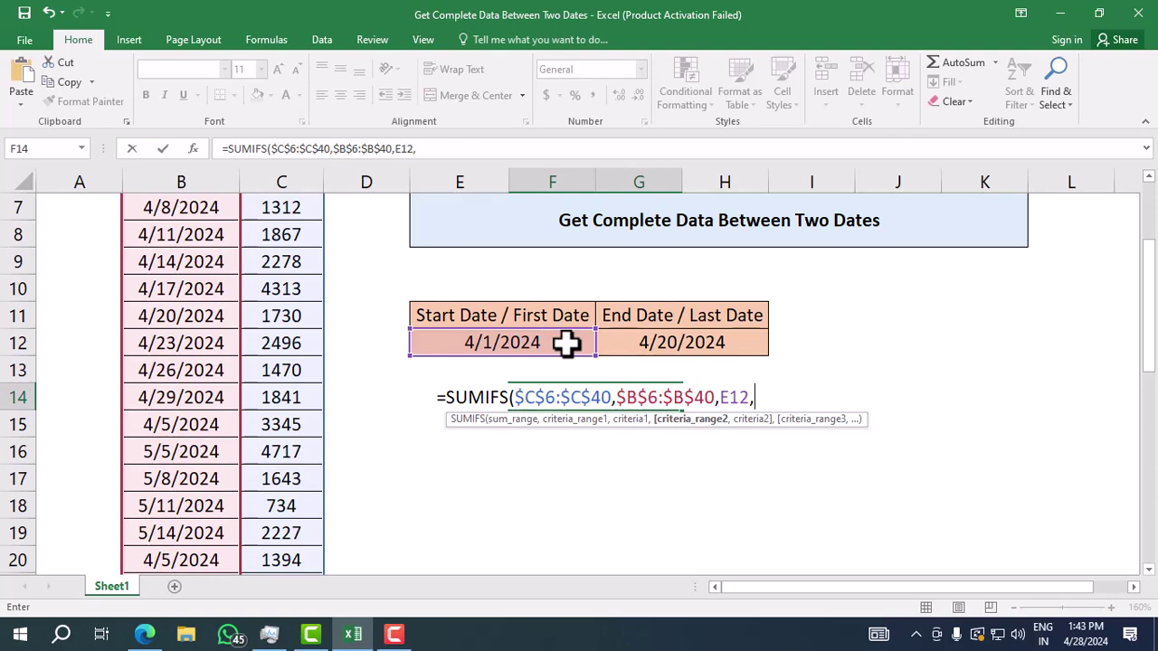
# Add a second $B$6:$B$40 range with criterion G12, close the formula and commit it.
pyautogui.click(163, 331)
pyautogui.hotkey('ctrl', 'Up')
pyautogui.press('Down')
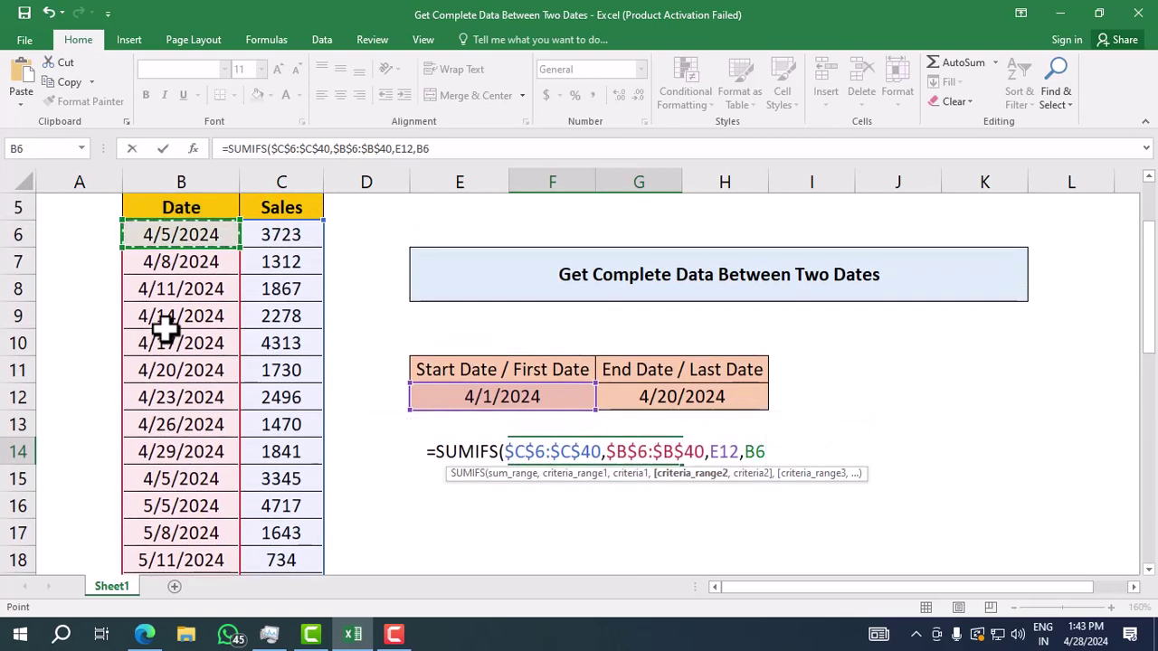
pyautogui.hotkey('ctrl', 'shift', 'Down')
pyautogui.press('F4')
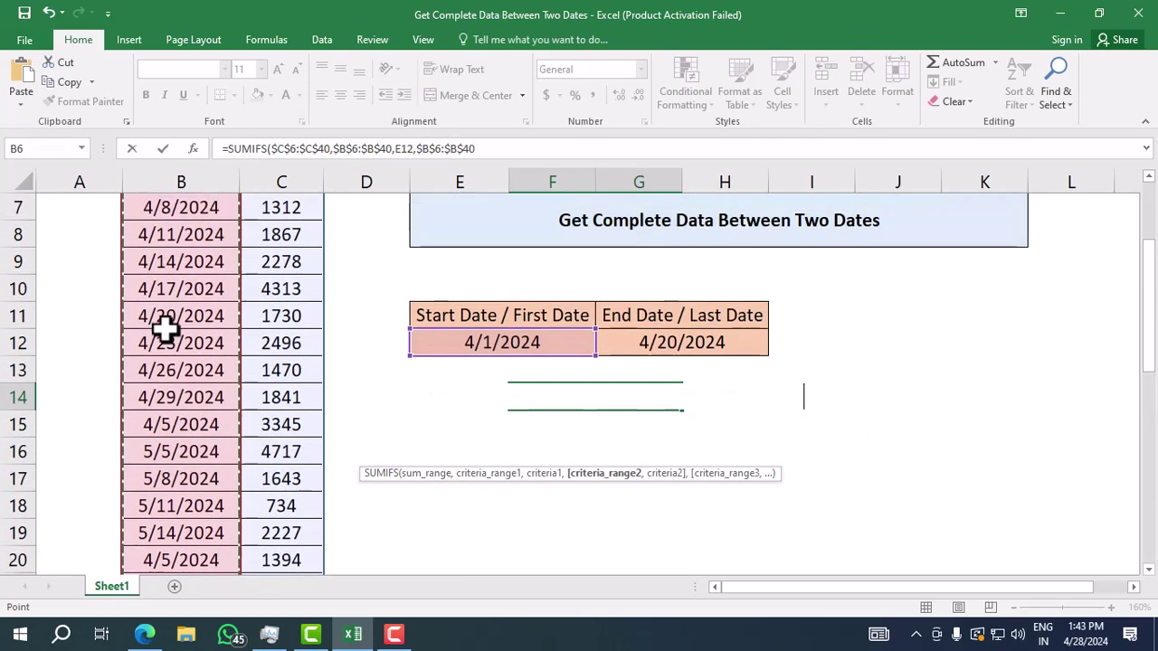
pyautogui.write(',')
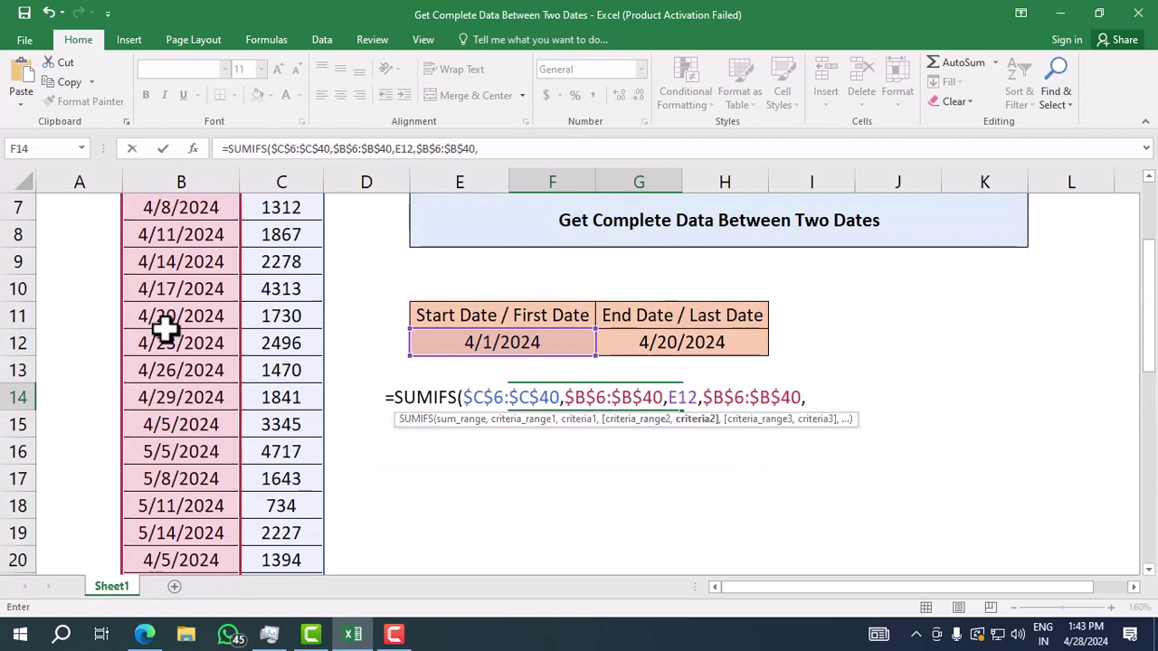
pyautogui.click(692, 343)
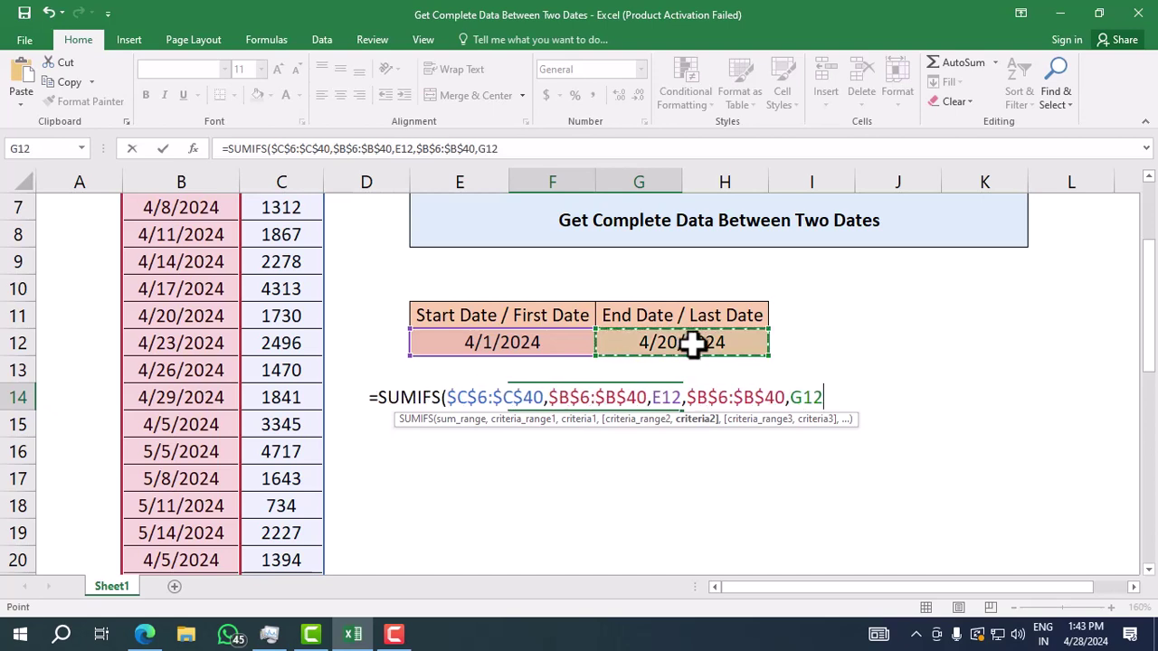
pyautogui.write(')')
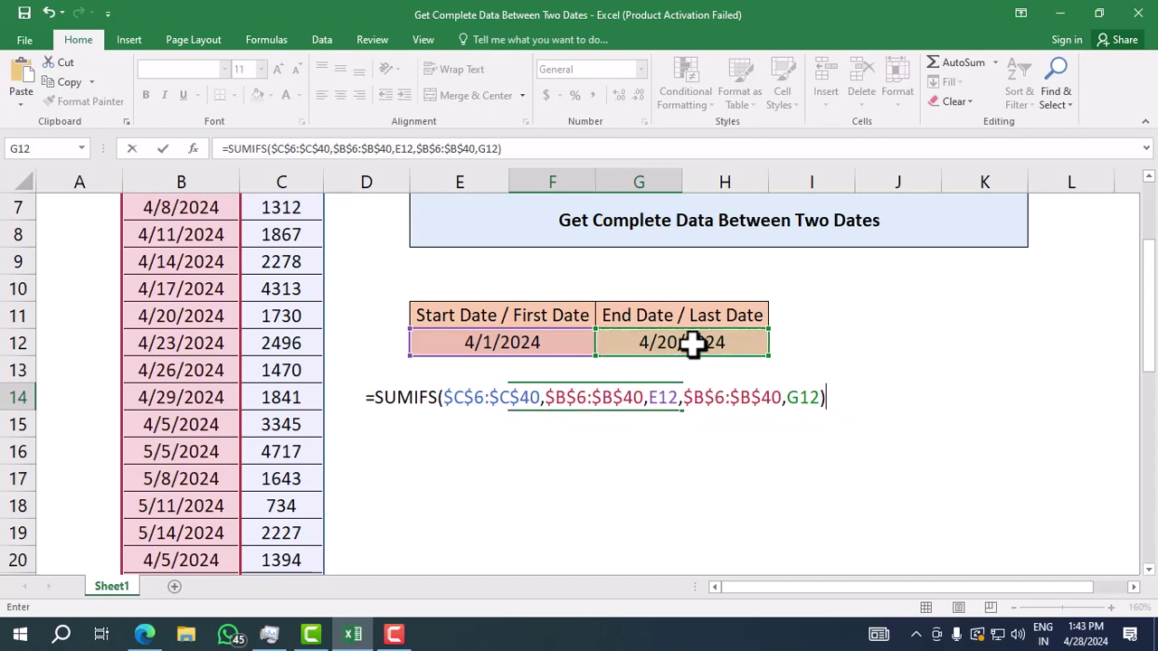
pyautogui.press('Return')
pyautogui.press('Up')
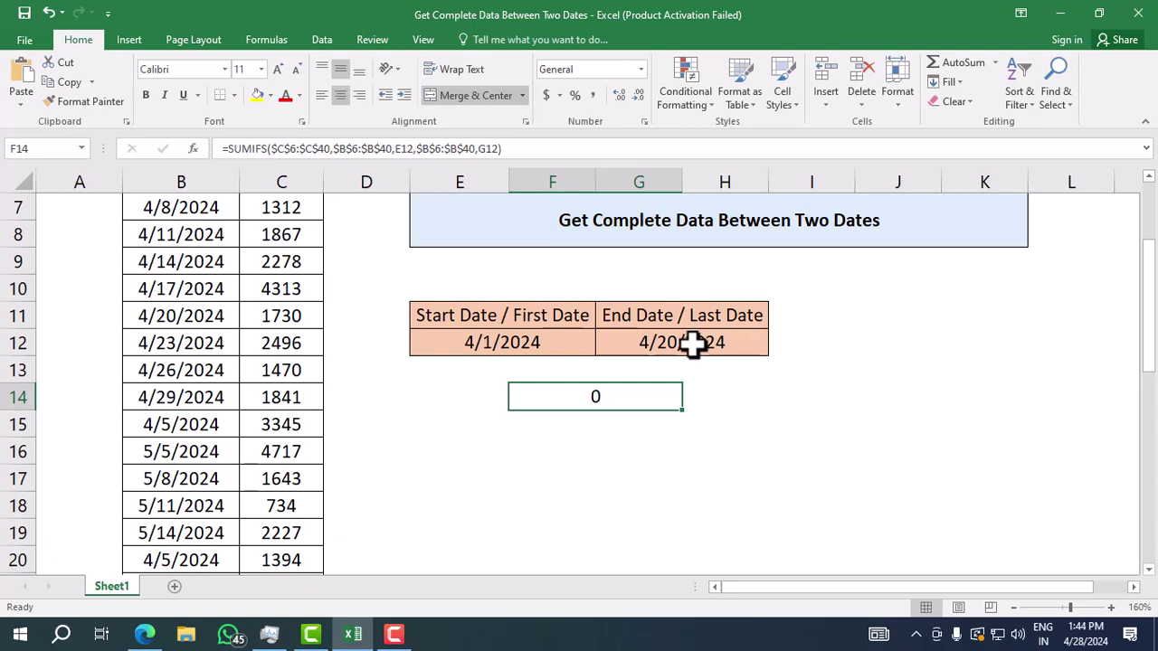
# Review the start date in E12 and the SUMIFS formula in F14.
pyautogui.scroll(2, 434, 349)
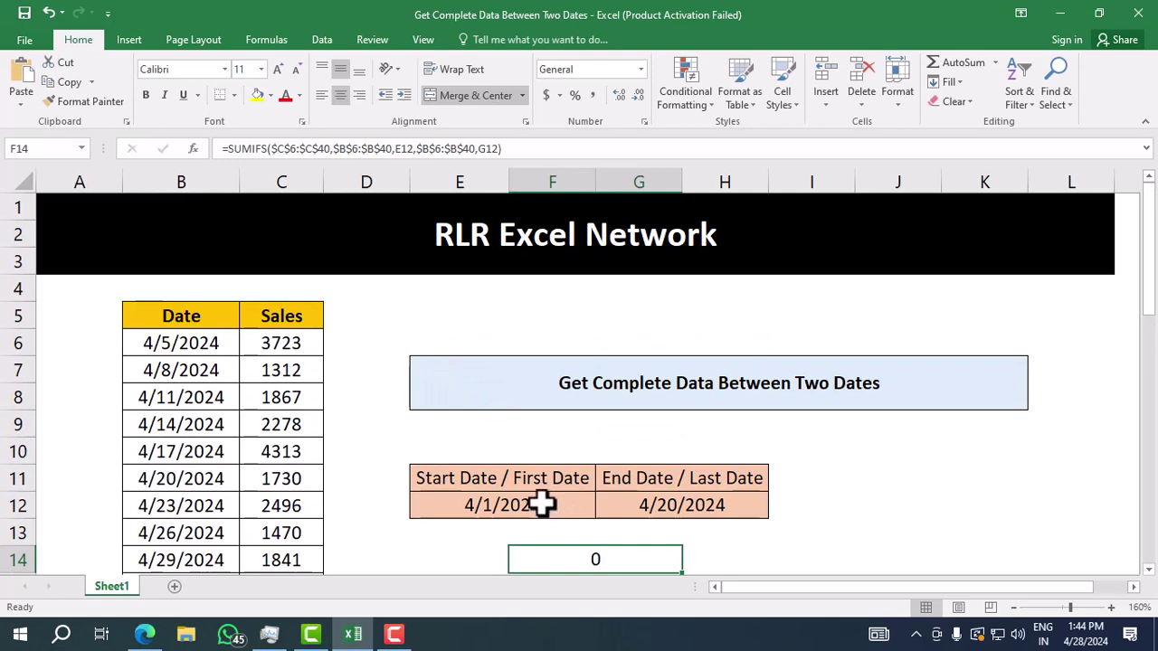
pyautogui.click(496, 505)
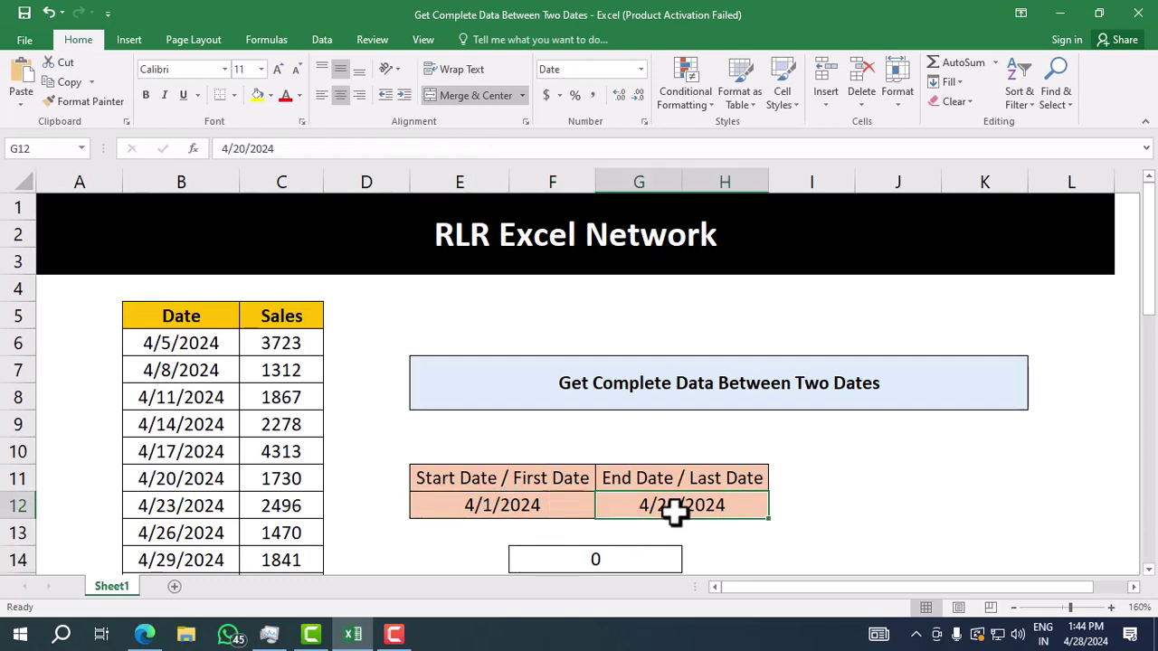
pyautogui.click(625, 556)
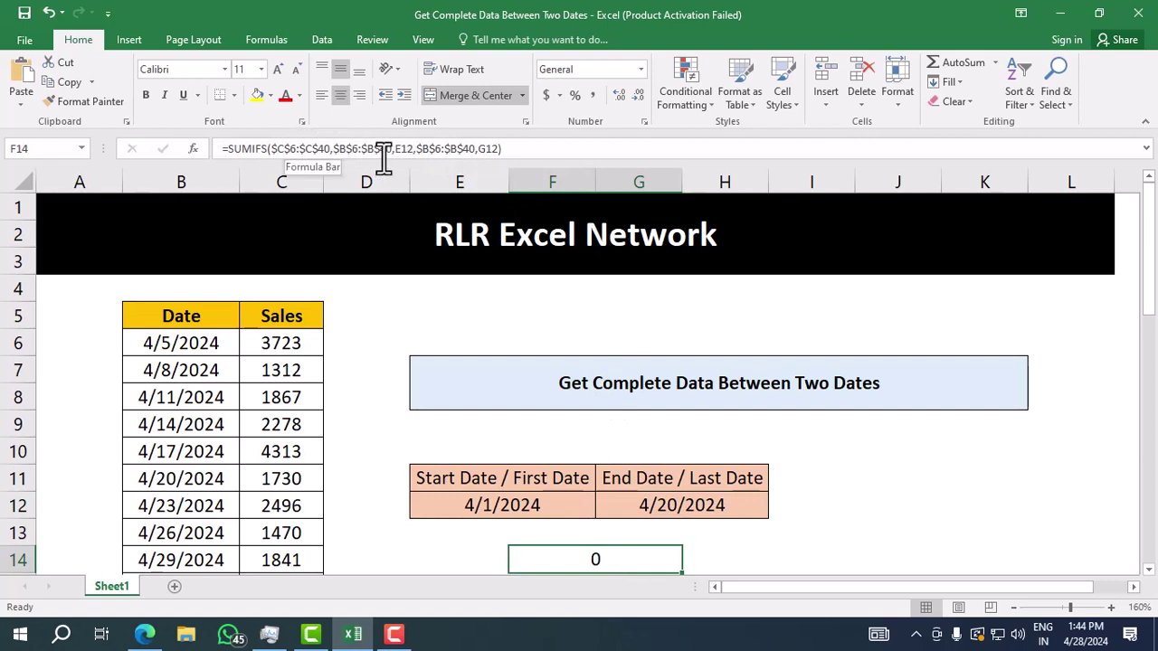
pyautogui.click(413, 148)
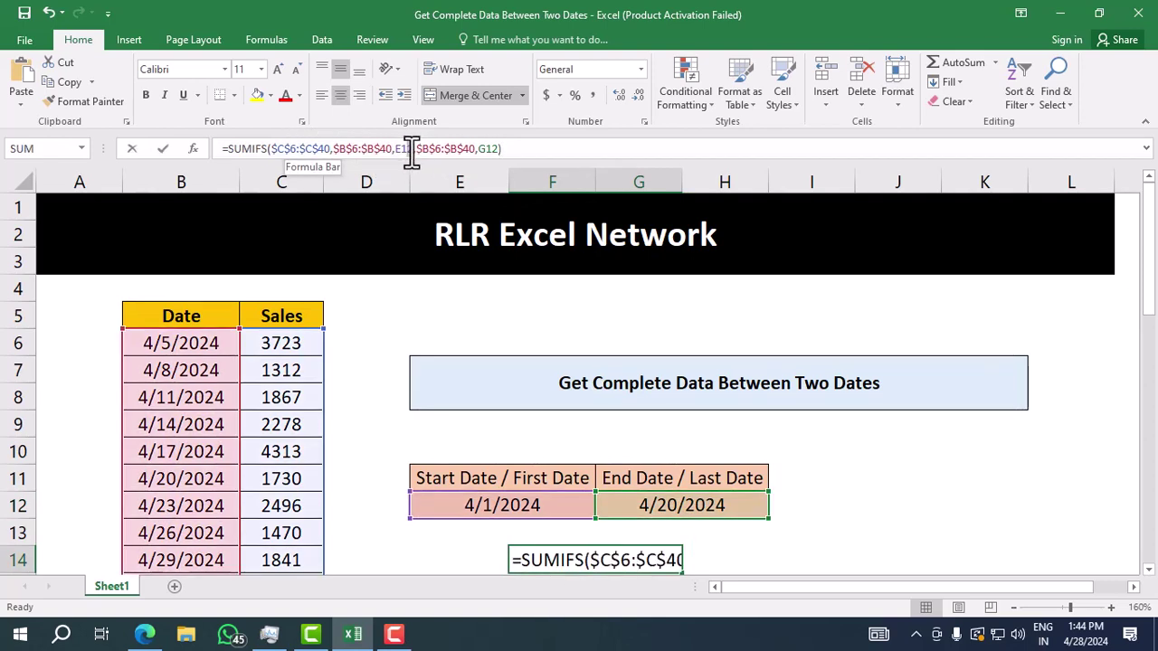
pyautogui.doubleClick(401, 148)
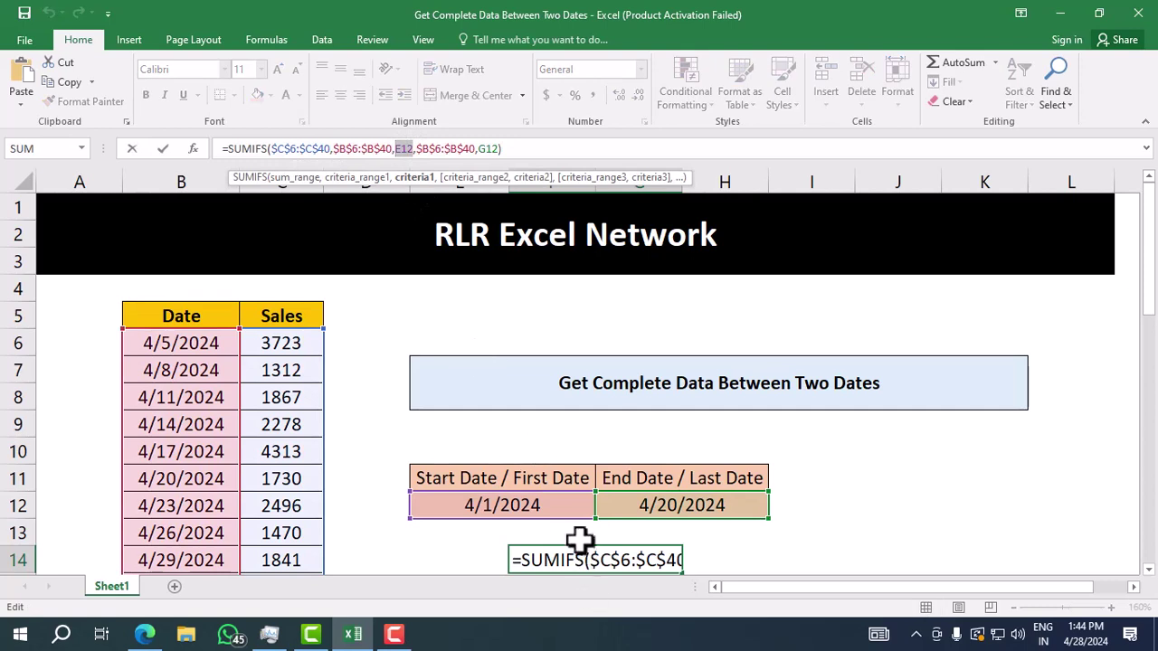
pyautogui.doubleClick(489, 149)
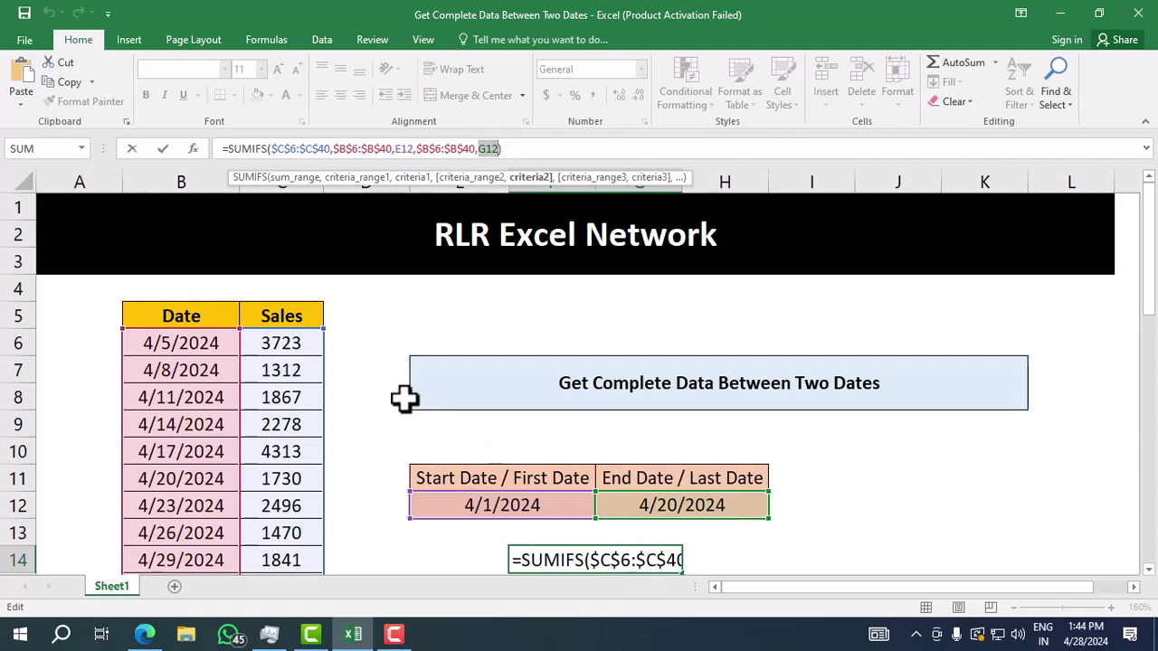
pyautogui.hotkey('ctrl', 'Return')
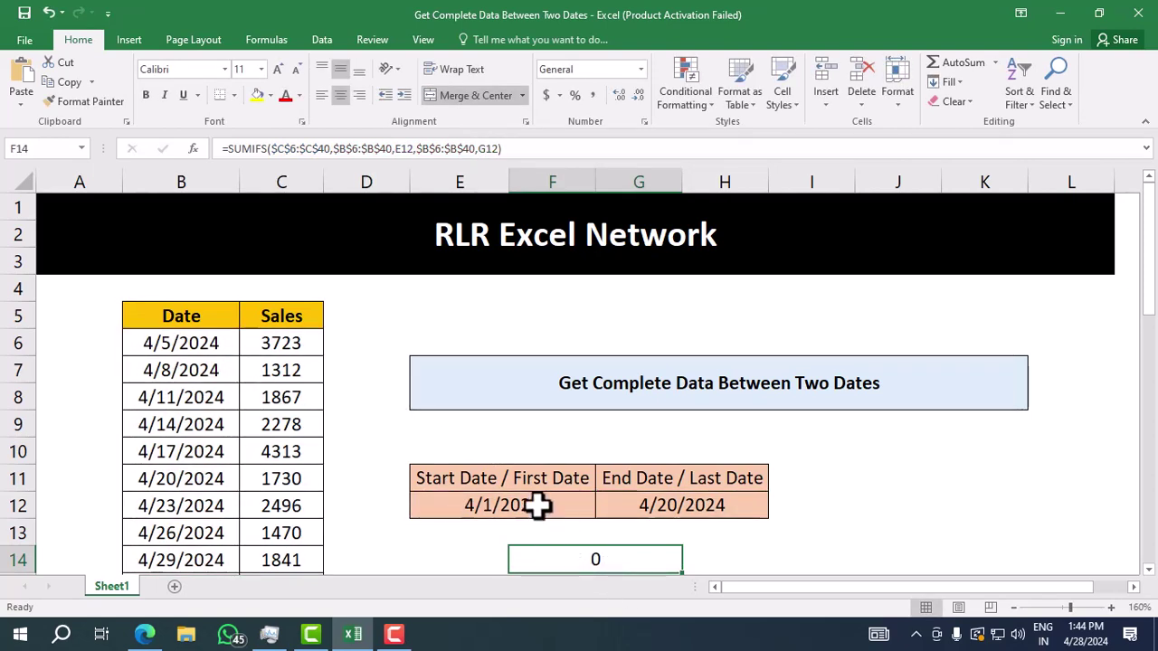
pyautogui.click(534, 506)
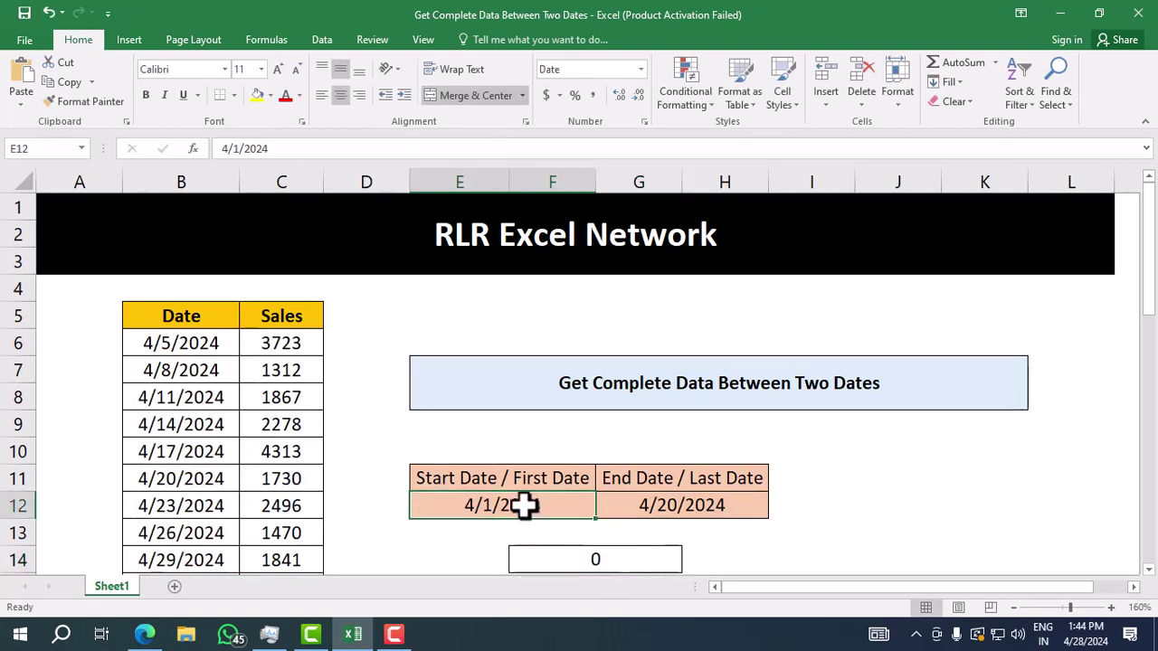
pyautogui.click(187, 337)
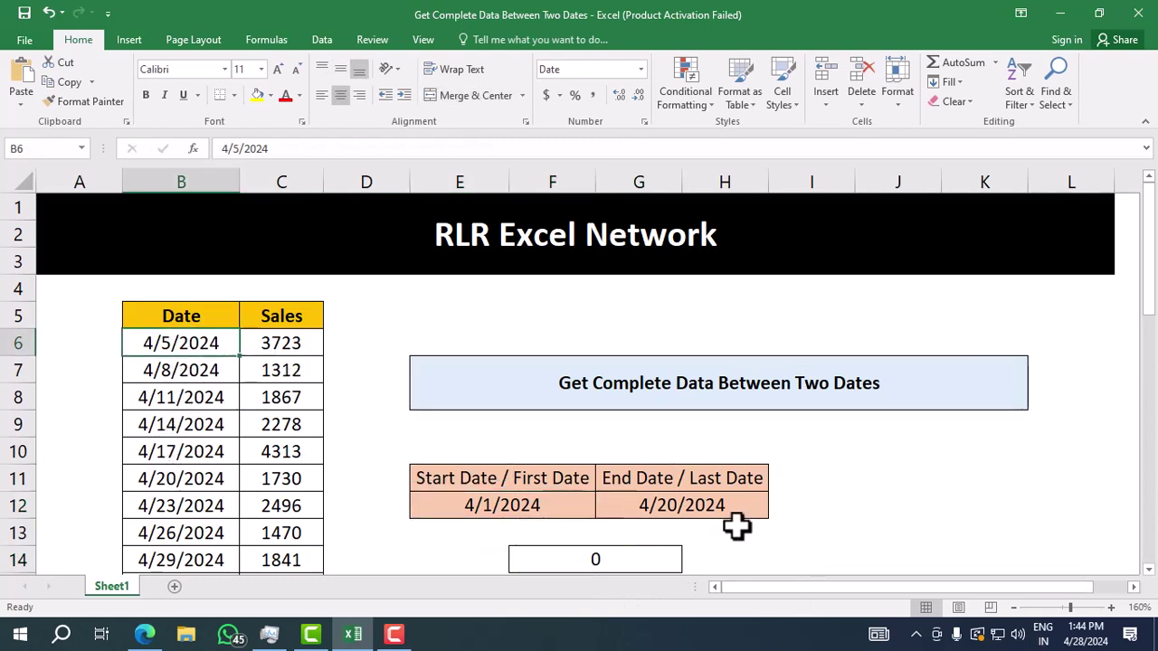
pyautogui.click(715, 504)
pyautogui.scroll(-1, 434, 416)
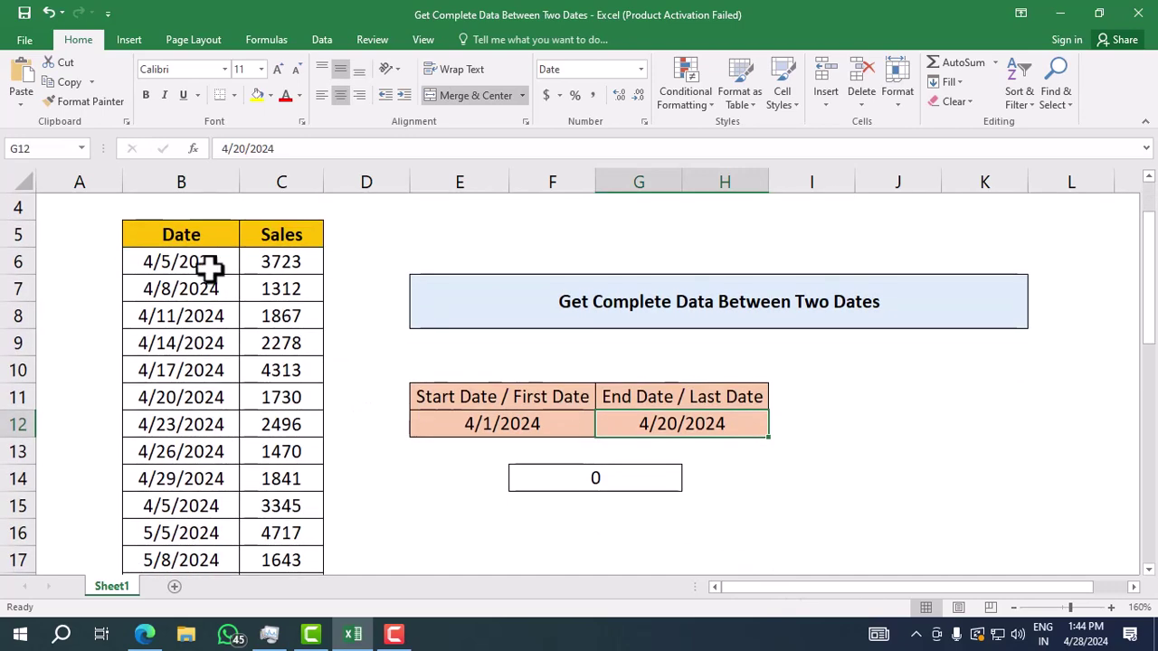
pyautogui.click(178, 400)
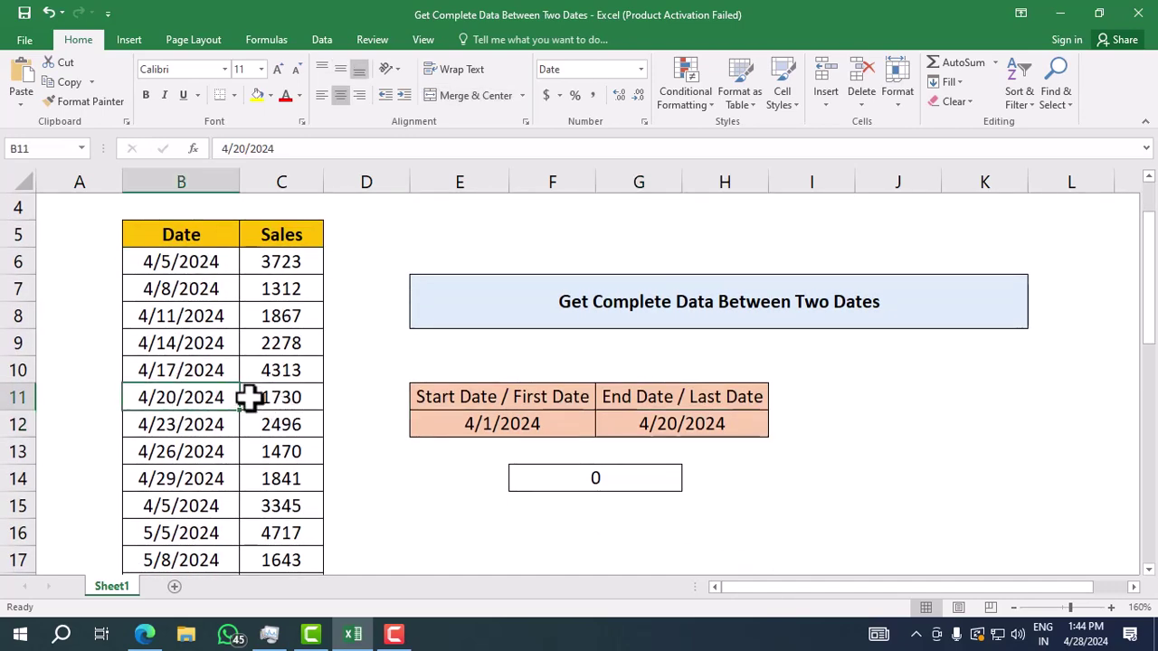
pyautogui.scroll(1, 254, 398)
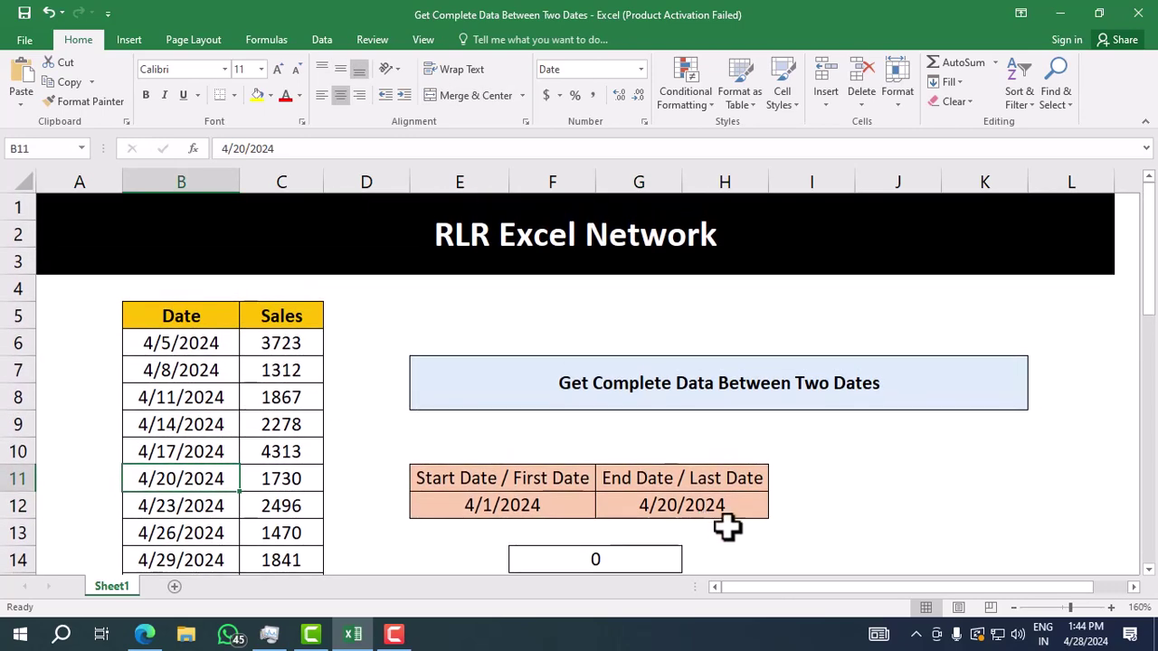
pyautogui.click(579, 556)
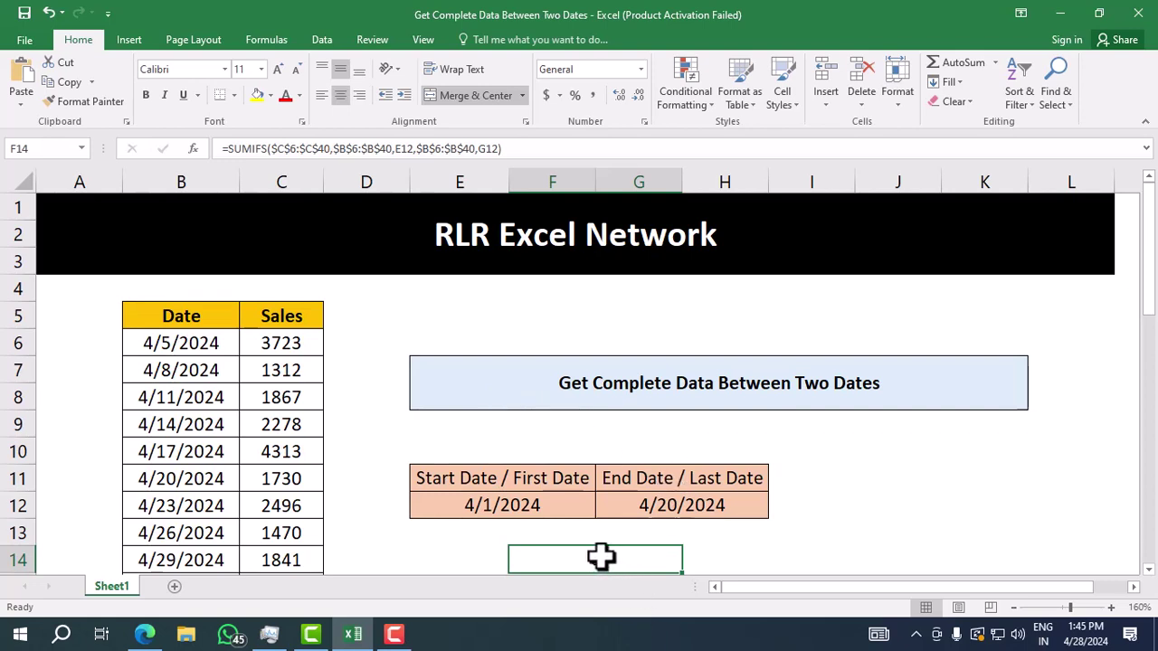
pyautogui.doubleClick(601, 559)
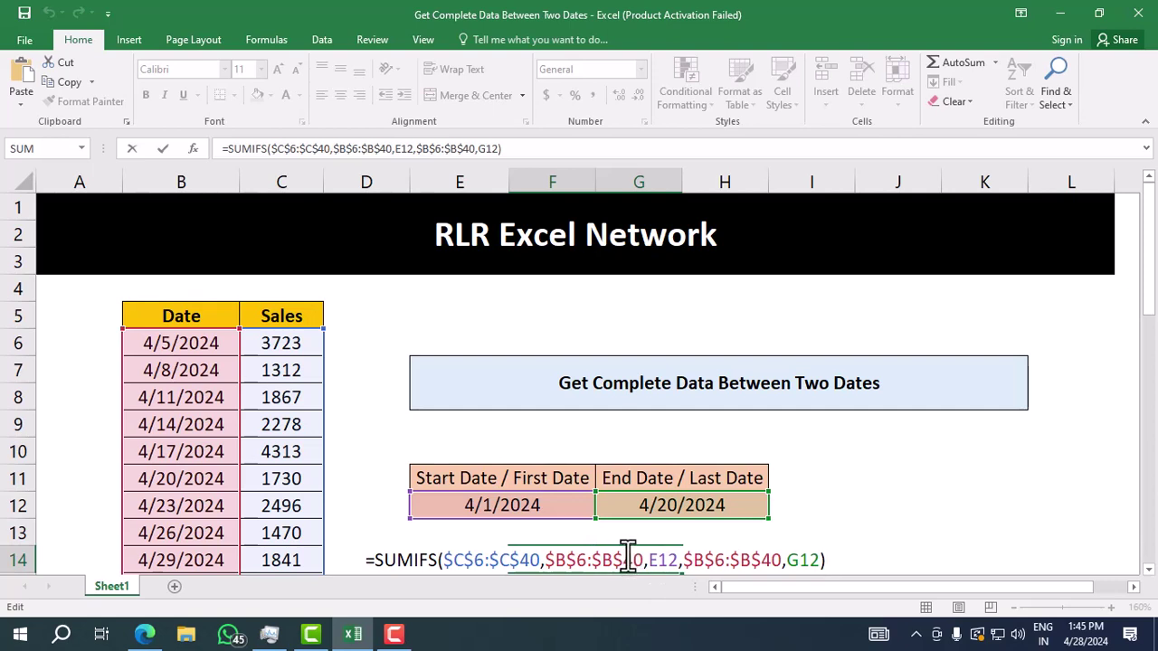
pyautogui.press('Escape')
pyautogui.click(847, 515)
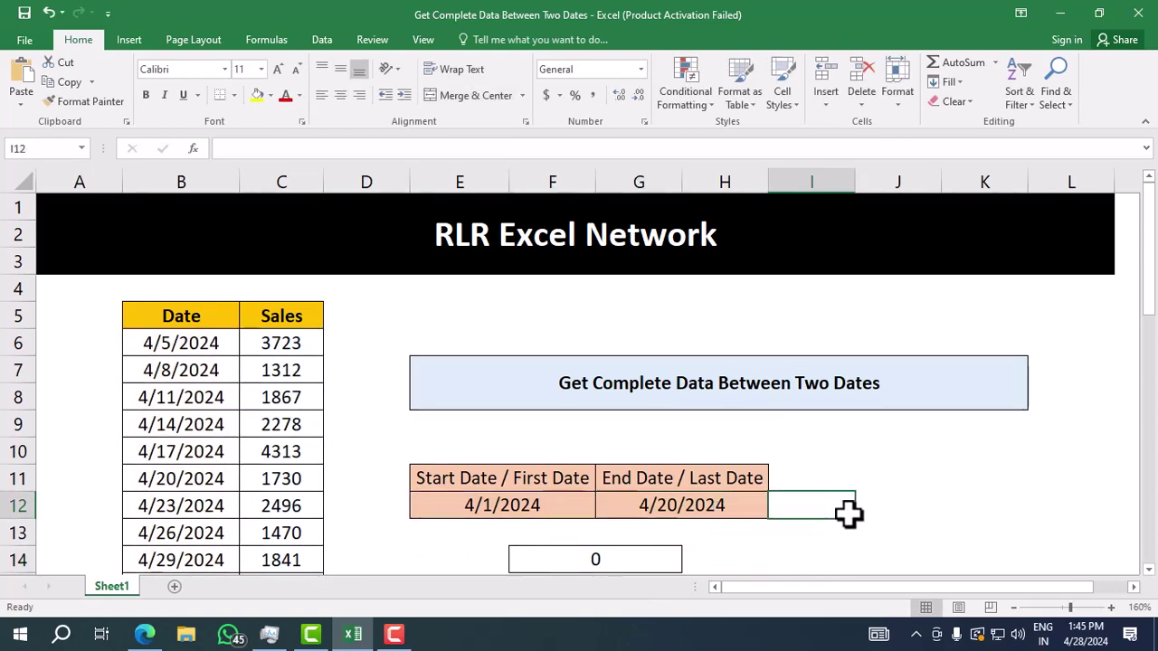
pyautogui.press('Down')
pyautogui.press('Right')
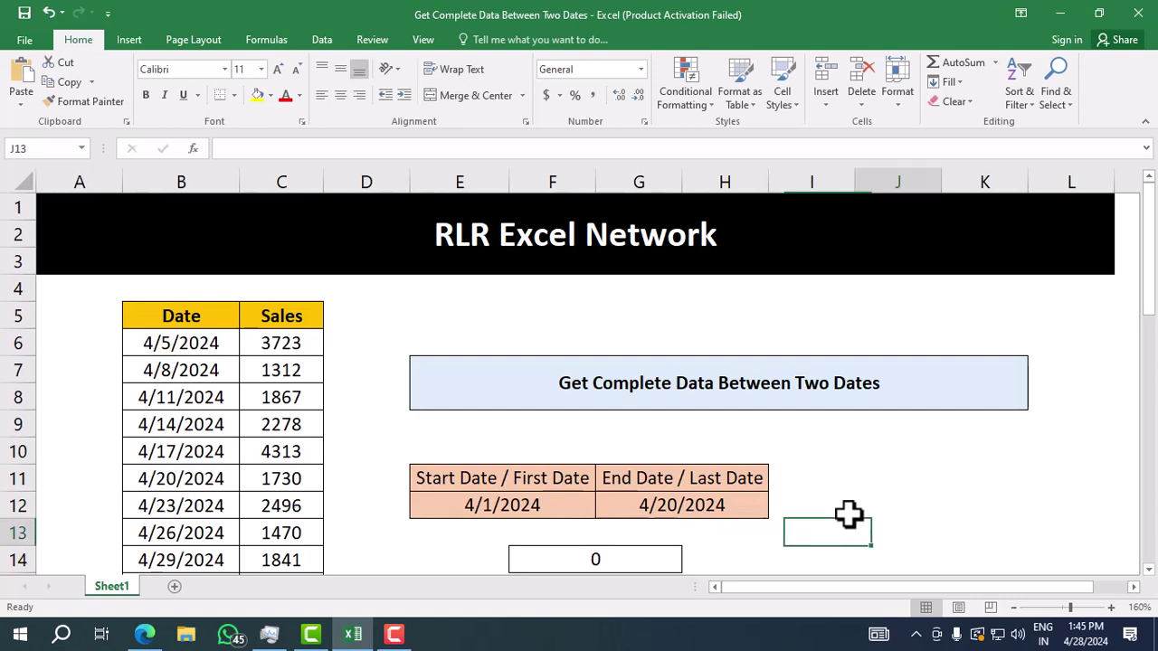
pyautogui.click(542, 504)
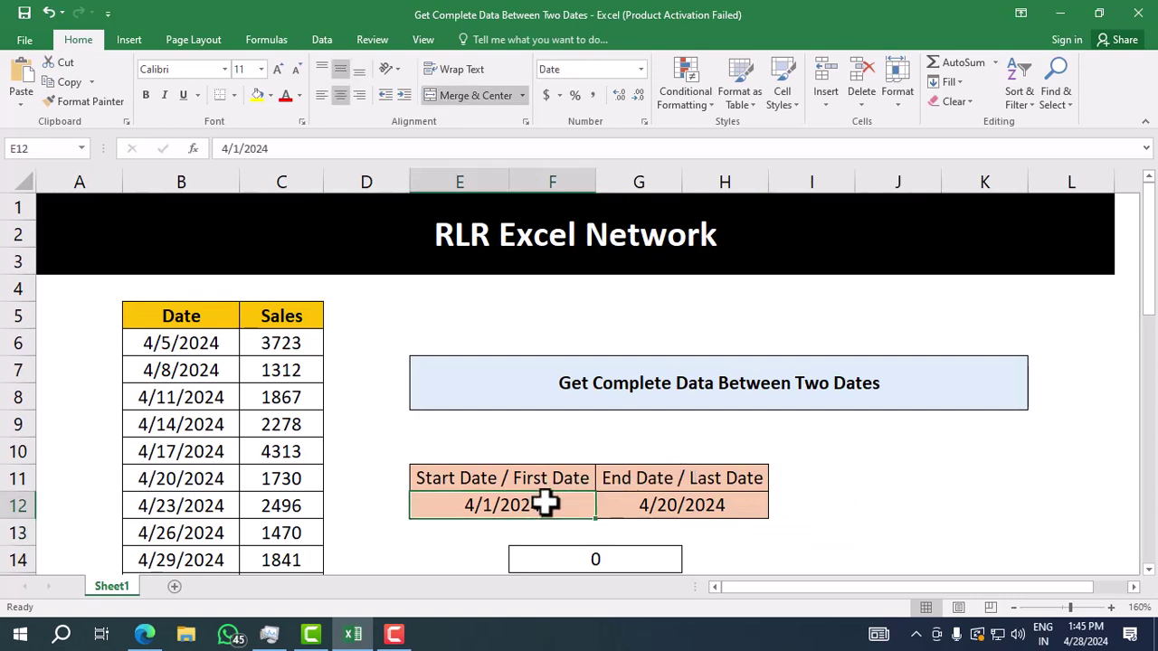
pyautogui.click(671, 506)
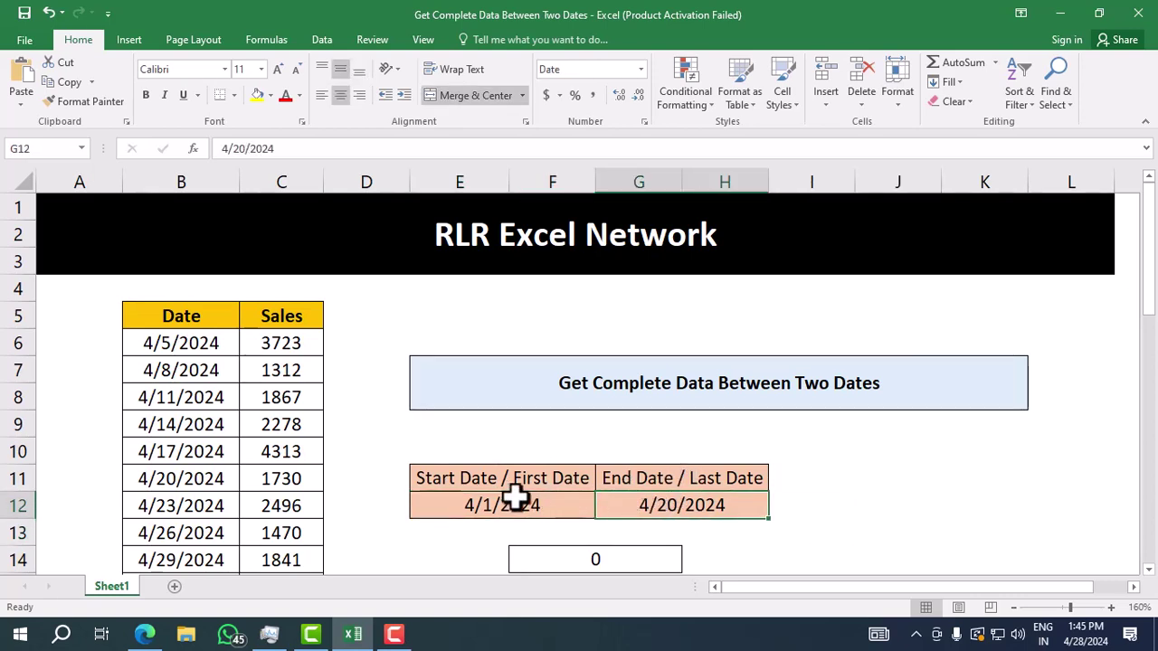
pyautogui.click(880, 476)
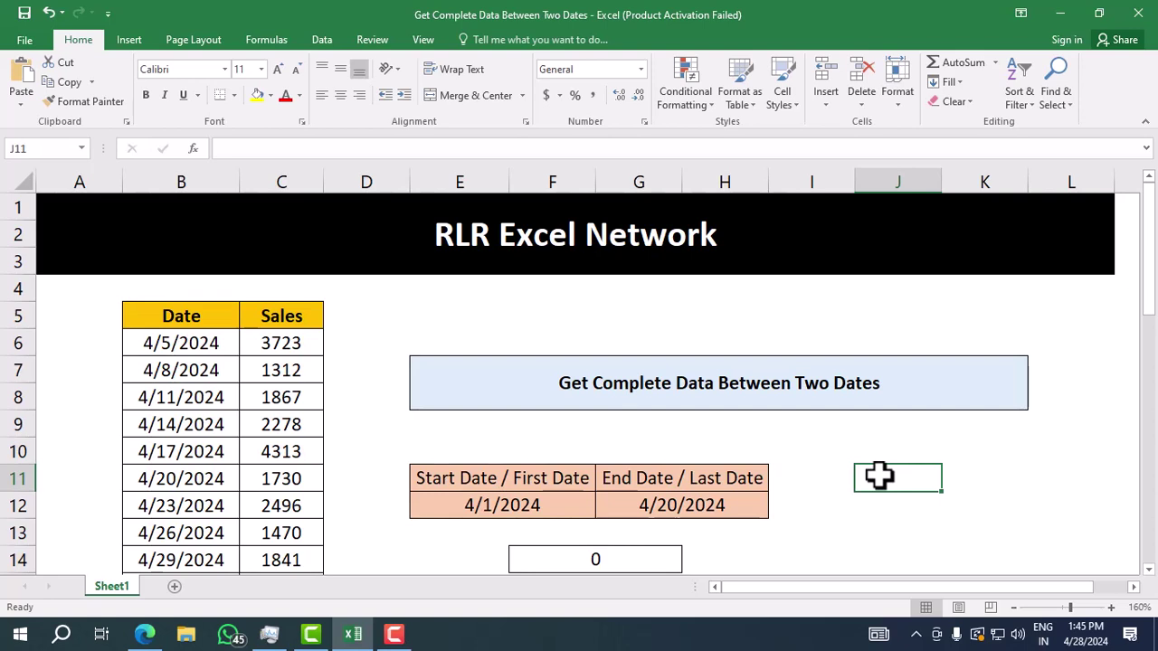
# Enter the helper formula =">="&E12 in J11.
pyautogui.write('">')
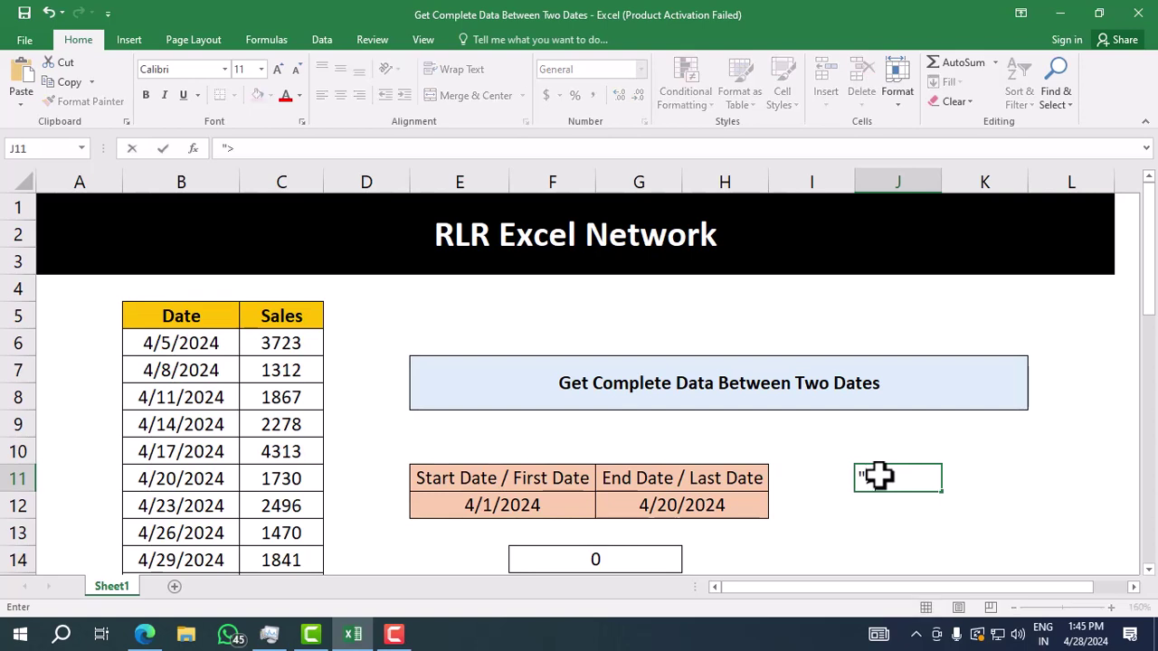
pyautogui.write('="&')
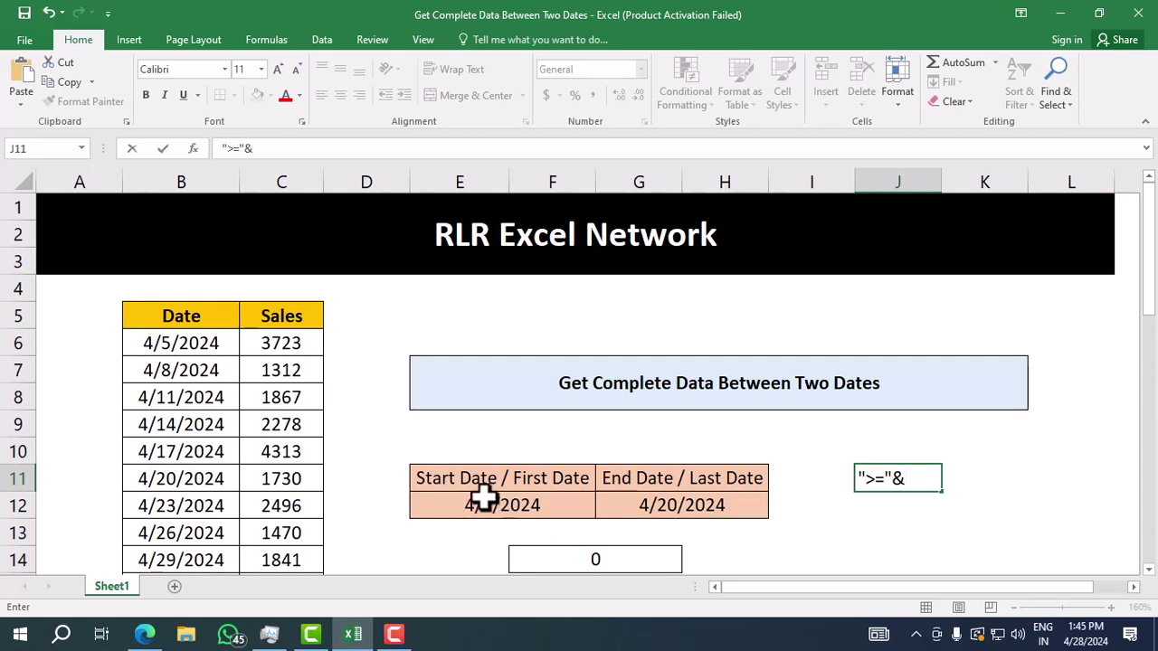
pyautogui.click(482, 498)
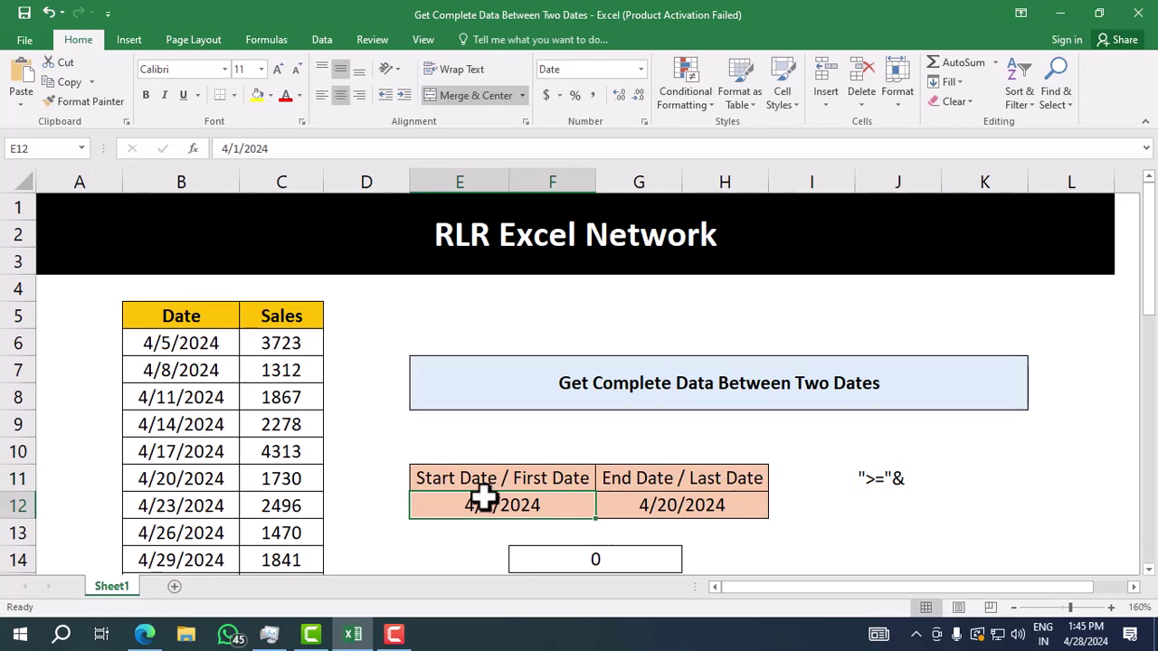
pyautogui.click(876, 477)
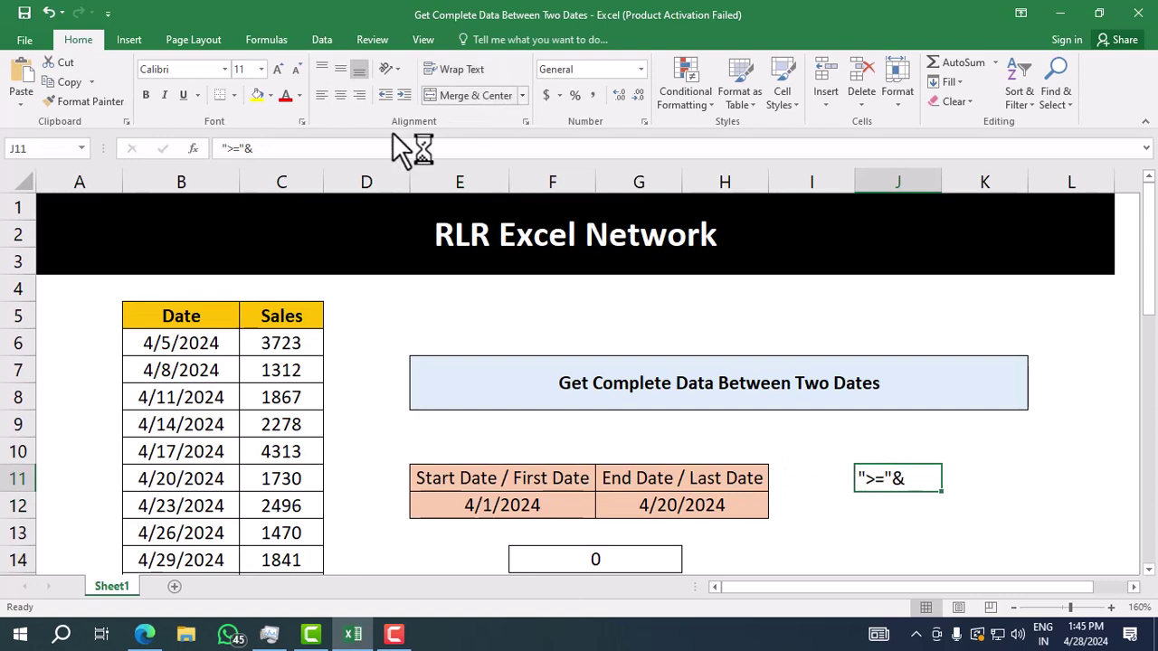
pyautogui.click(228, 148)
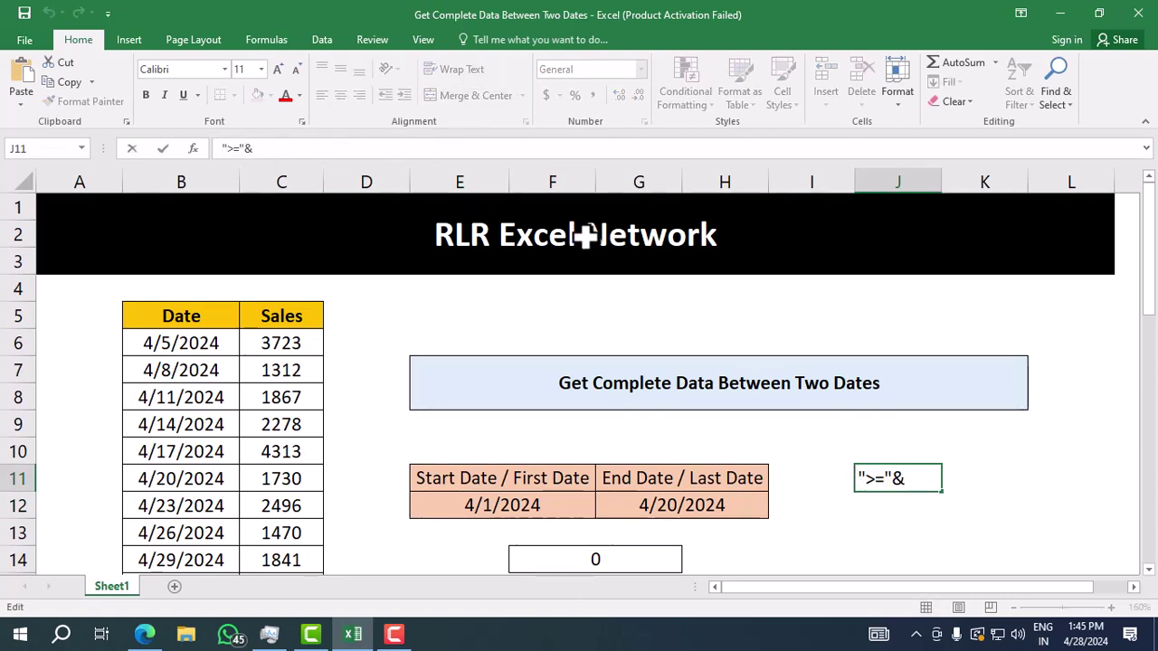
pyautogui.write('=')
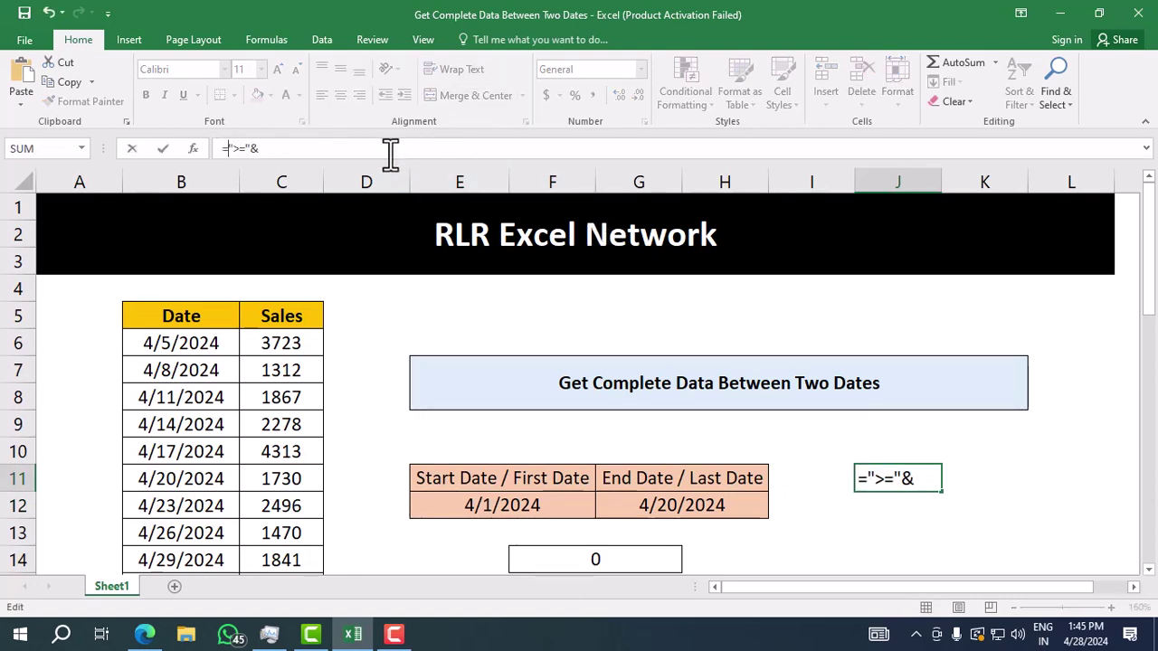
pyautogui.click(389, 150)
pyautogui.click(462, 505)
pyautogui.press('Return')
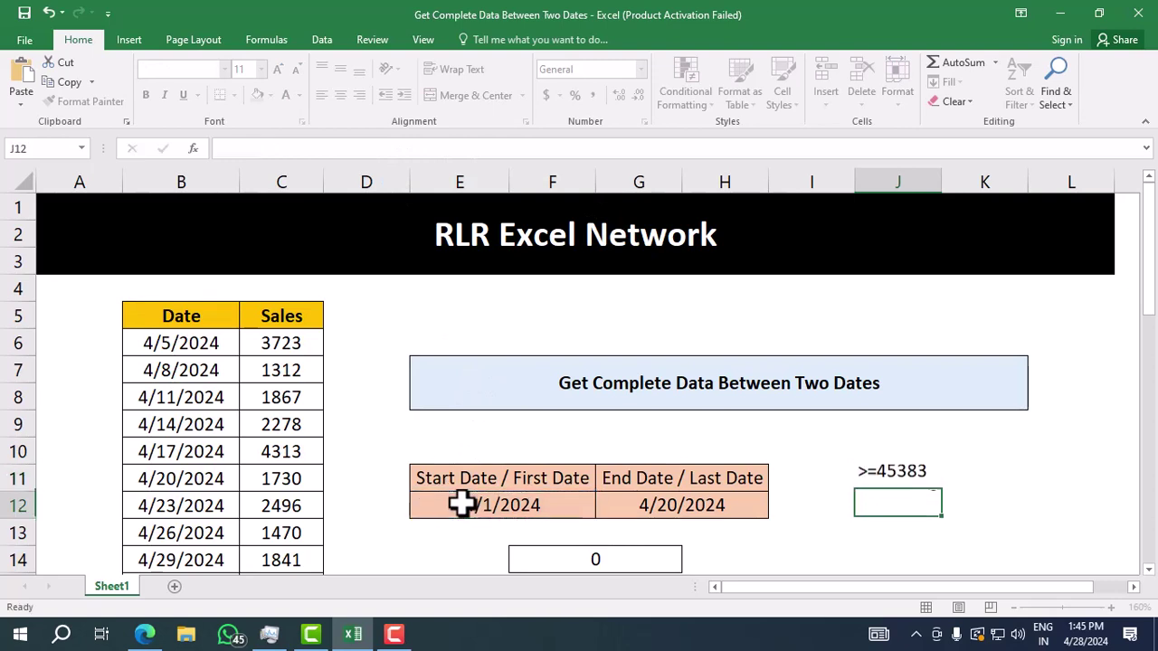
# Apply the Date number format to J11.
pyautogui.click(868, 480)
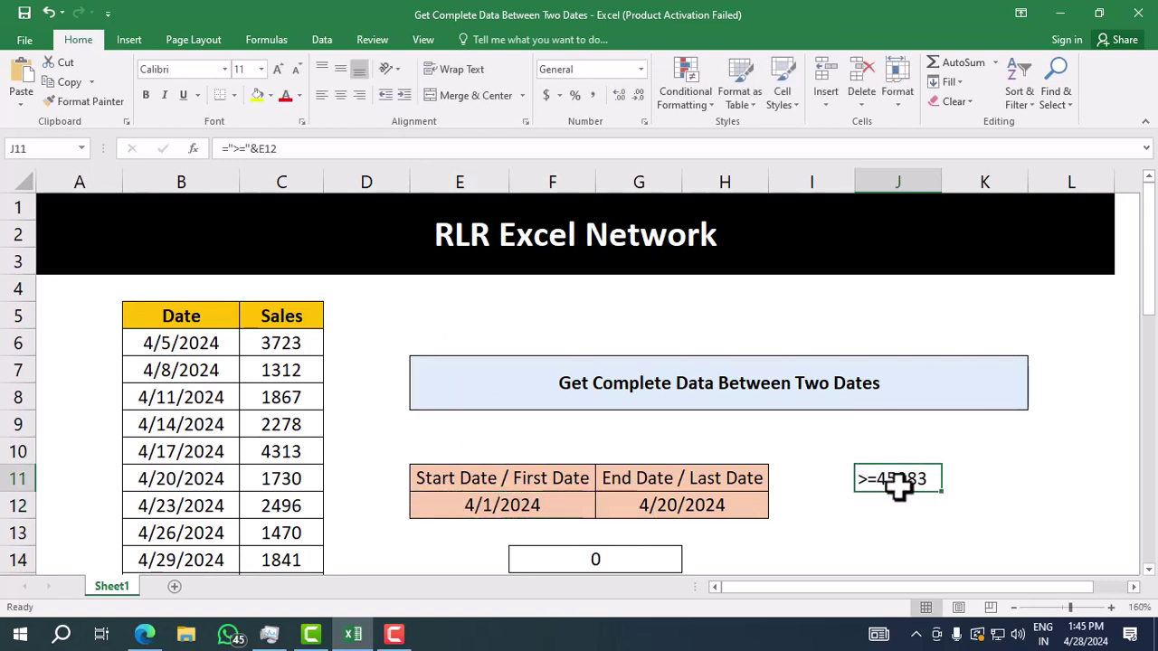
pyautogui.click(641, 70)
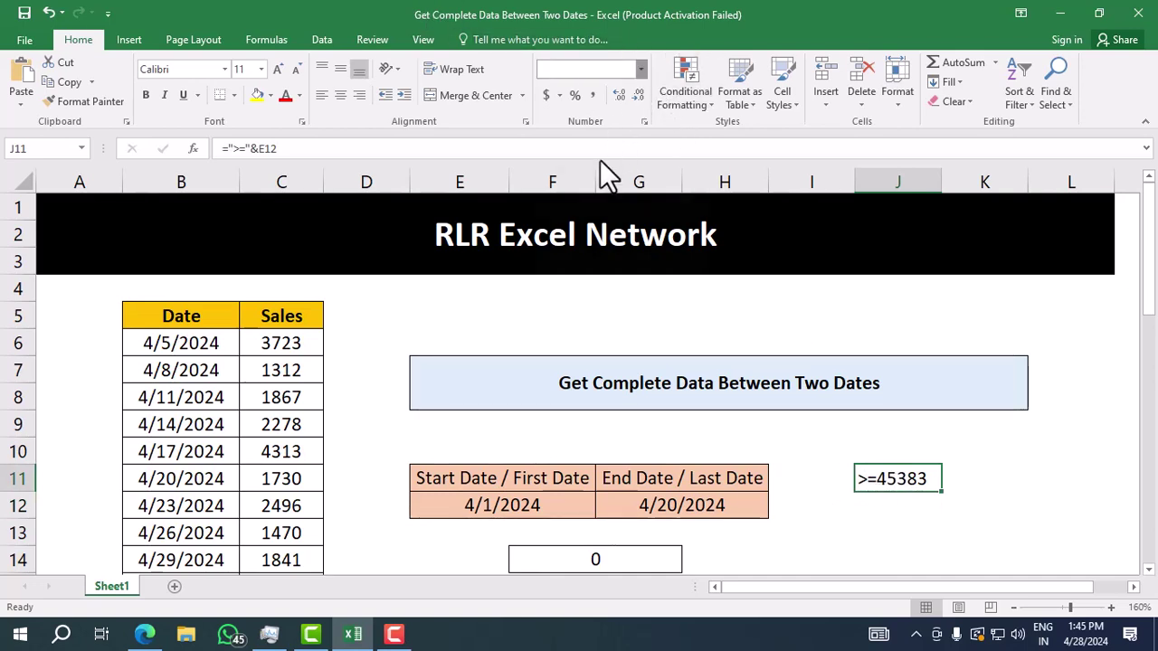
pyautogui.click(608, 246)
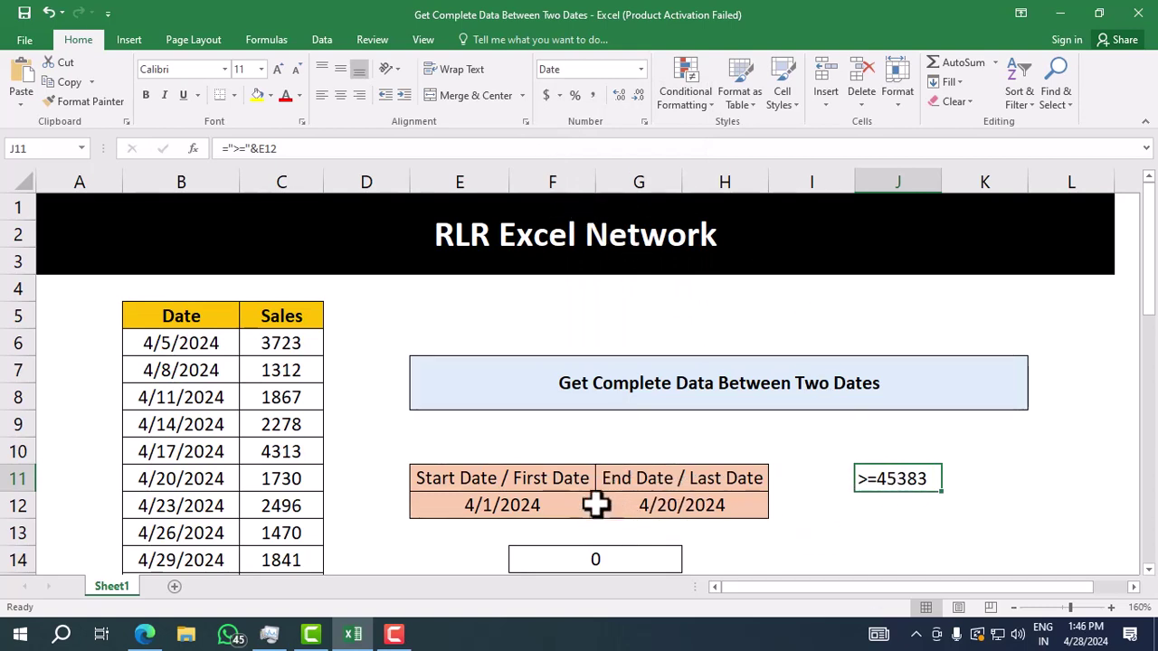
# Enter ="<="&G12 in K11, then check the 4/20/2024 end date and the F14 total.
pyautogui.click(998, 478)
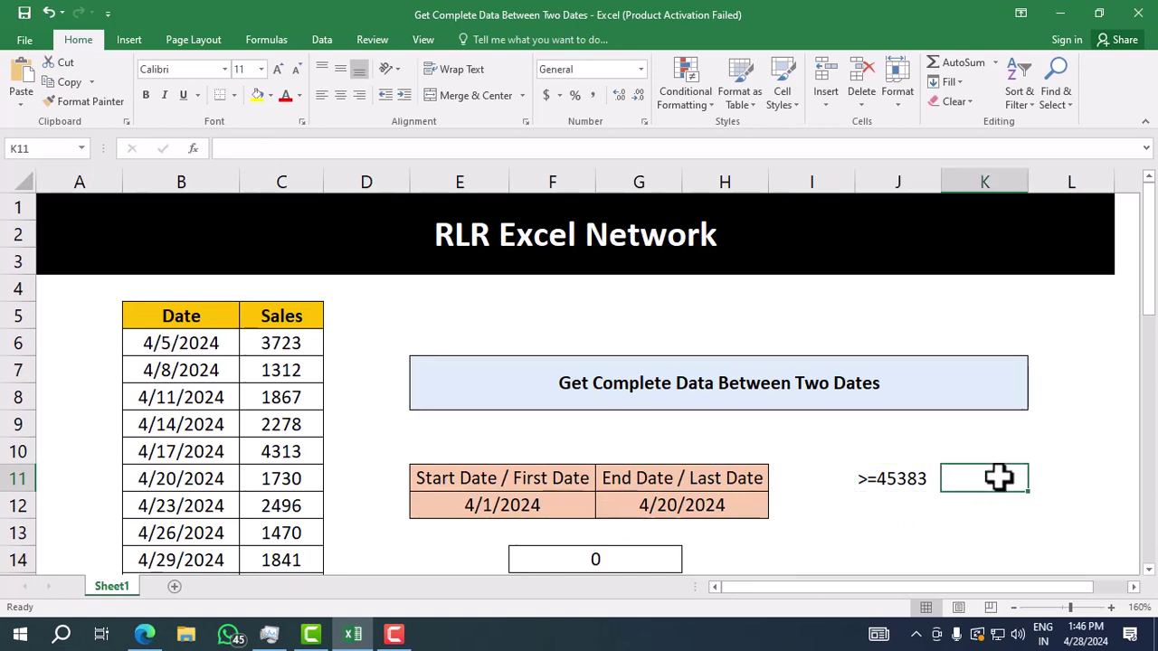
pyautogui.write('=')
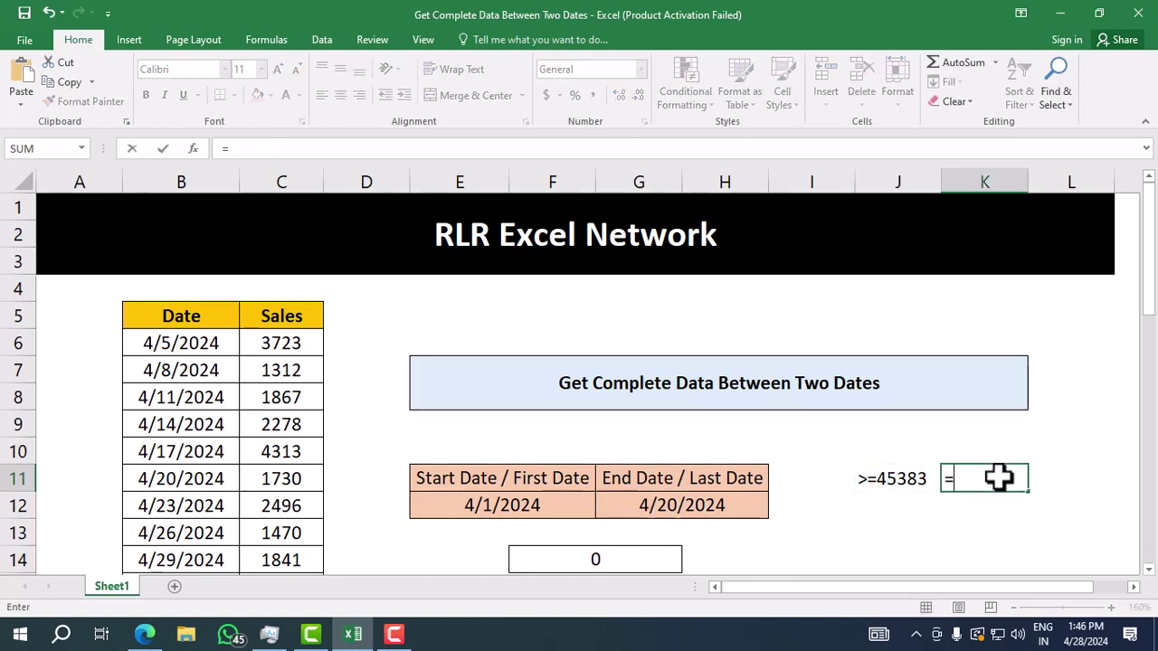
pyautogui.write('"')
pyautogui.write('&')
pyautogui.click(710, 507)
pyautogui.press('Return')
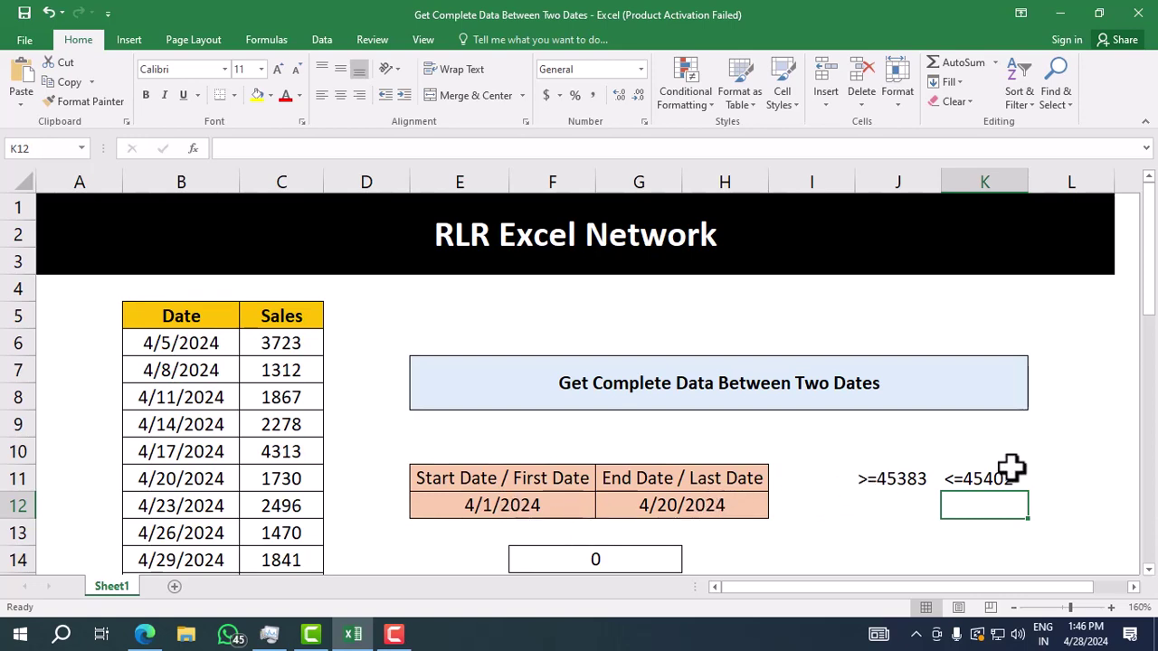
pyautogui.click(744, 512)
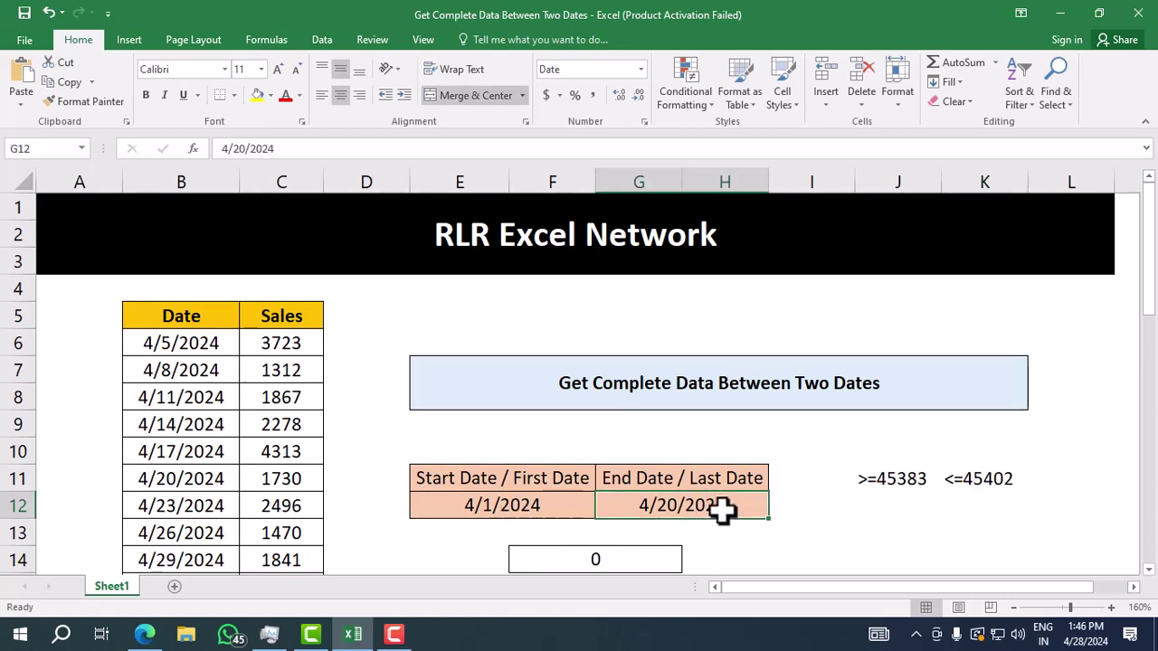
pyautogui.click(634, 550)
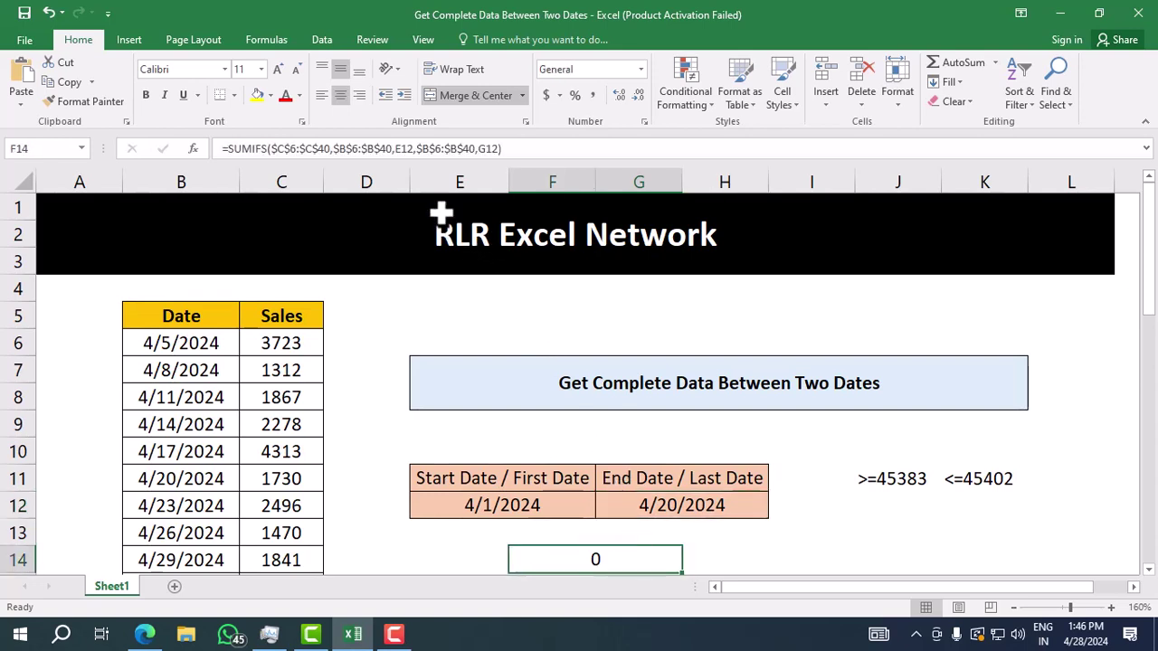
# Change F14's SUMIFS criteria to ">="&E12 and "<="&G12, giving a total of 22644.
pyautogui.press('F2')
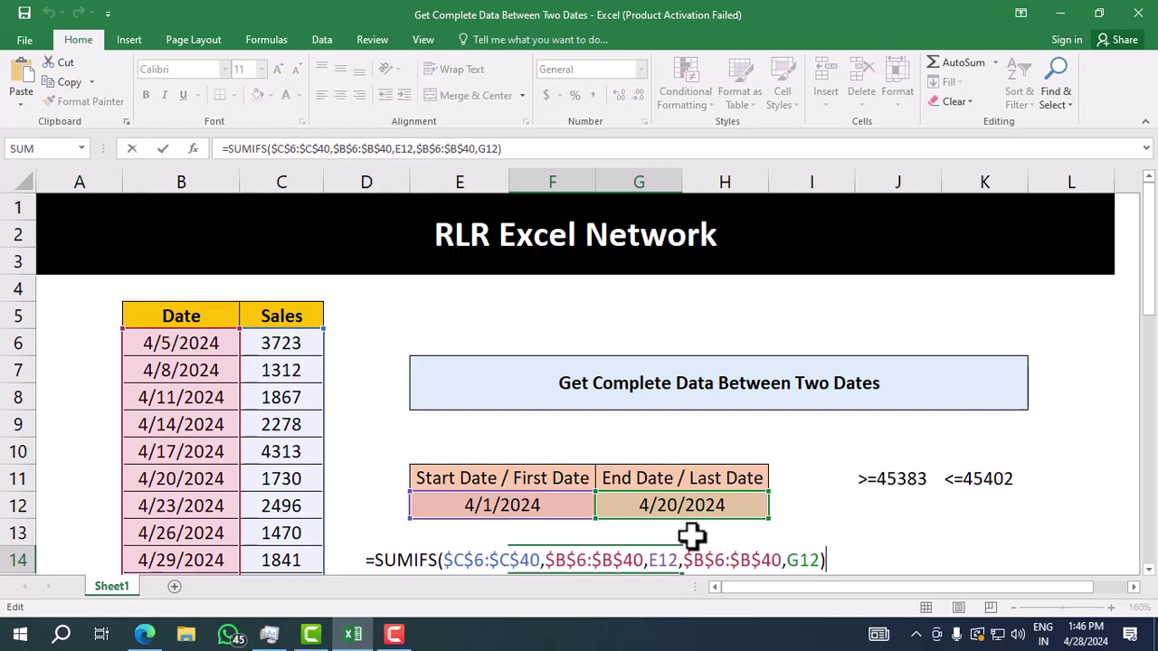
pyautogui.click(653, 560)
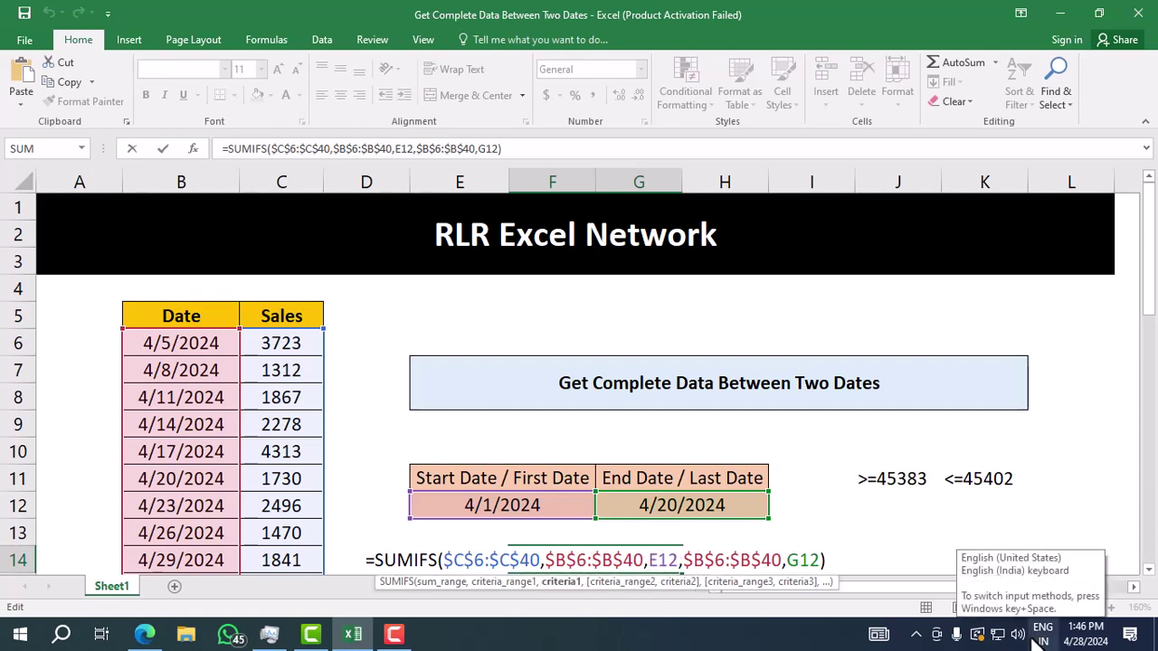
pyautogui.write('">')
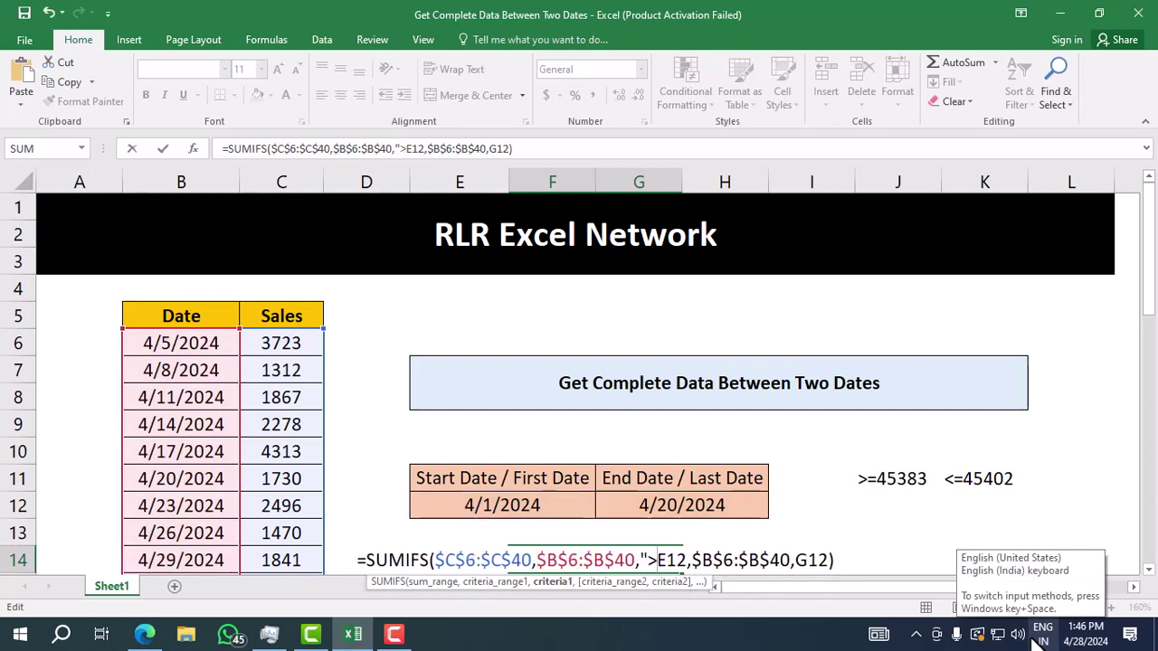
pyautogui.write('="')
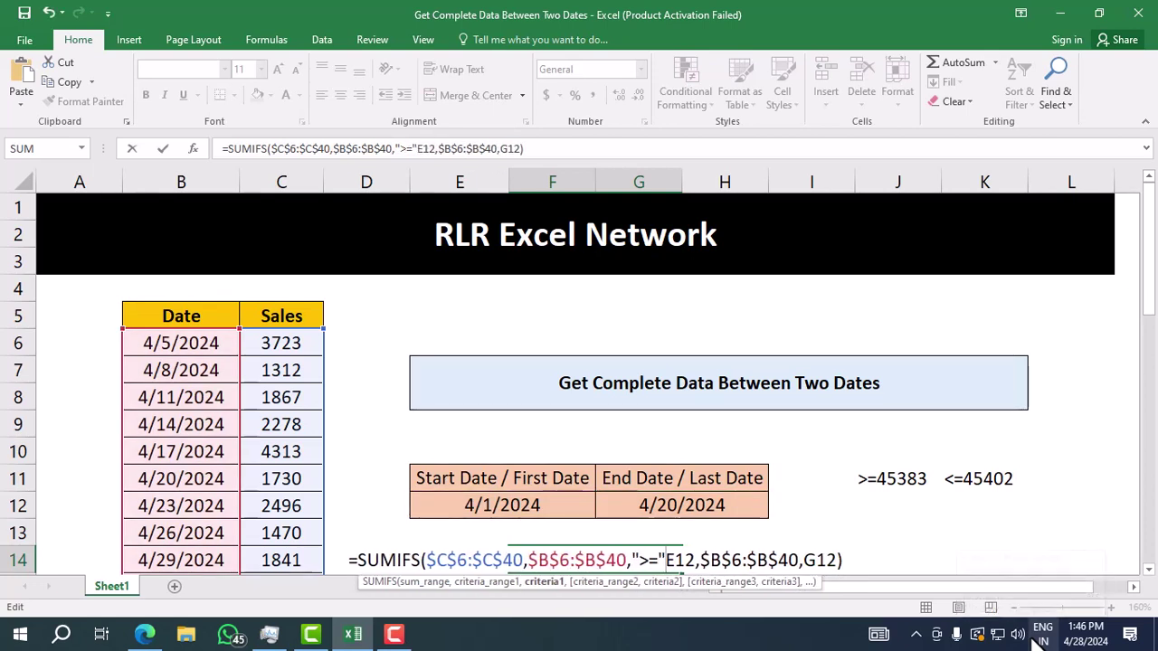
pyautogui.write('&')
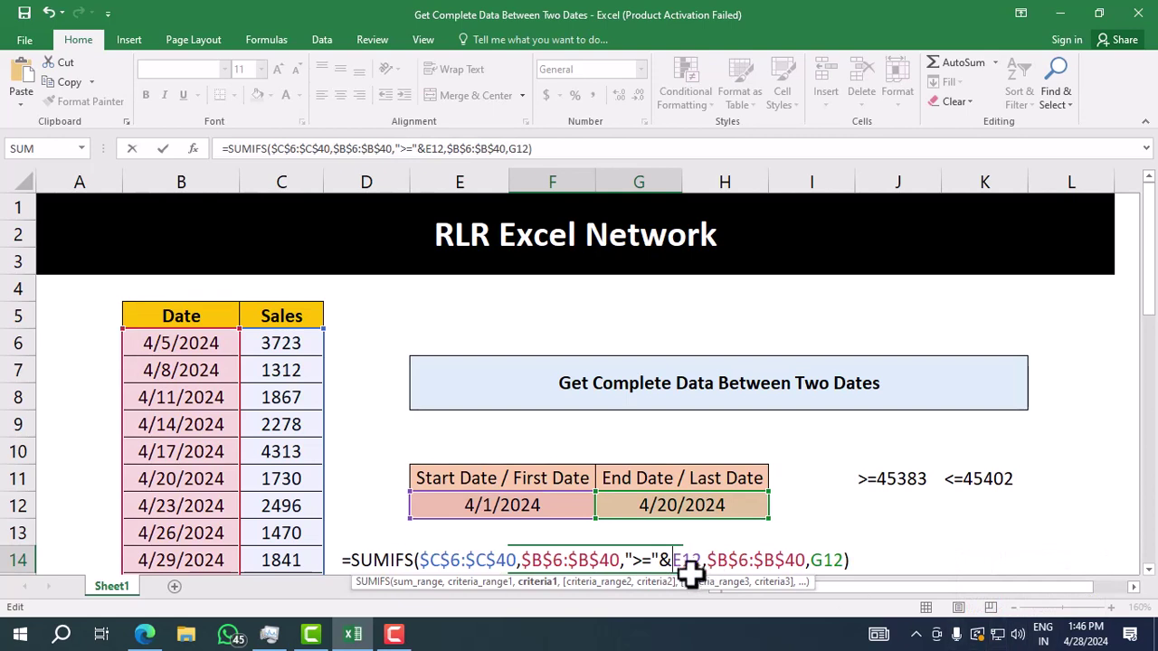
pyautogui.click(816, 561)
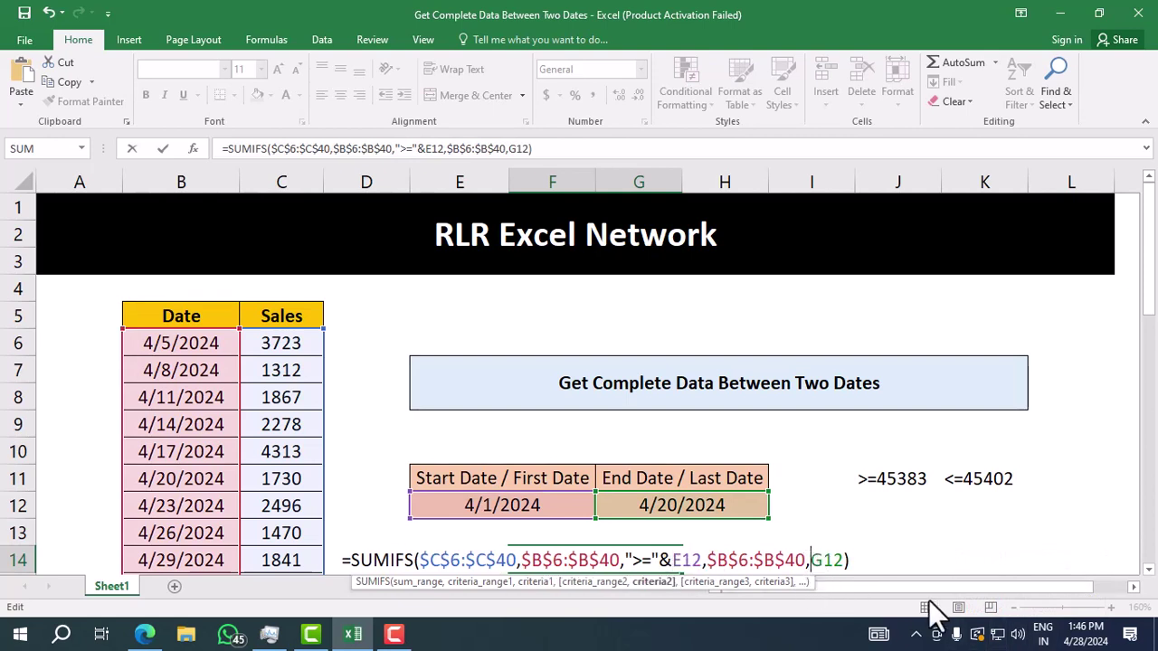
pyautogui.write('"')
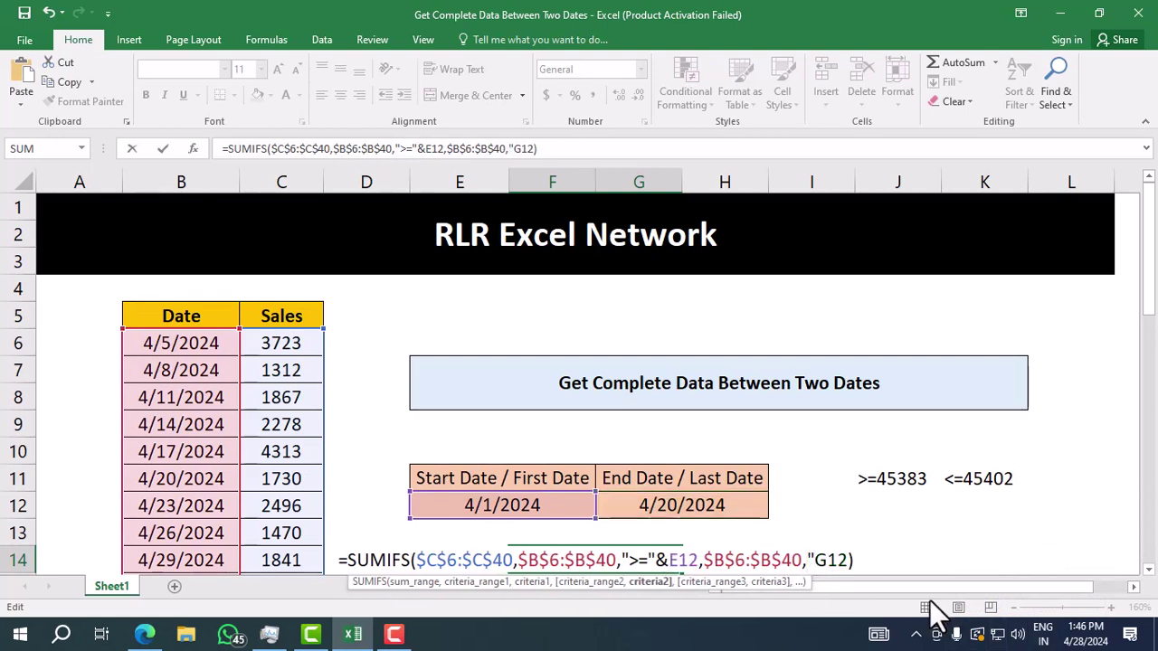
pyautogui.write('<=')
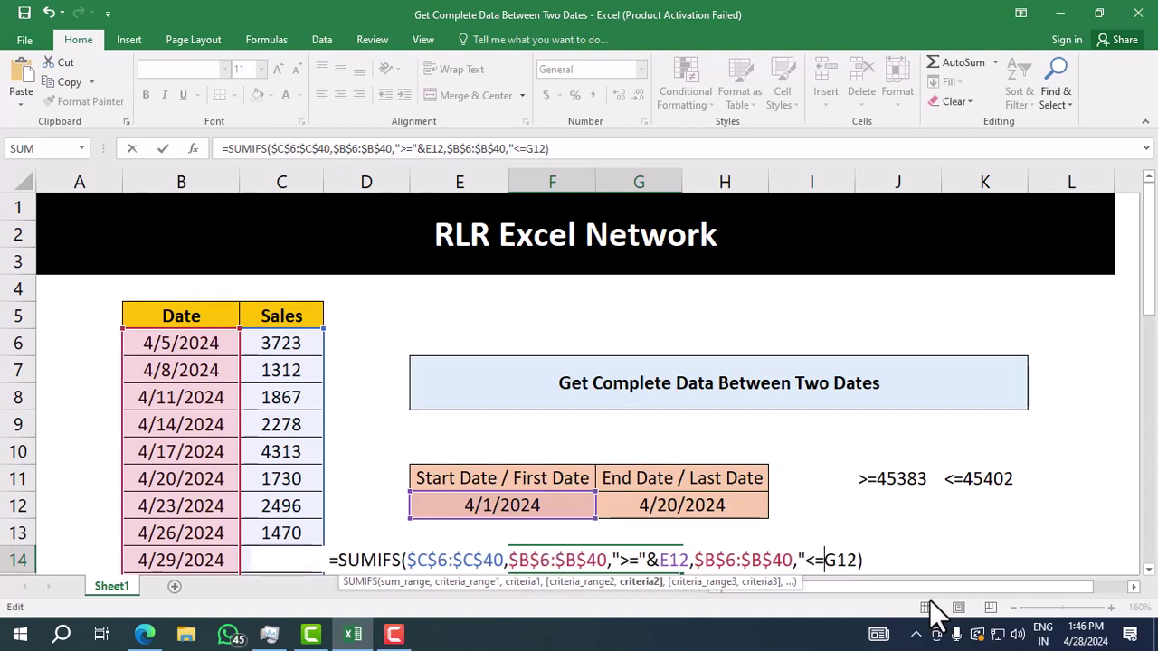
pyautogui.write('"')
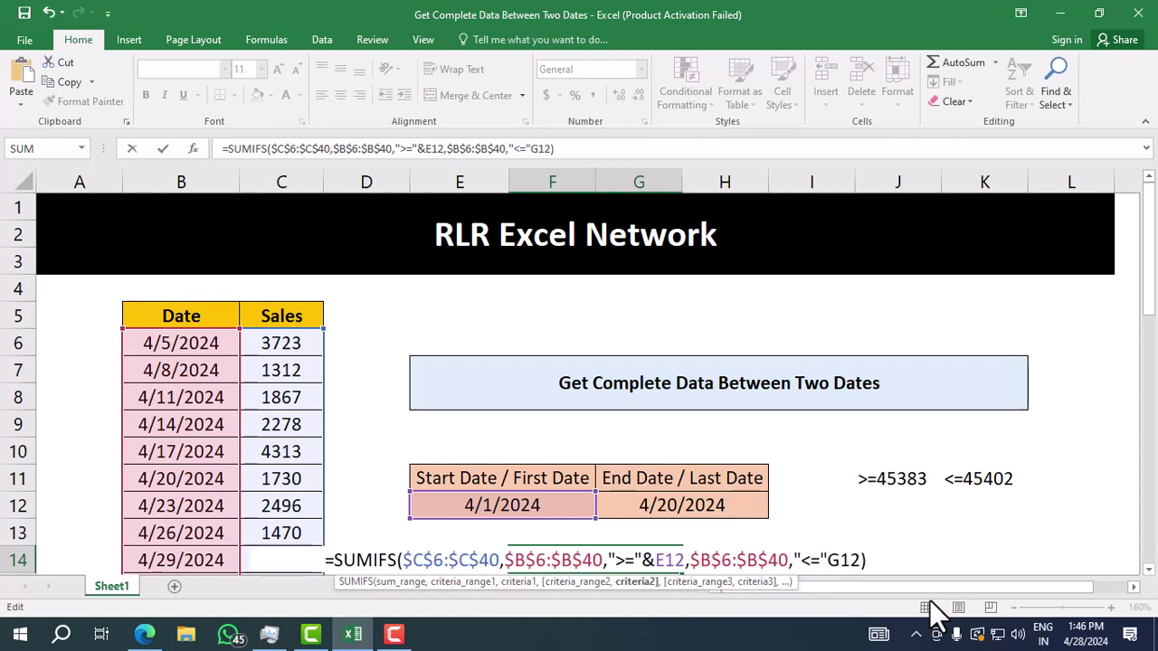
pyautogui.write('&')
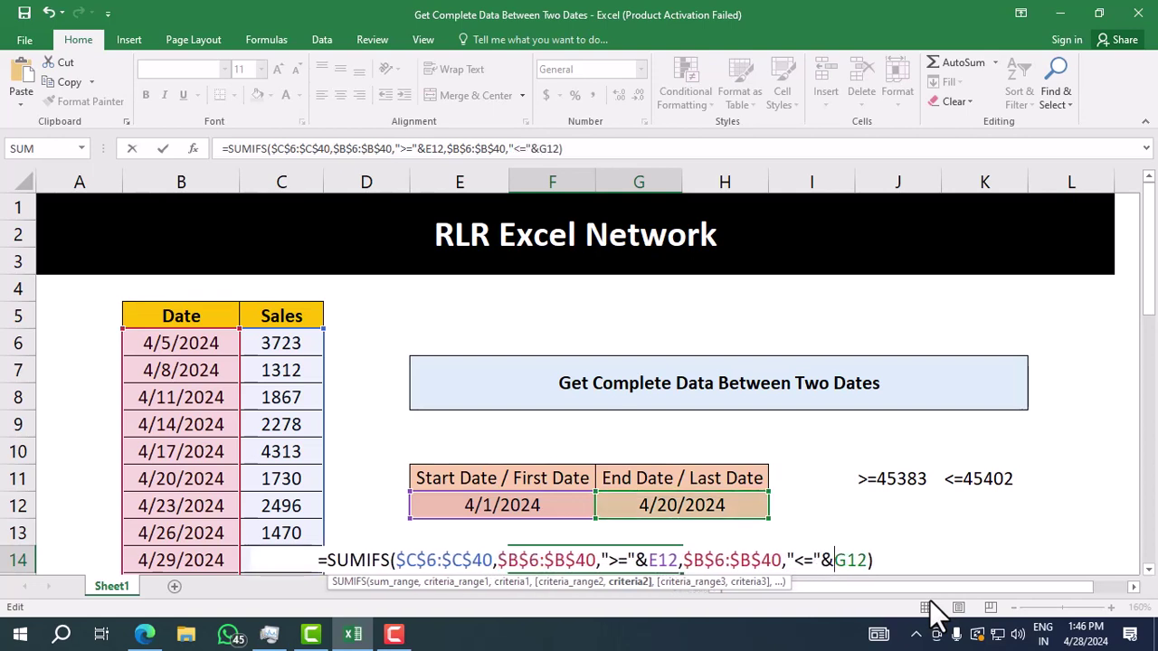
pyautogui.press('Return')
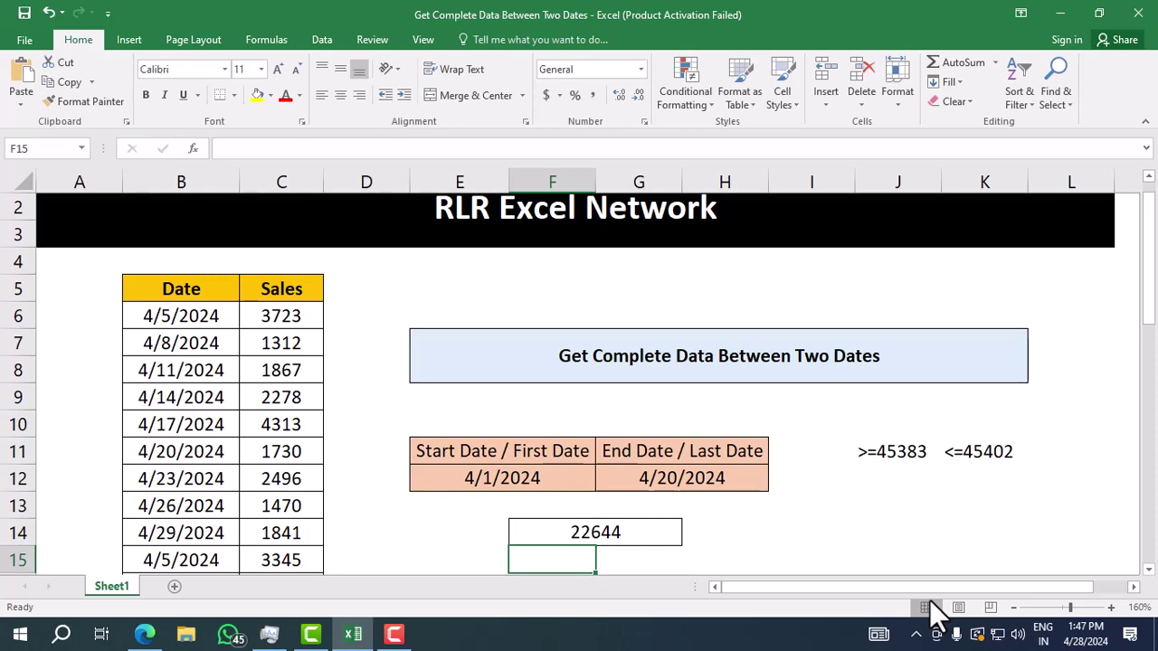
pyautogui.scroll(1, 331, 551)
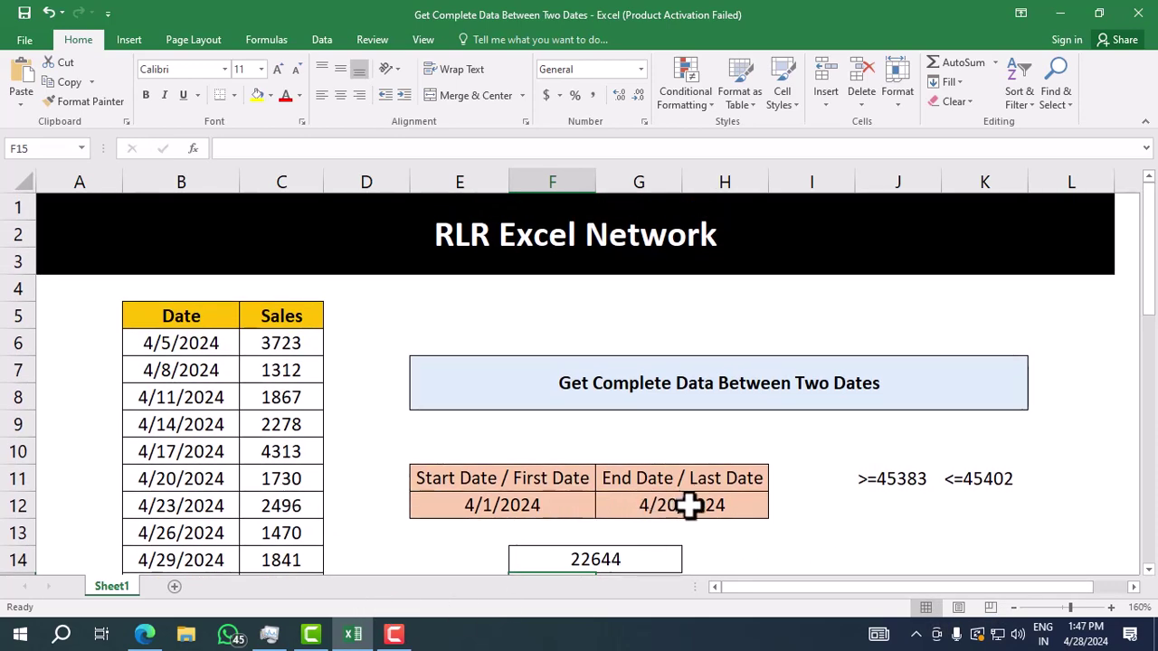
pyautogui.click(184, 341)
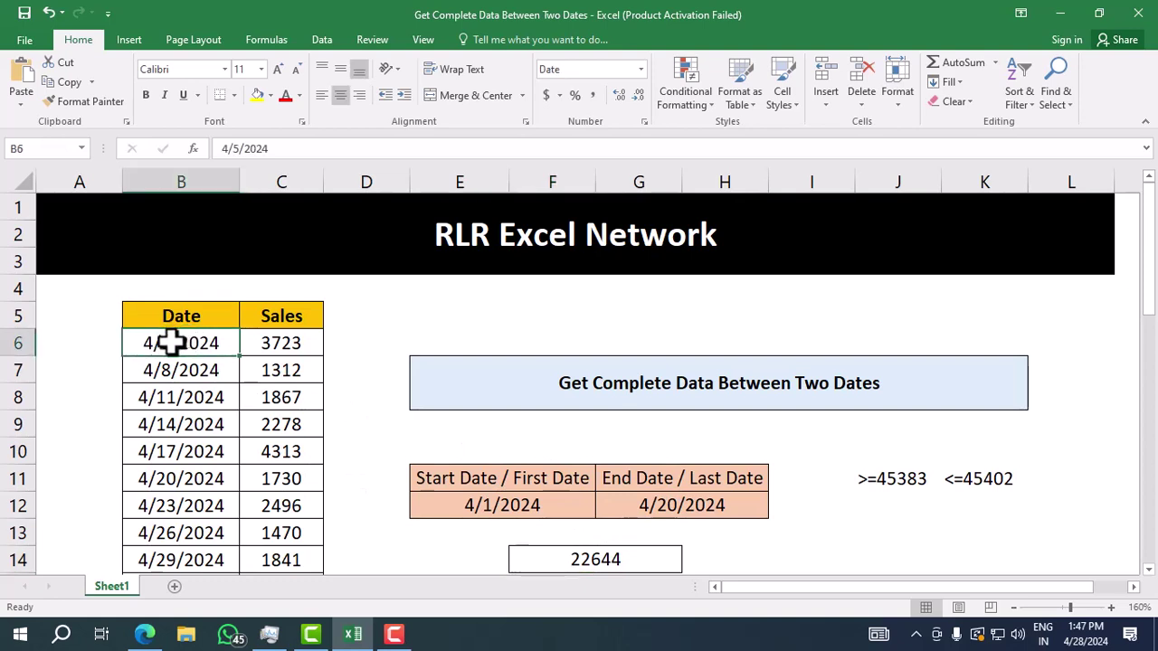
pyautogui.moveTo(277, 342); pyautogui.dragTo(262, 480)
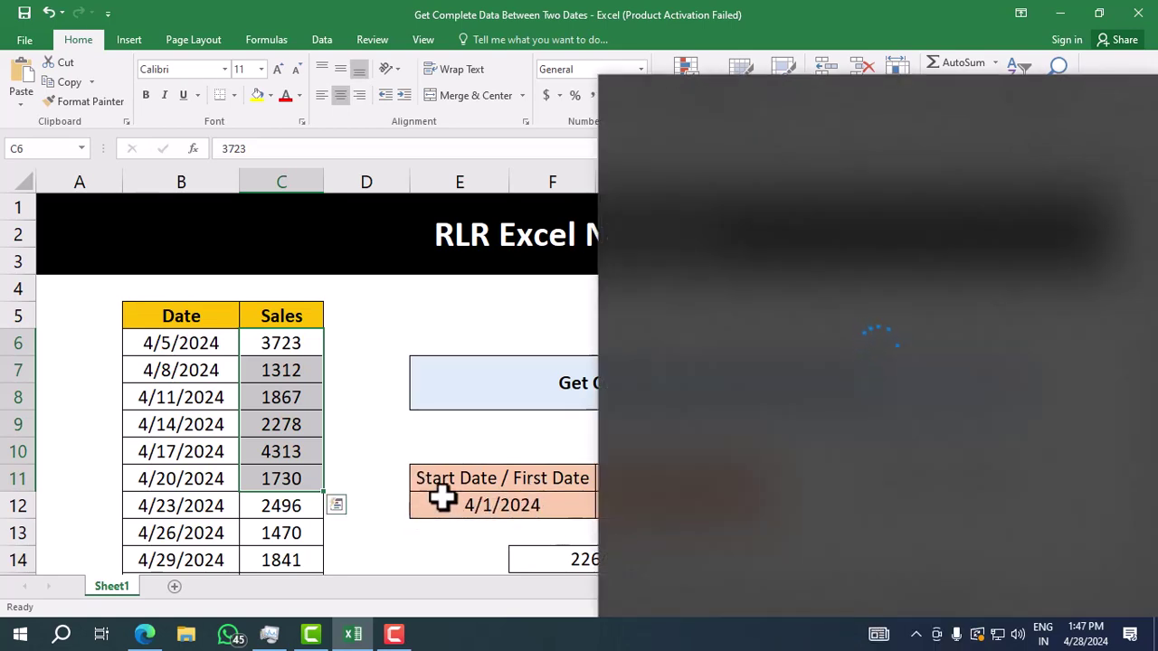
pyautogui.click(443, 497)
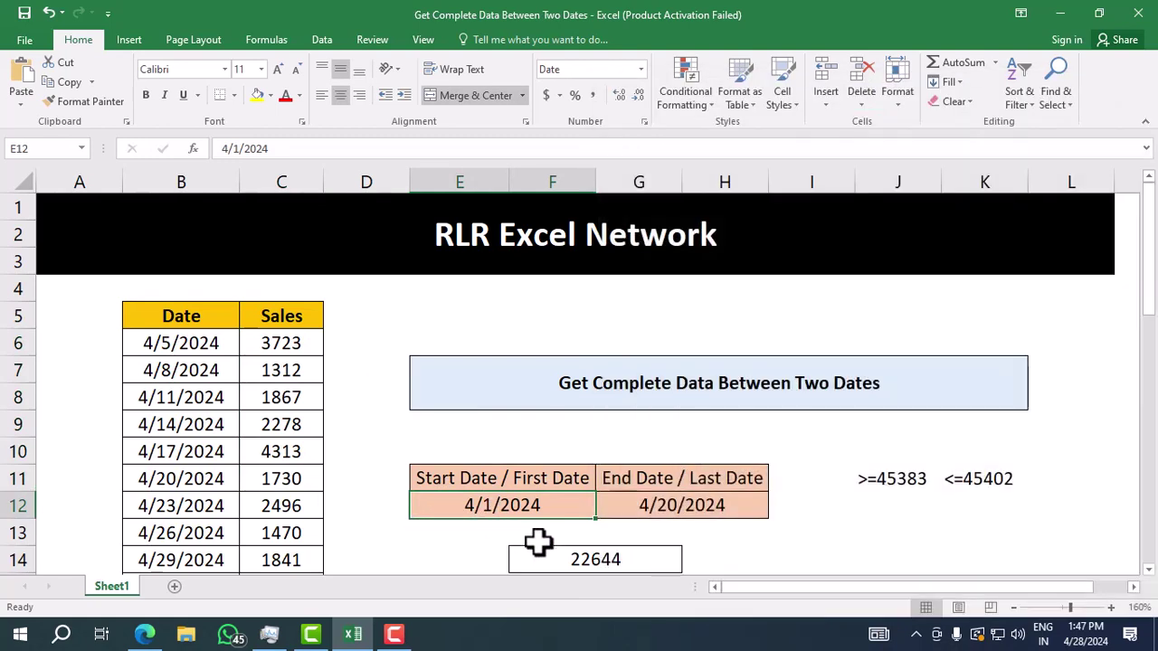
pyautogui.click(543, 554)
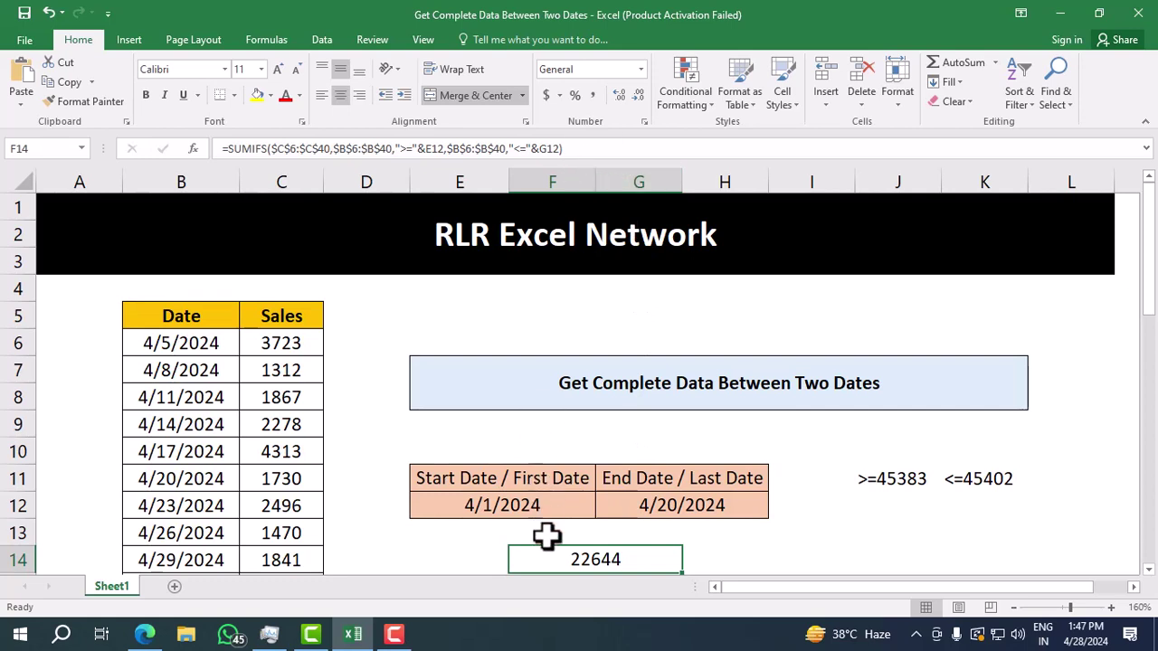
pyautogui.click(542, 508)
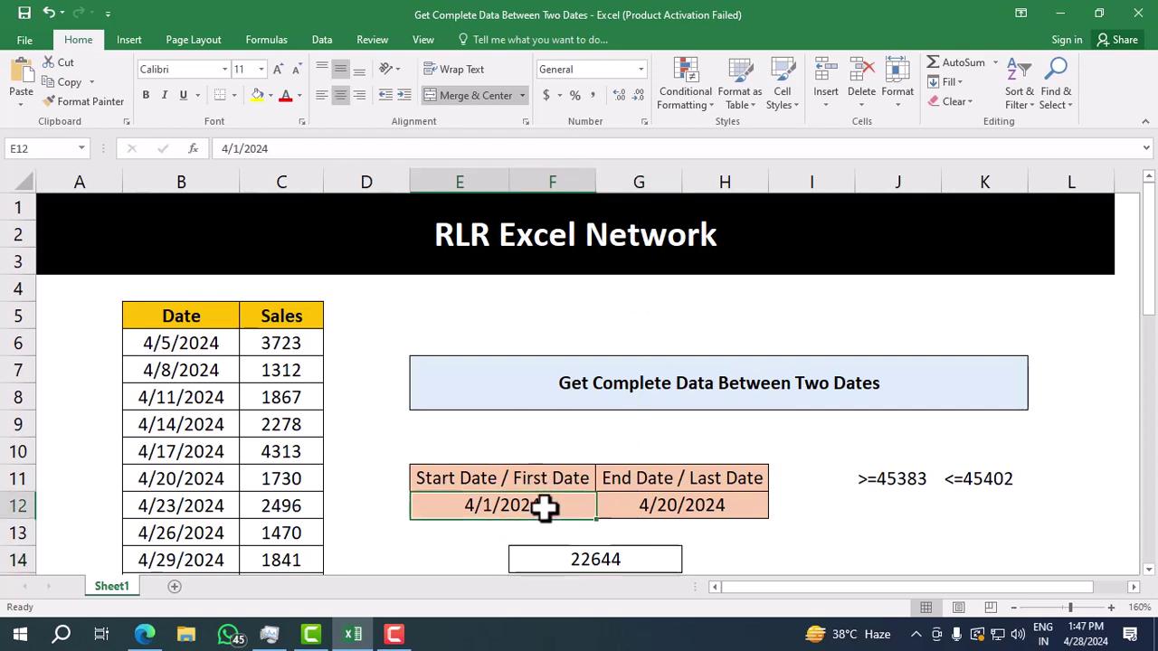
pyautogui.click(630, 508)
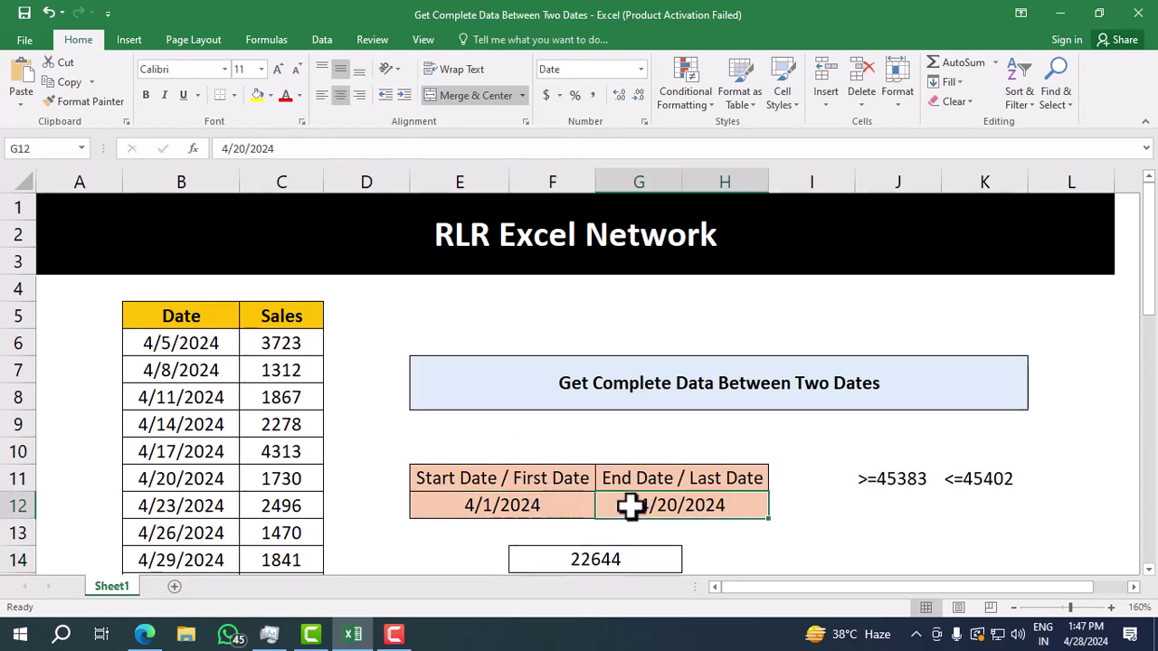
pyautogui.click(610, 554)
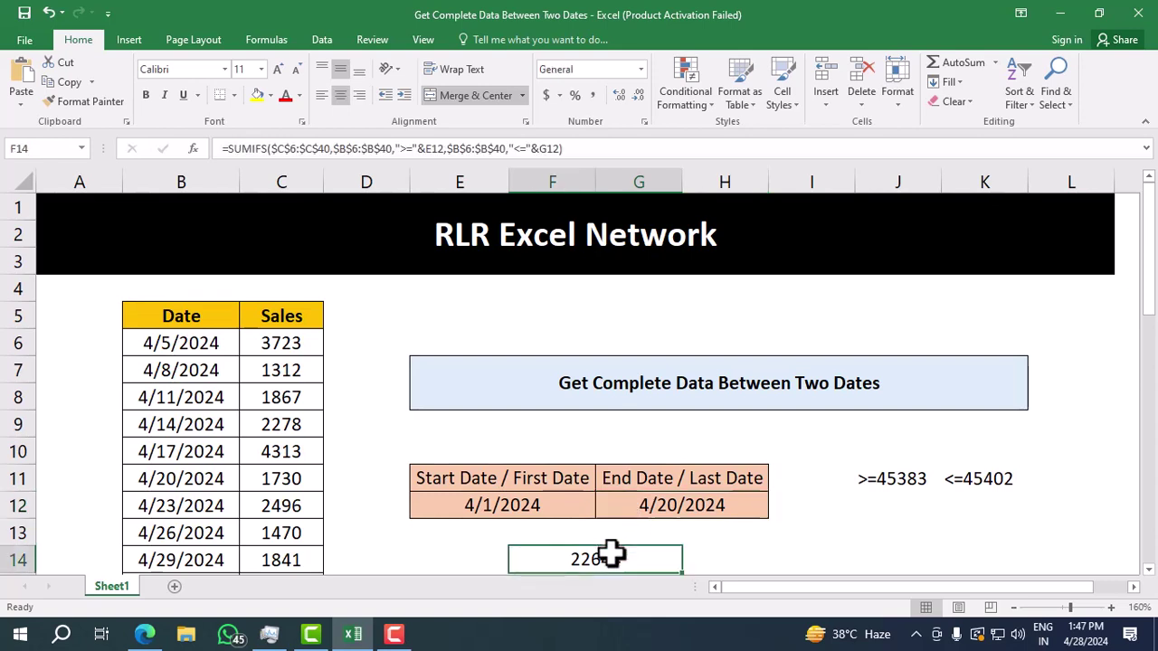
# Clear F14 and restart SUMIFS with the absolute sum range $C$6:$C$40.
pyautogui.press('Delete')
pyautogui.write('=')
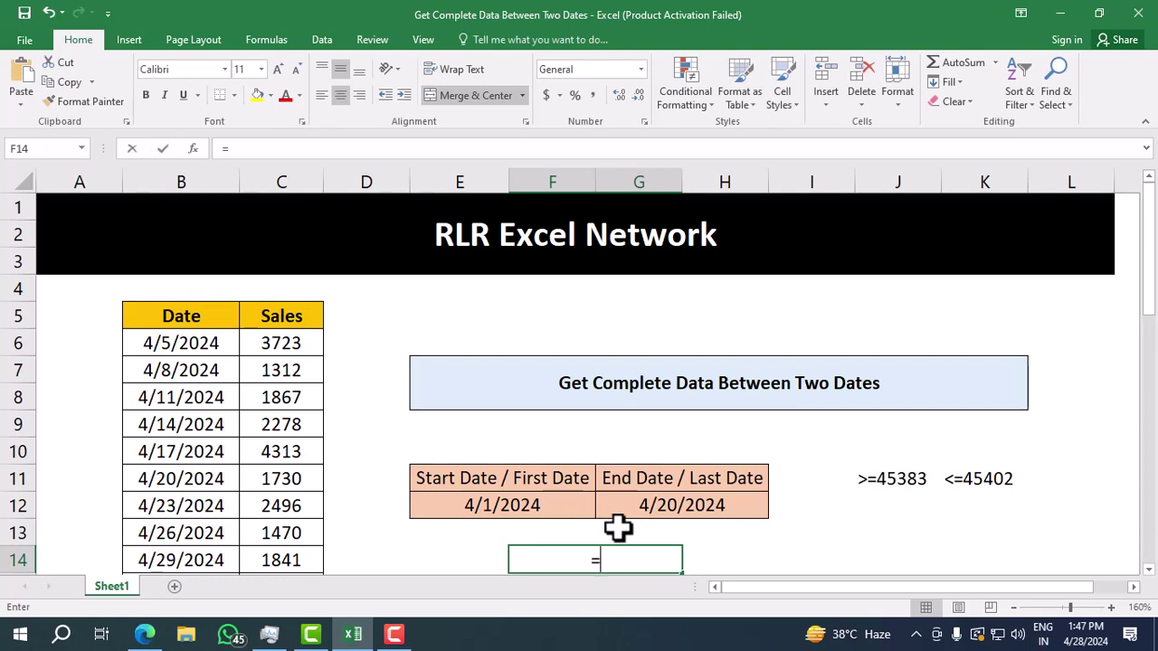
pyautogui.write('sumi')
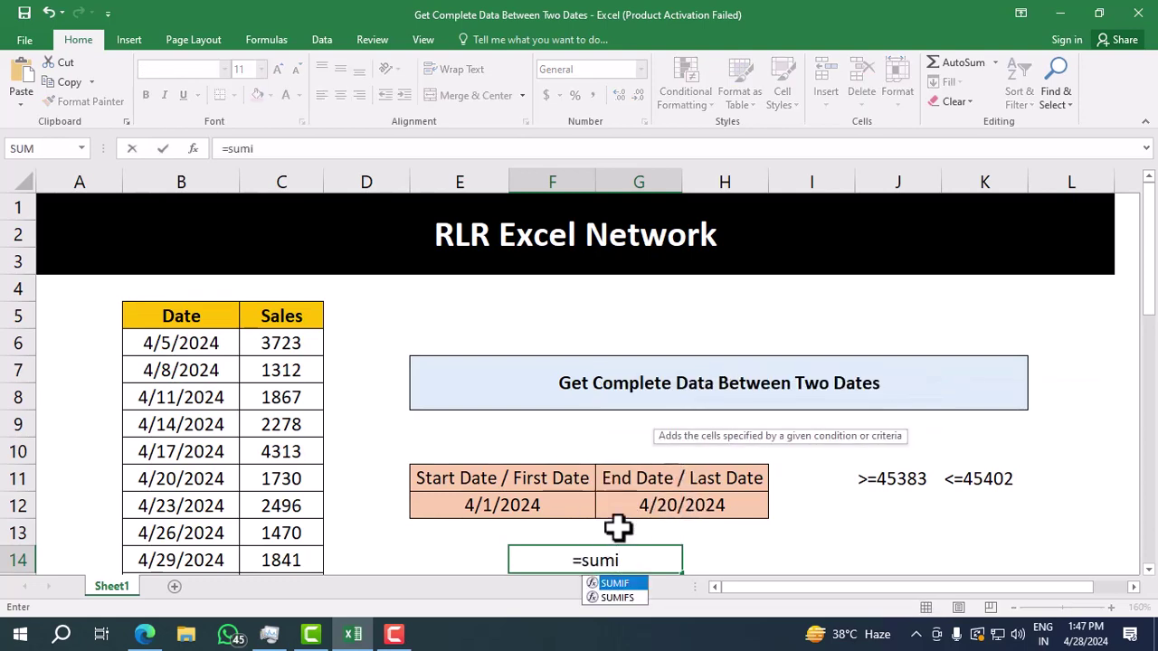
pyautogui.write('fs')
pyautogui.press('Tab')
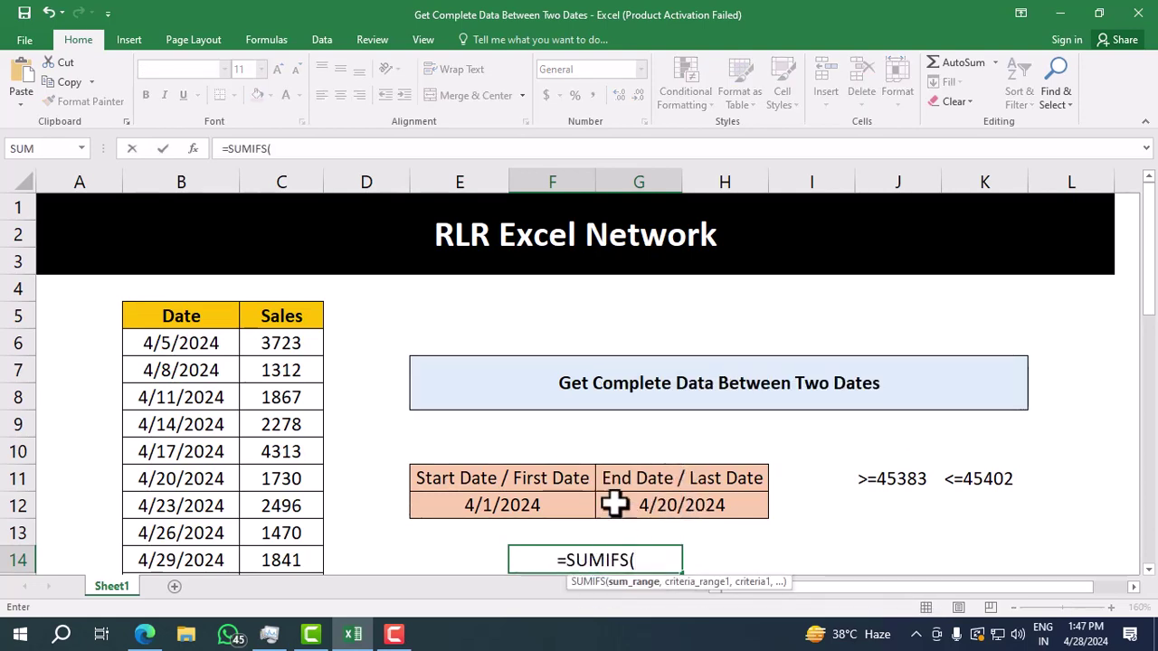
pyautogui.click(311, 343)
pyautogui.hotkey('ctrl', 'shift', 'Down')
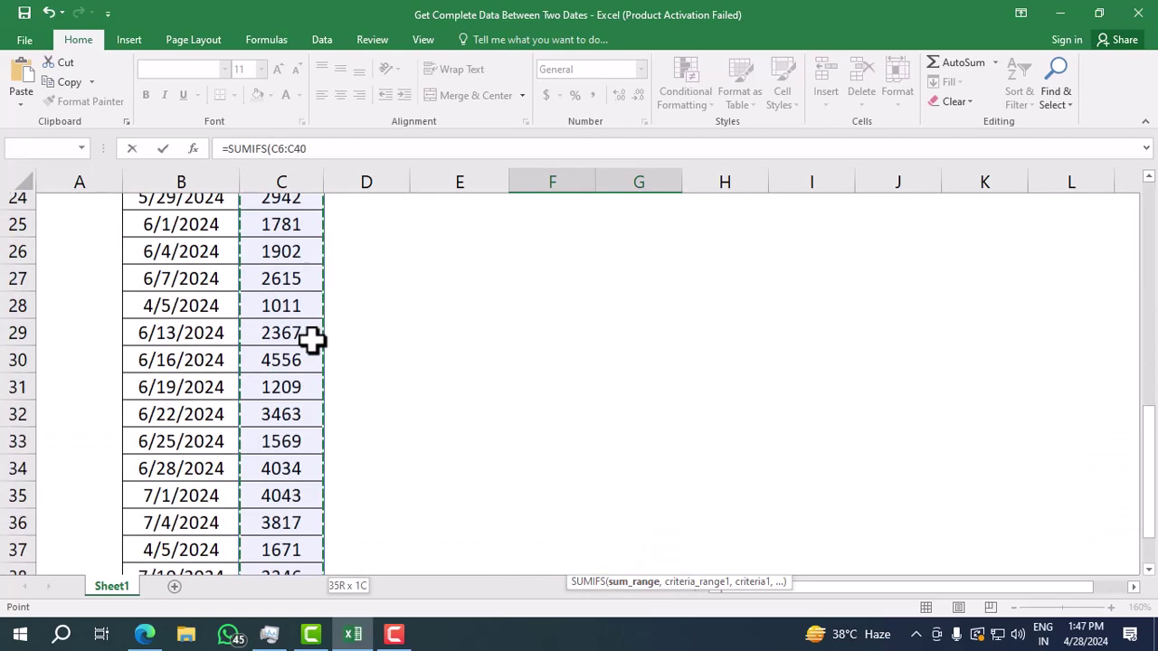
pyautogui.press('F4')
pyautogui.write('$C$40,')
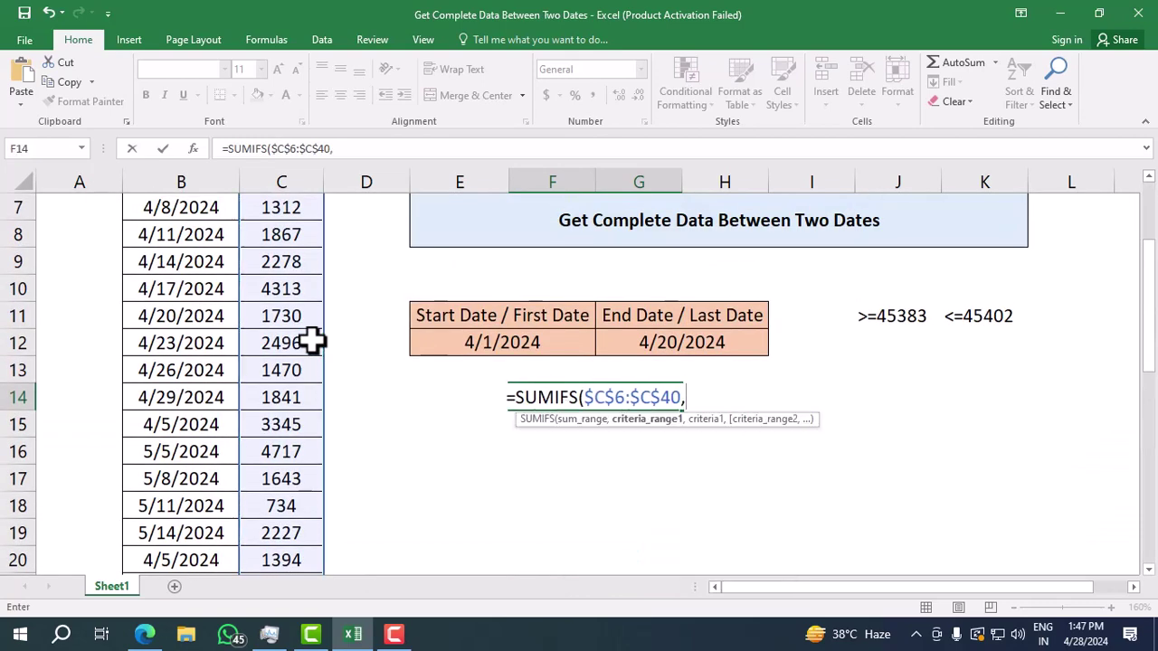
# Add the $B$6:$B$40 date range with the criterion ">="&E12.
pyautogui.click(225, 325)
pyautogui.hotkey('ctrl', 'Up')
pyautogui.press('Down')
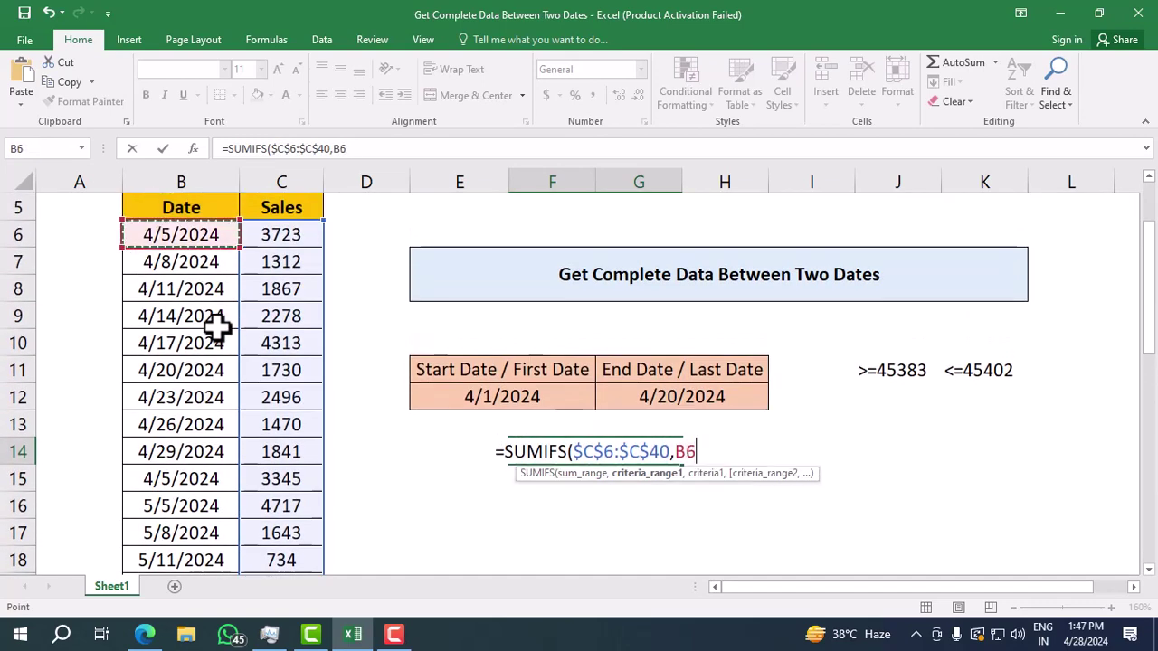
pyautogui.hotkey('ctrl', 'shift', 'Down')
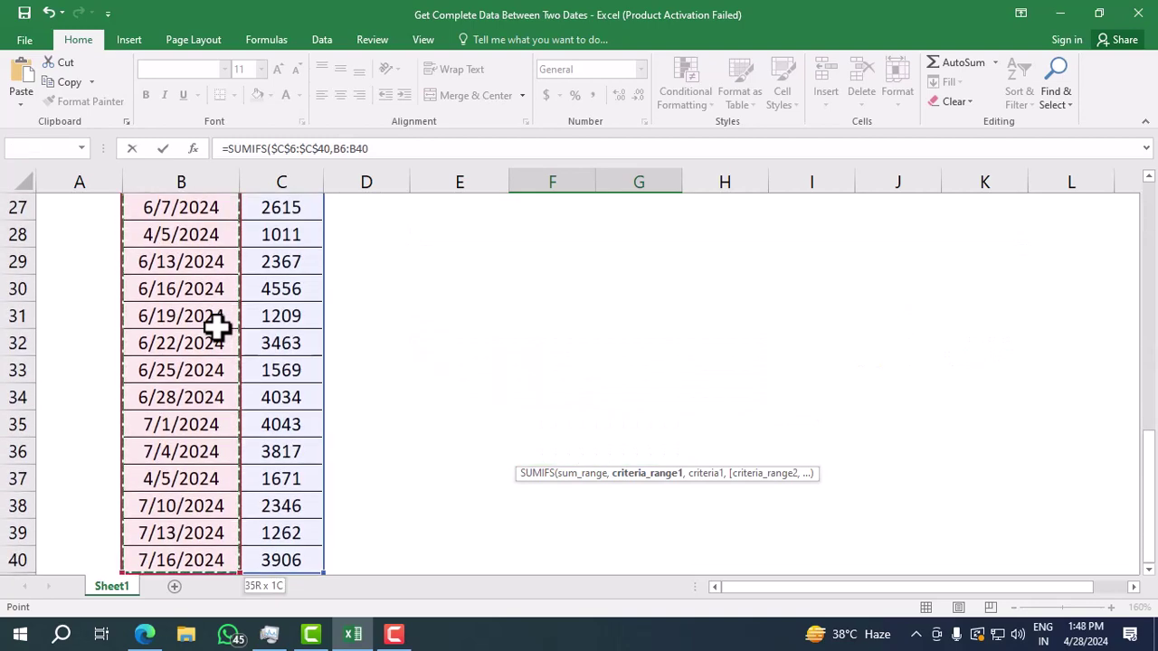
pyautogui.press('F4')
pyautogui.write('$B$40,')
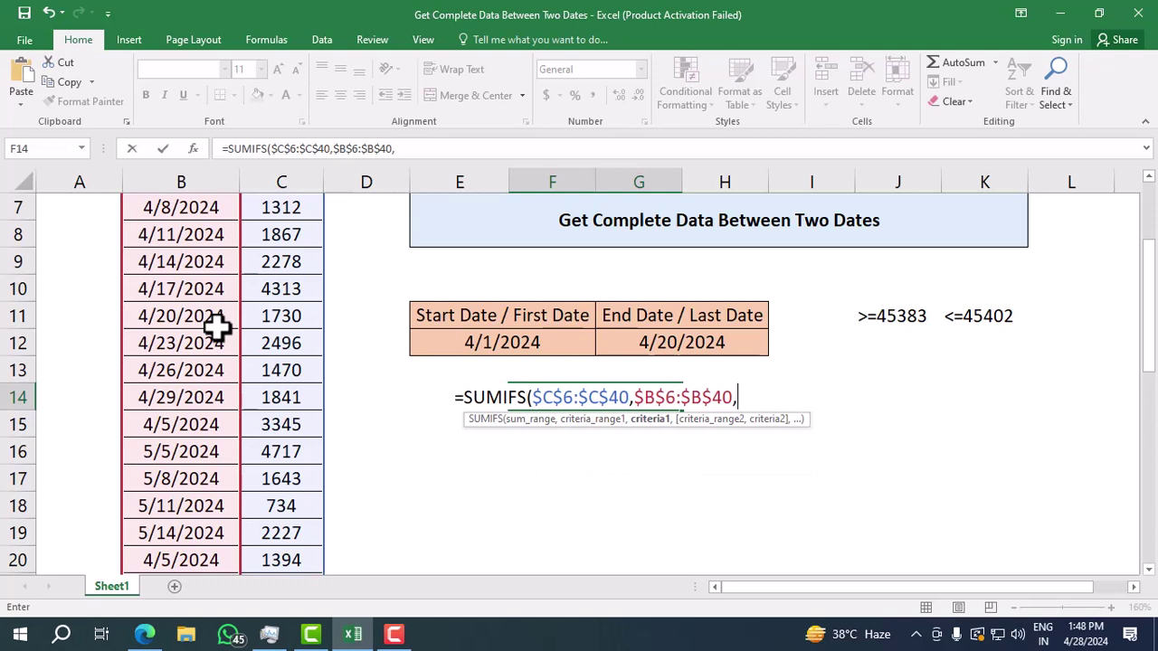
pyautogui.write('">')
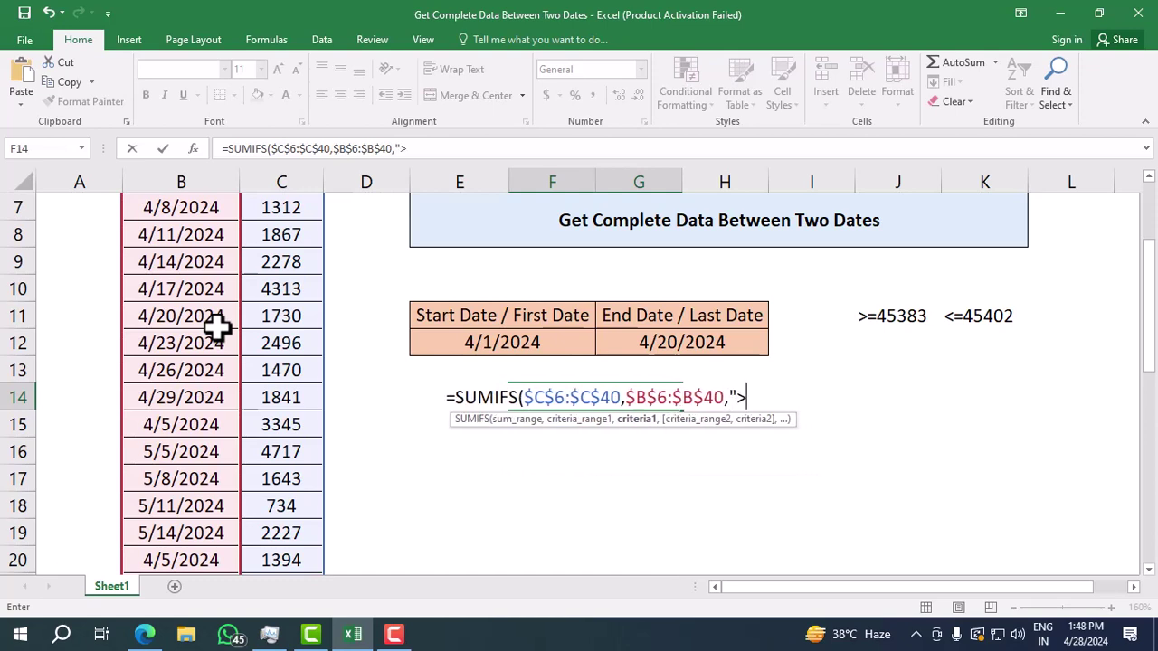
pyautogui.write('="&')
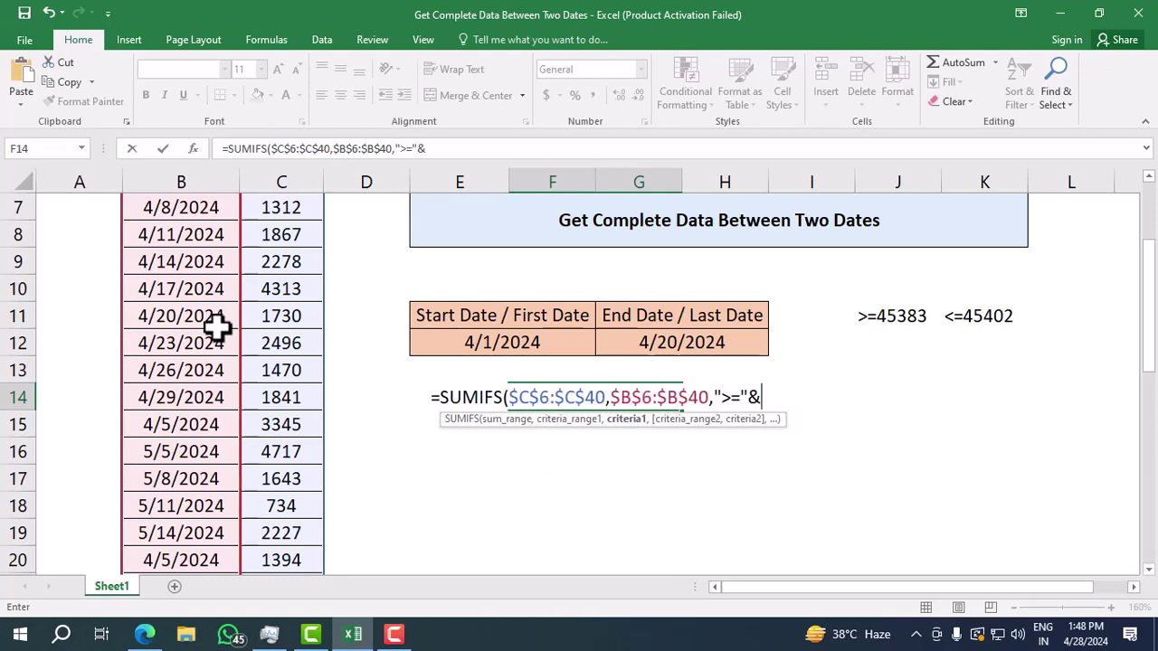
pyautogui.click(477, 339)
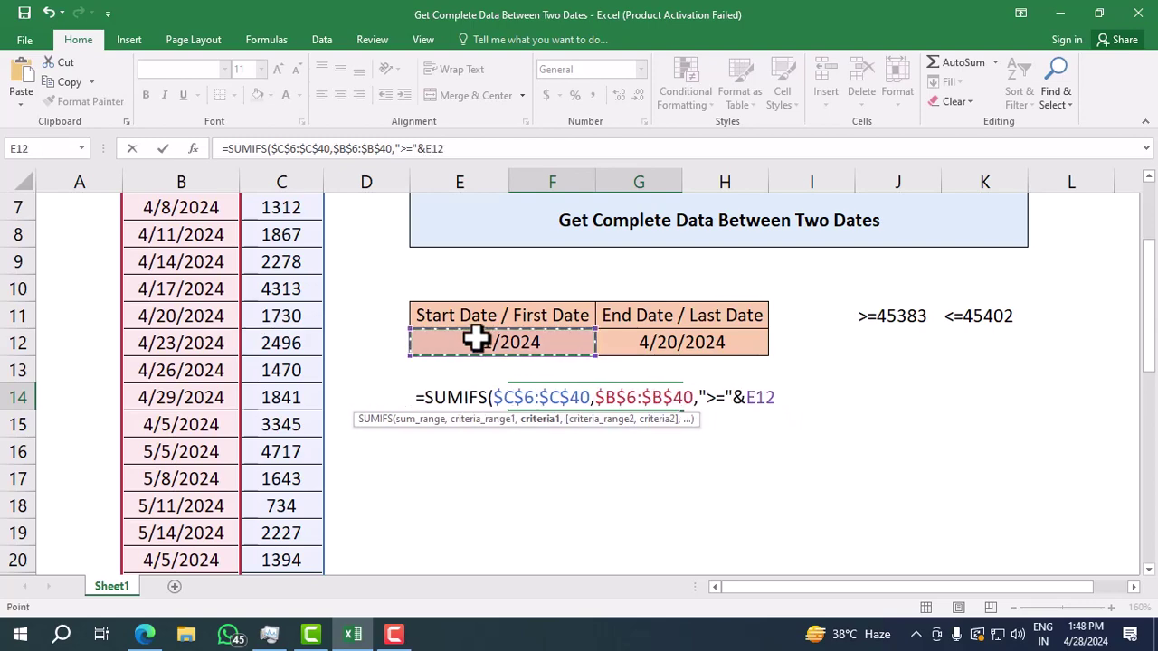
pyautogui.write(',')
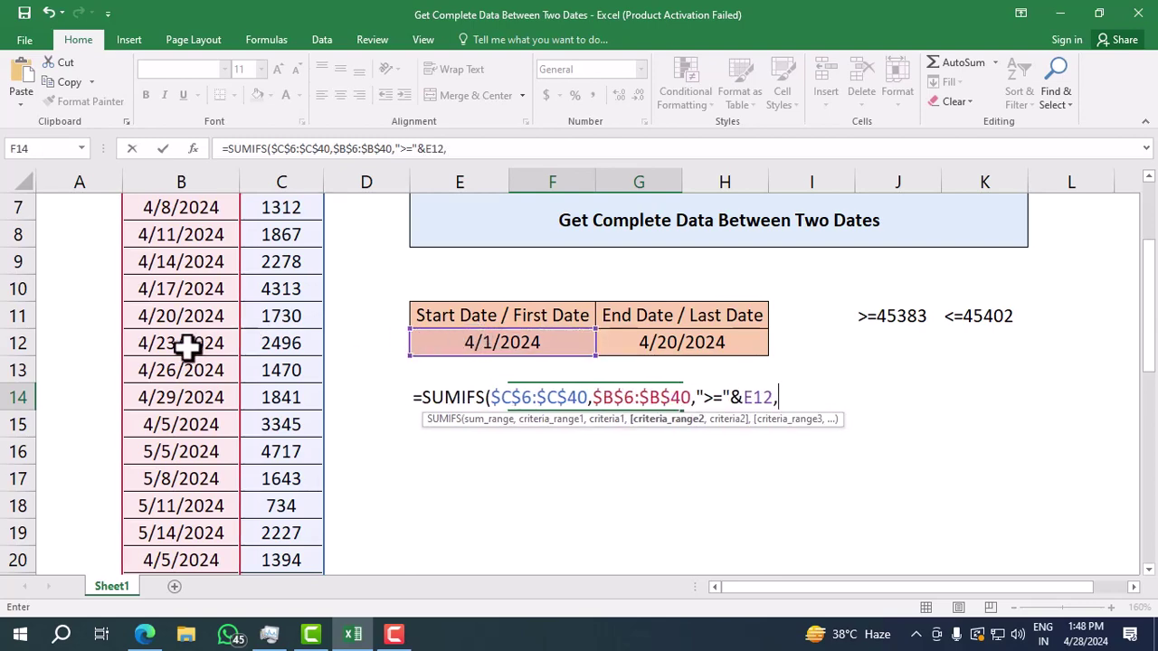
# Add the second $B$6:$B$40 range with "<="&G12, close the formula and commit it.
pyautogui.click(185, 345)
pyautogui.hotkey('ctrl', 'Up')
pyautogui.press('Down')
pyautogui.hotkey('ctrl', 'shift', 'Down')
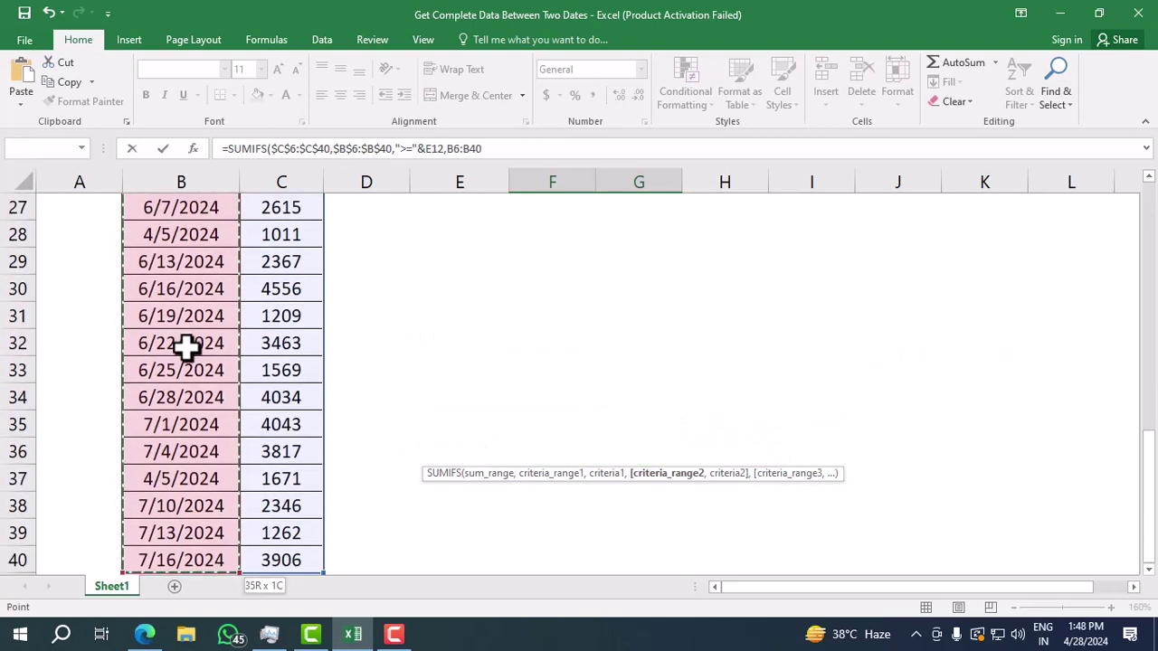
pyautogui.press('F4')
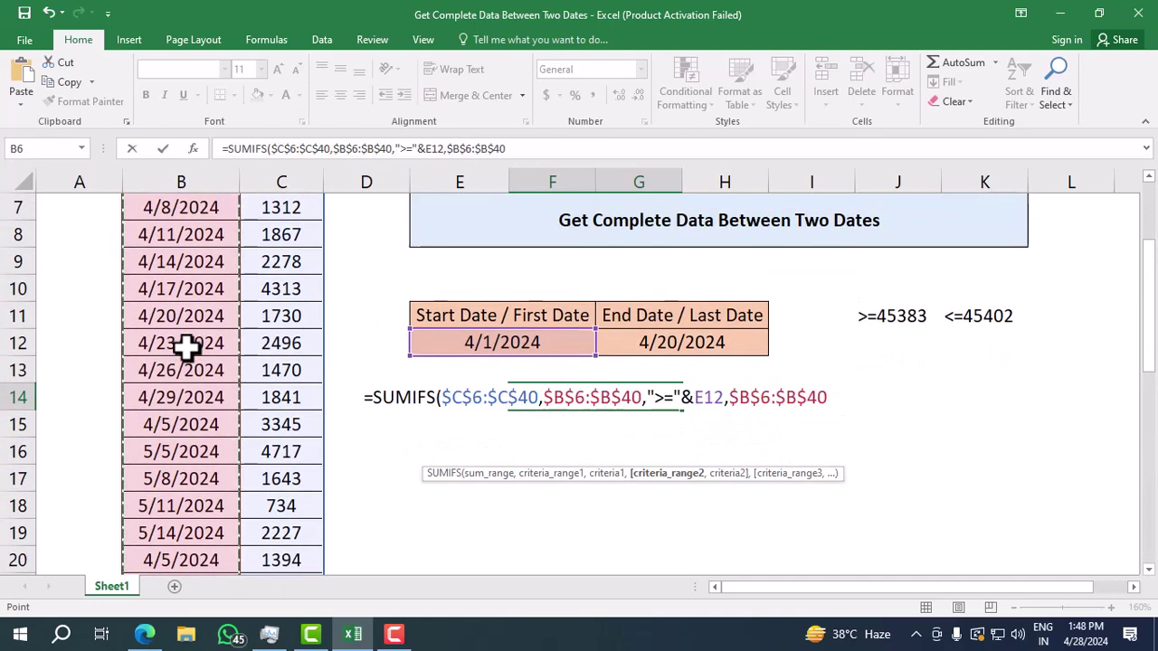
pyautogui.write(',')
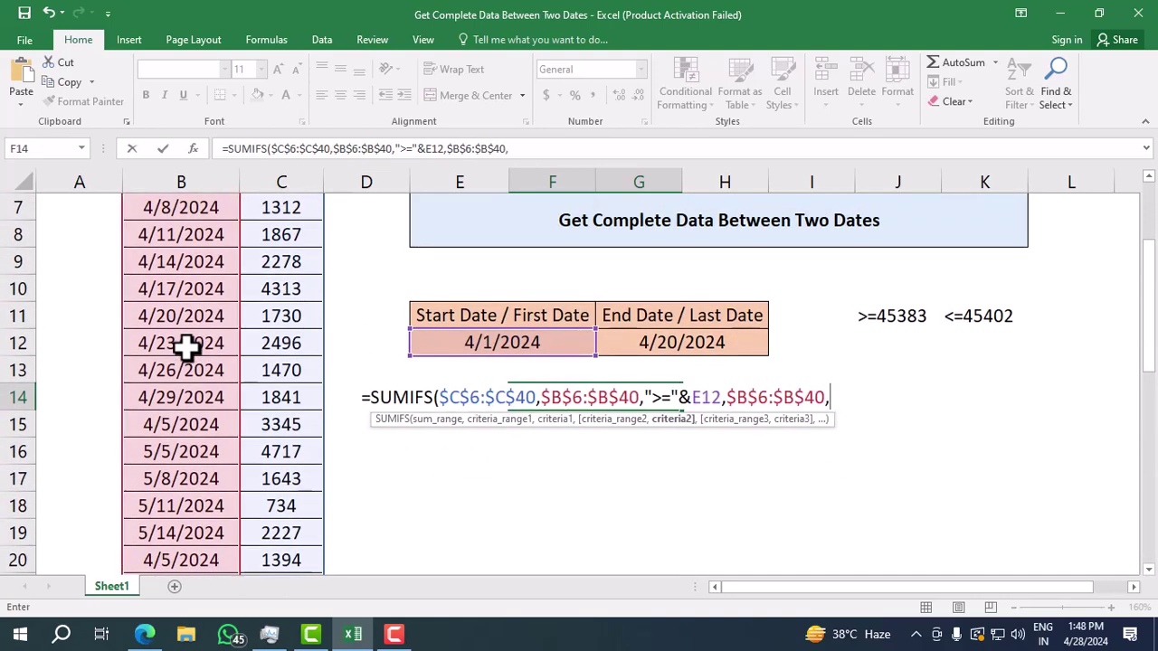
pyautogui.write('"<=')
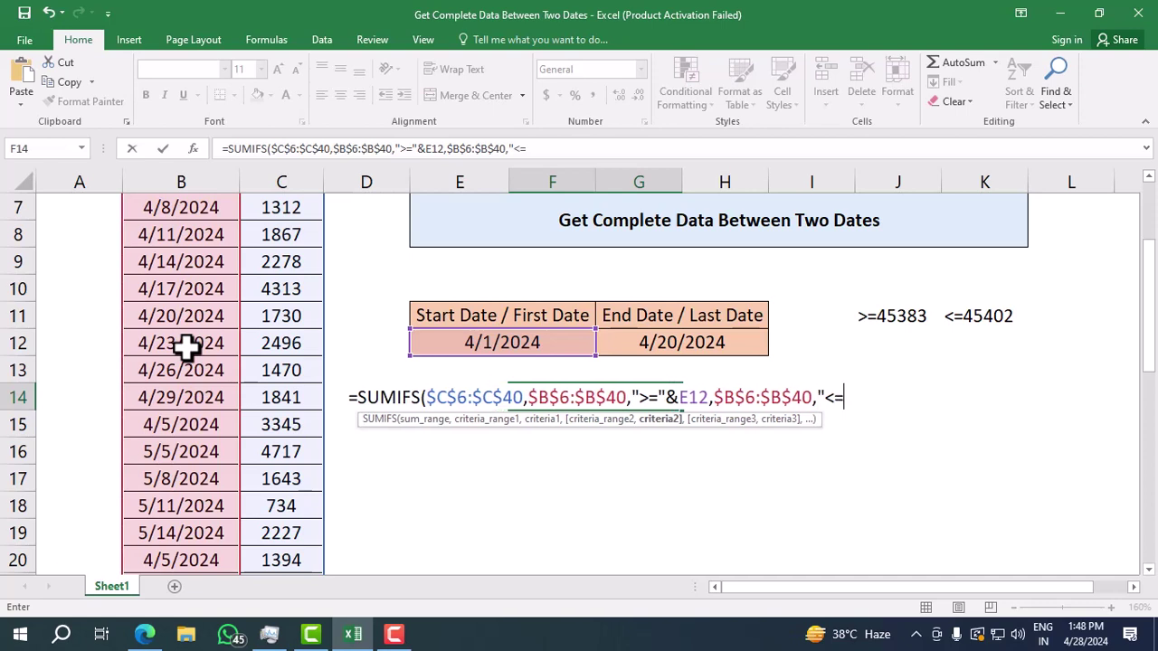
pyautogui.write('"')
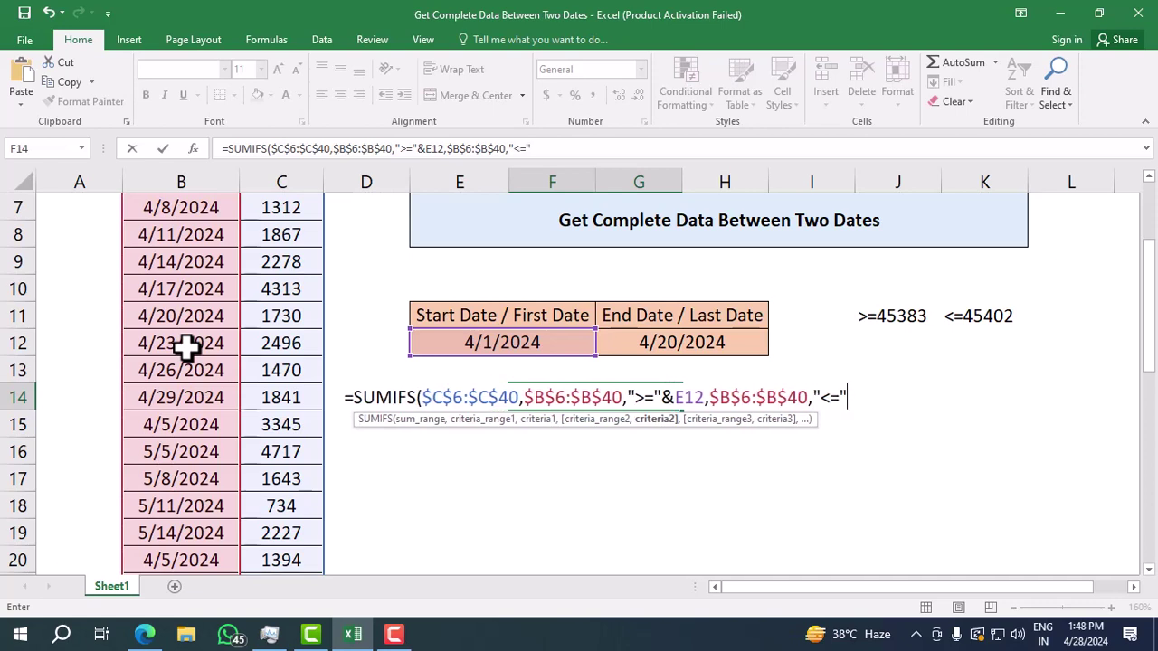
pyautogui.write('&')
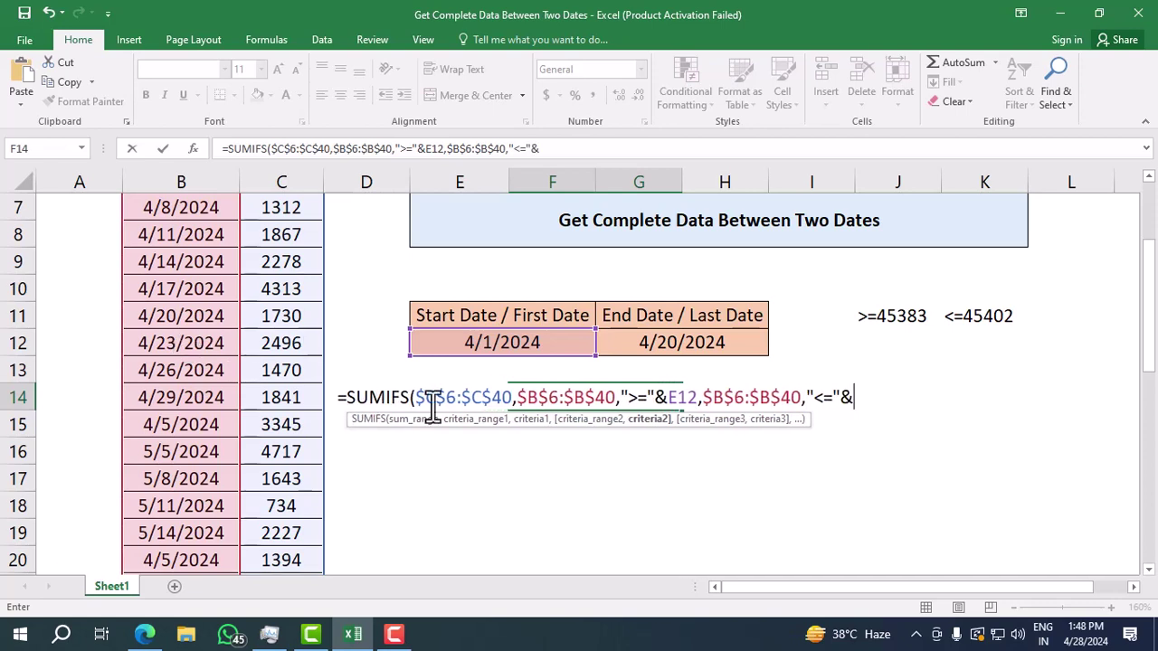
pyautogui.click(740, 341)
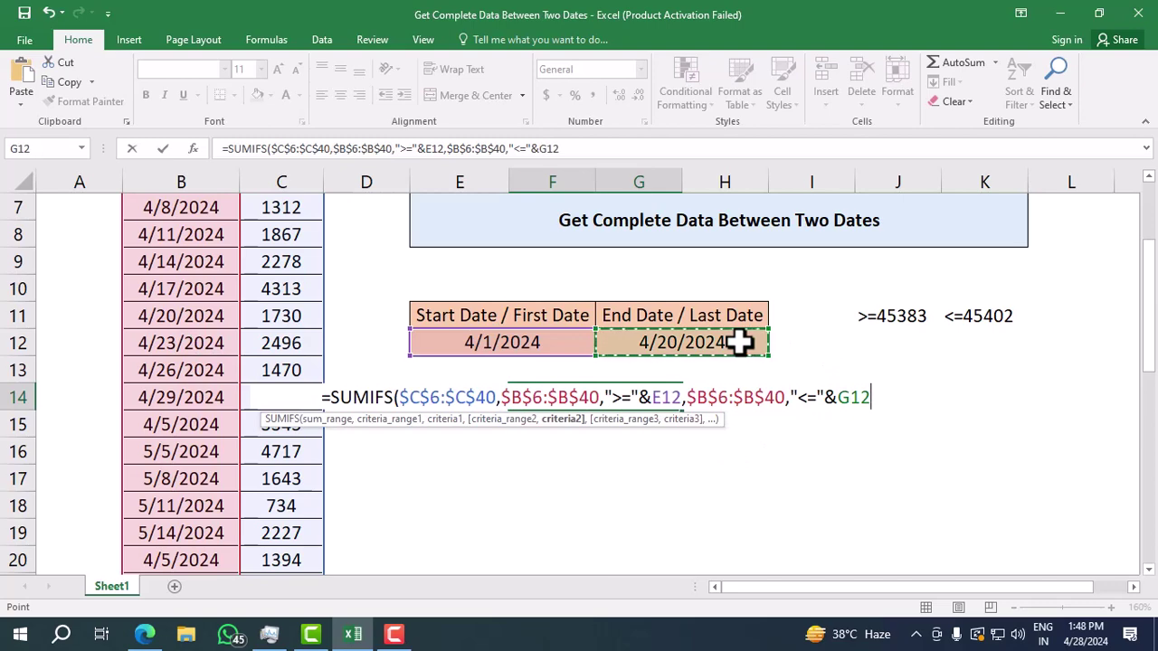
pyautogui.write(')')
pyautogui.press('Return')
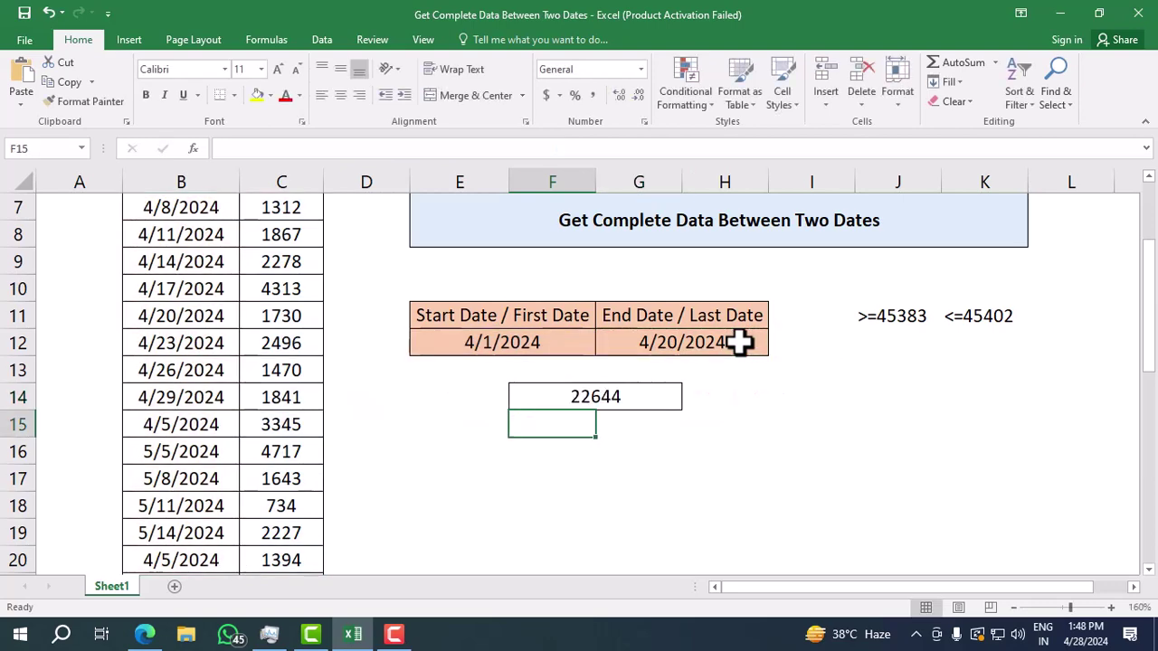
pyautogui.click(620, 395)
pyautogui.scroll(2, 551, 431)
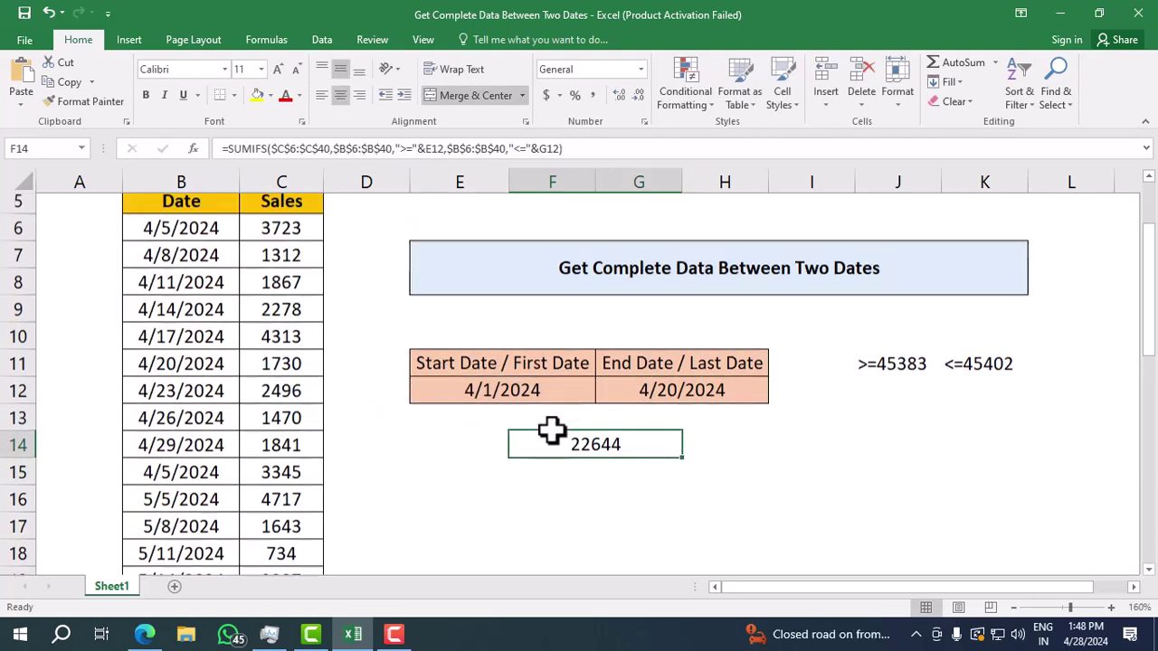
pyautogui.scroll(3, 551, 432)
pyautogui.scroll(-2, 528, 422)
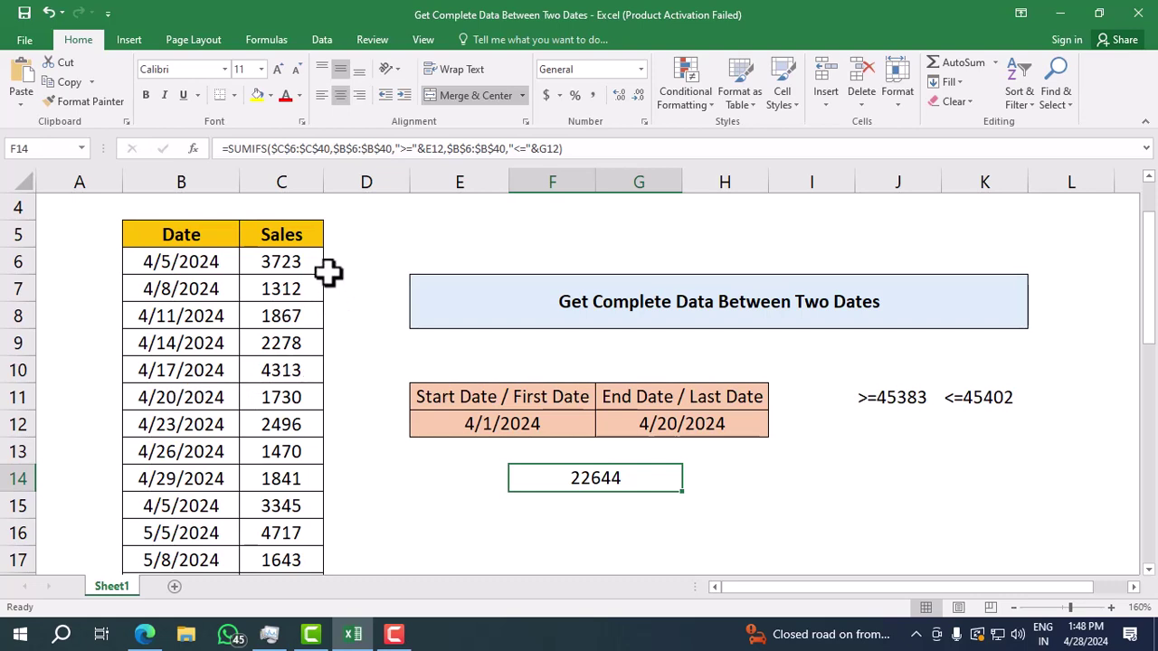
pyautogui.moveTo(305, 261); pyautogui.dragTo(262, 389)
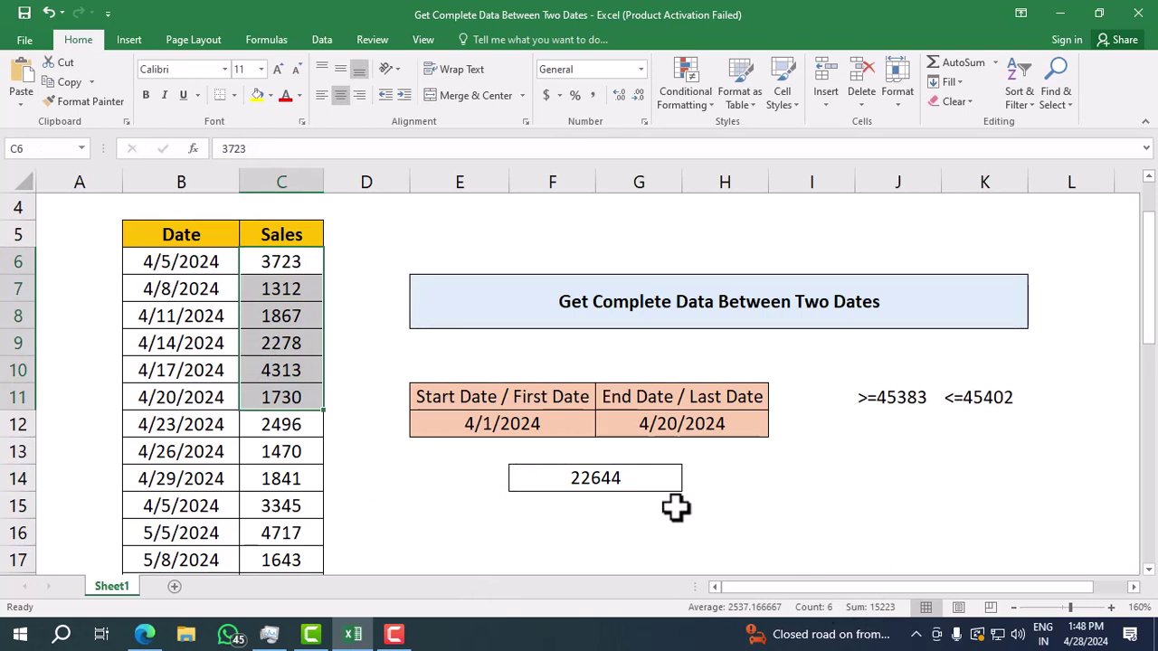
# Turn on filtering and limit the Date column to April dates through 4/20/2024.
pyautogui.click(192, 234)
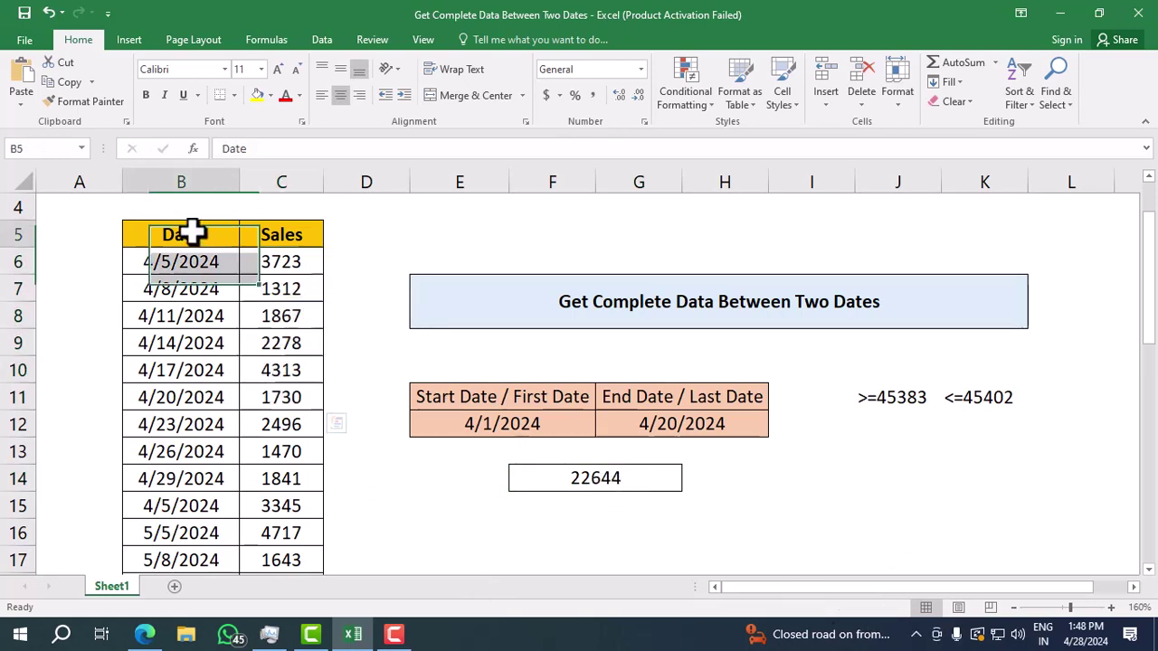
pyautogui.hotkey('ctrl', 'shift', ';')
pyautogui.press('Escape')
pyautogui.hotkey('ctrl', 'shift', 'l')
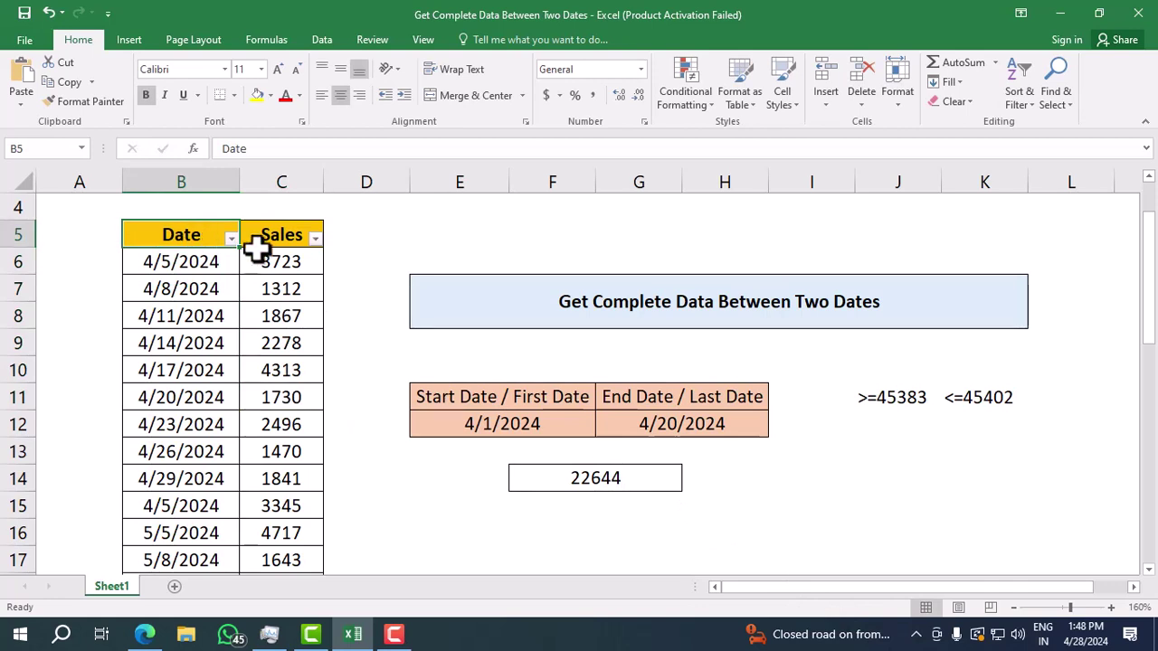
pyautogui.click(231, 238)
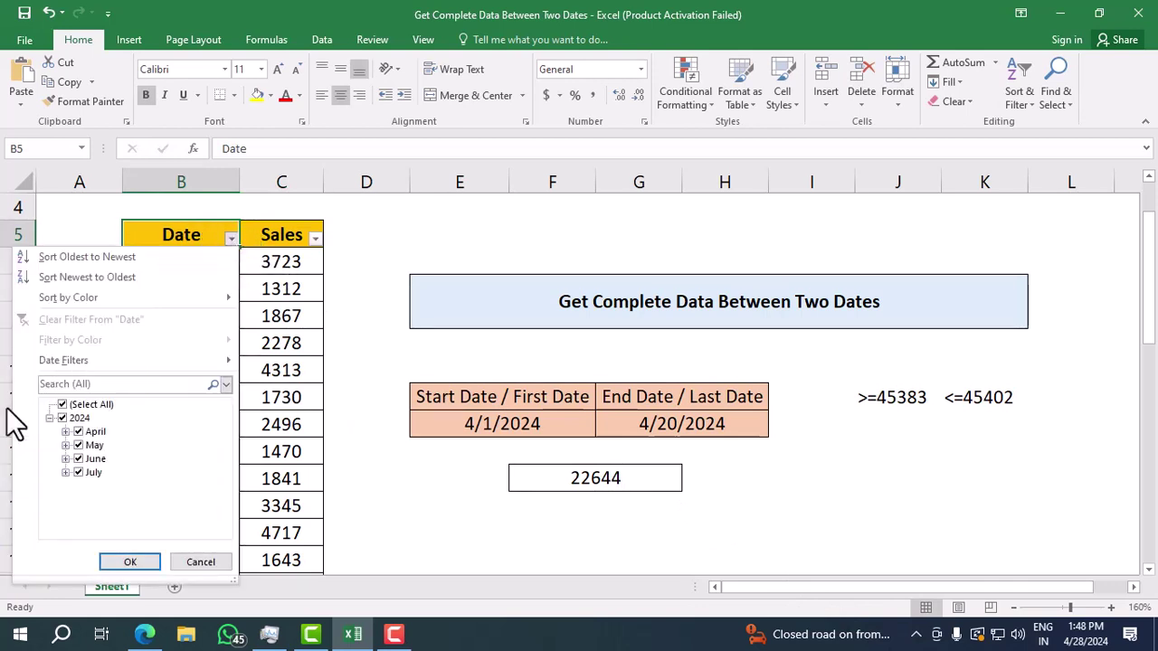
pyautogui.click(63, 404)
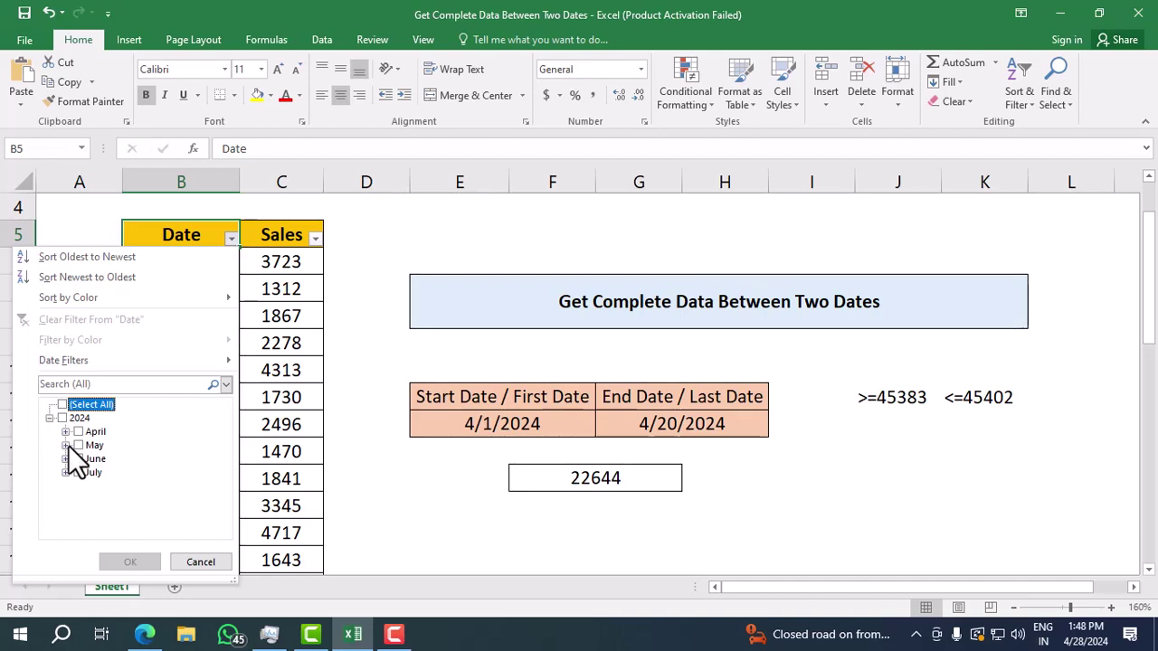
pyautogui.click(66, 431)
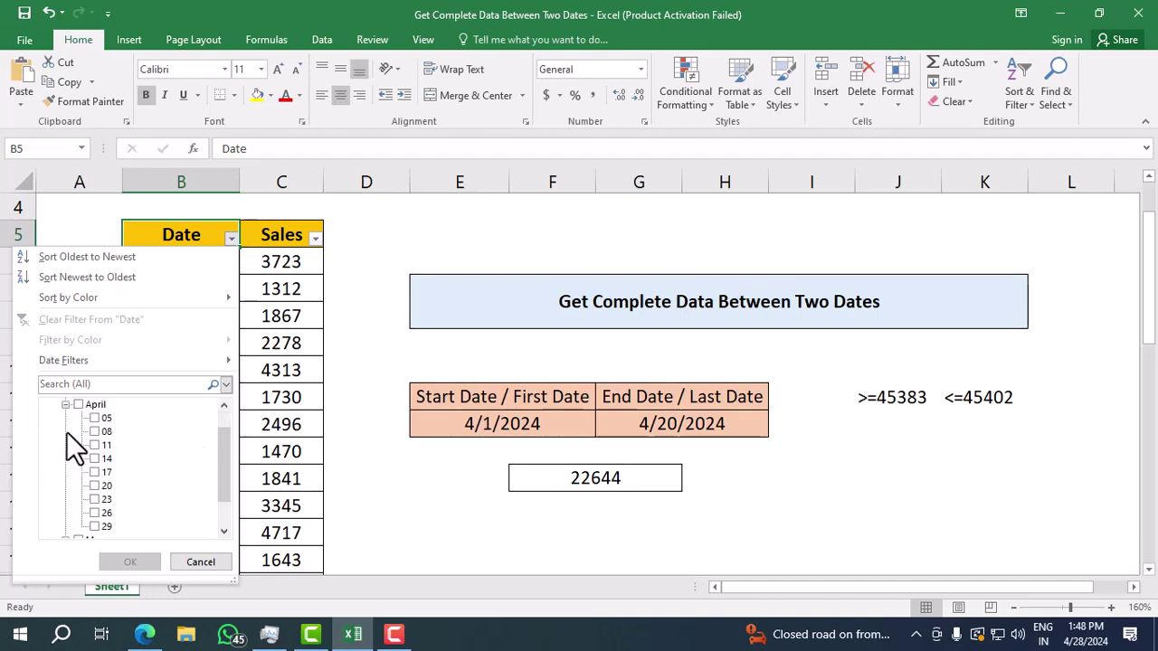
pyautogui.click(66, 405)
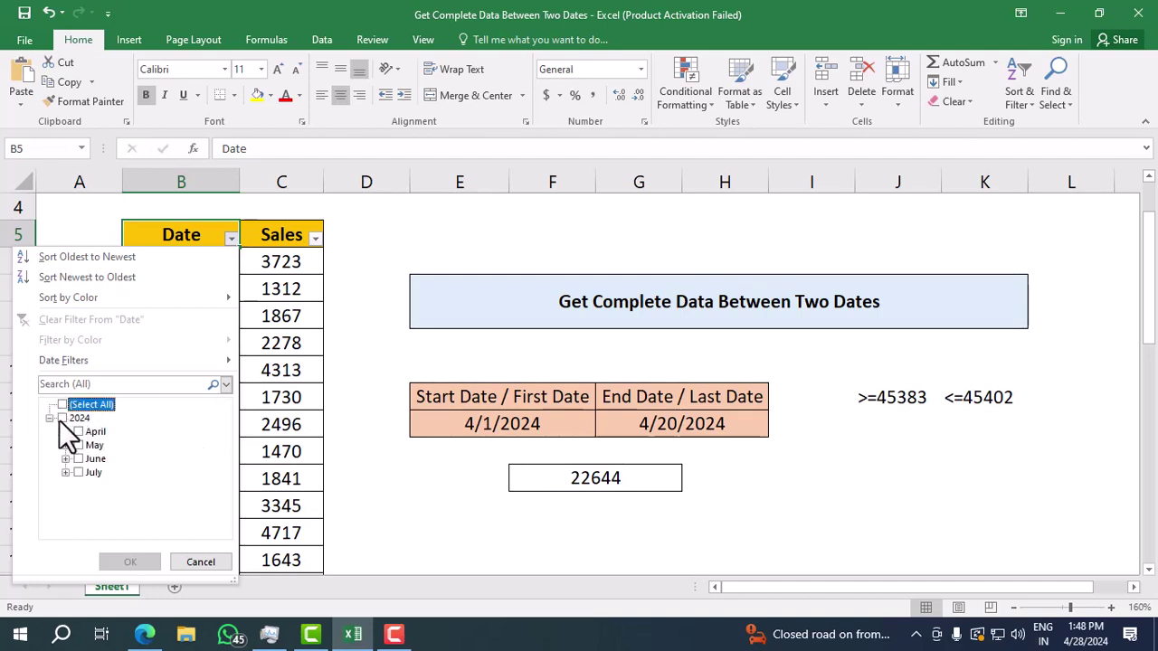
pyautogui.click(80, 433)
pyautogui.click(65, 433)
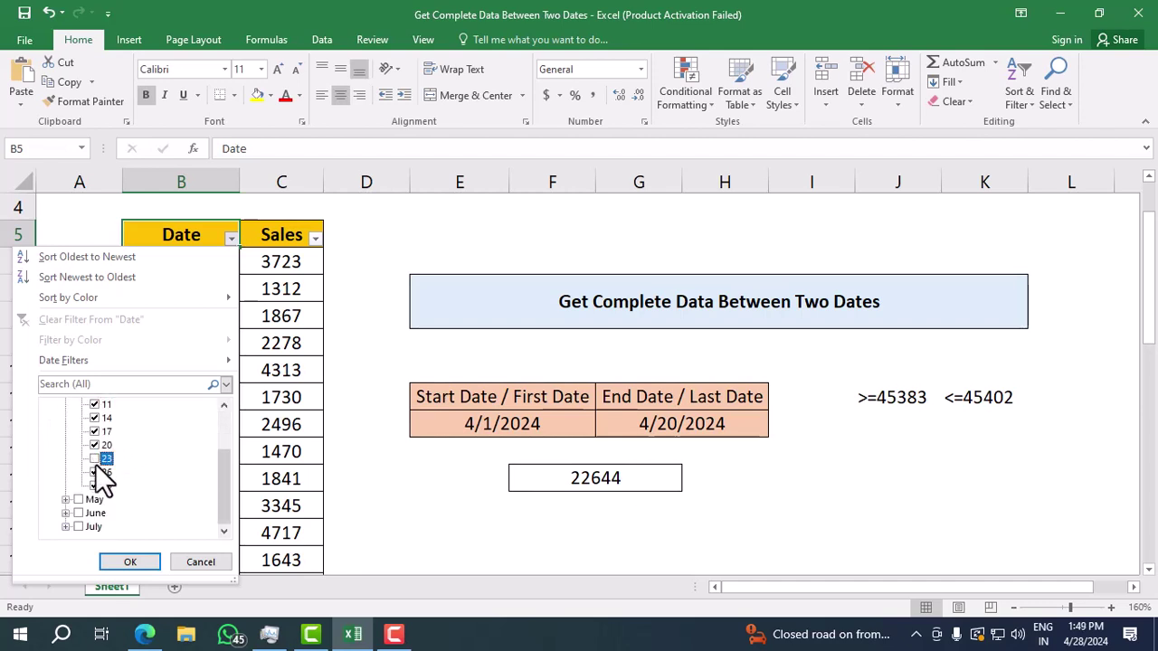
pyautogui.click(132, 563)
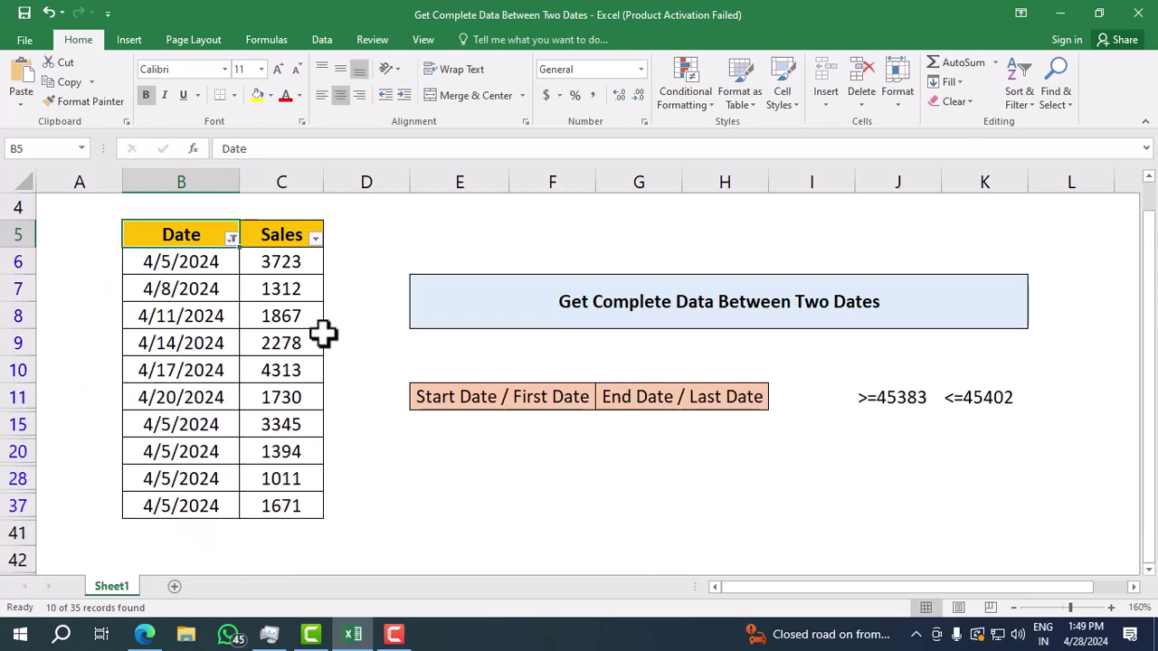
# Select the visible Sales values to compare their sum with 22644.
pyautogui.moveTo(282, 262); pyautogui.dragTo(281, 289)
pyautogui.moveTo(276, 343); pyautogui.dragTo(271, 506)
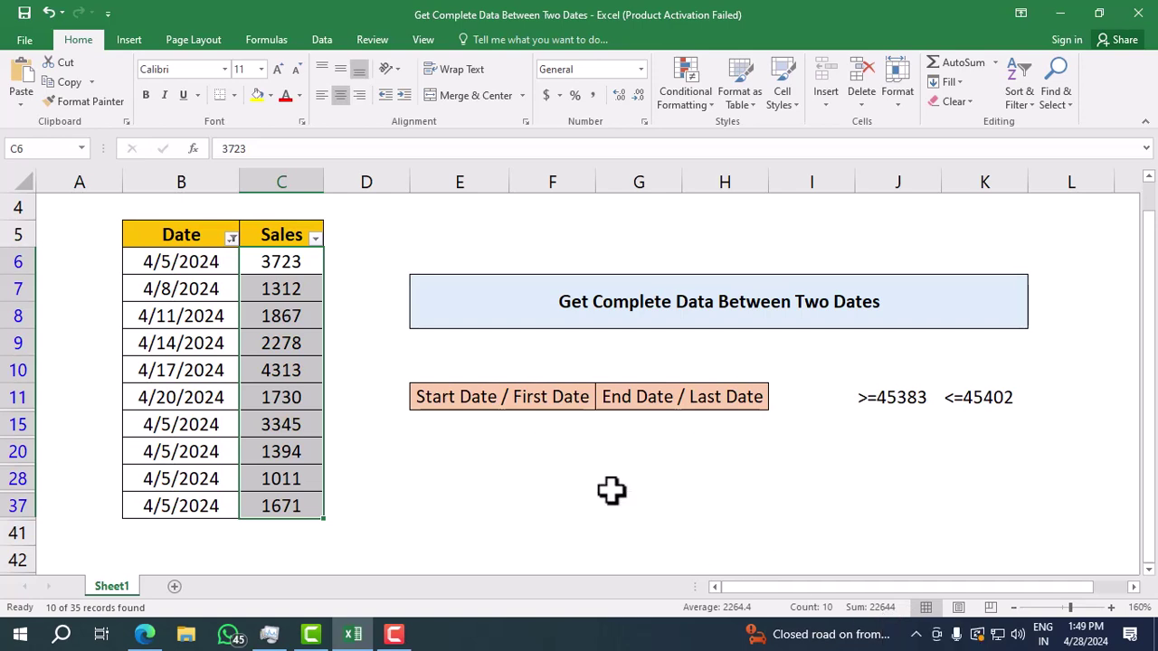
pyautogui.click(263, 235)
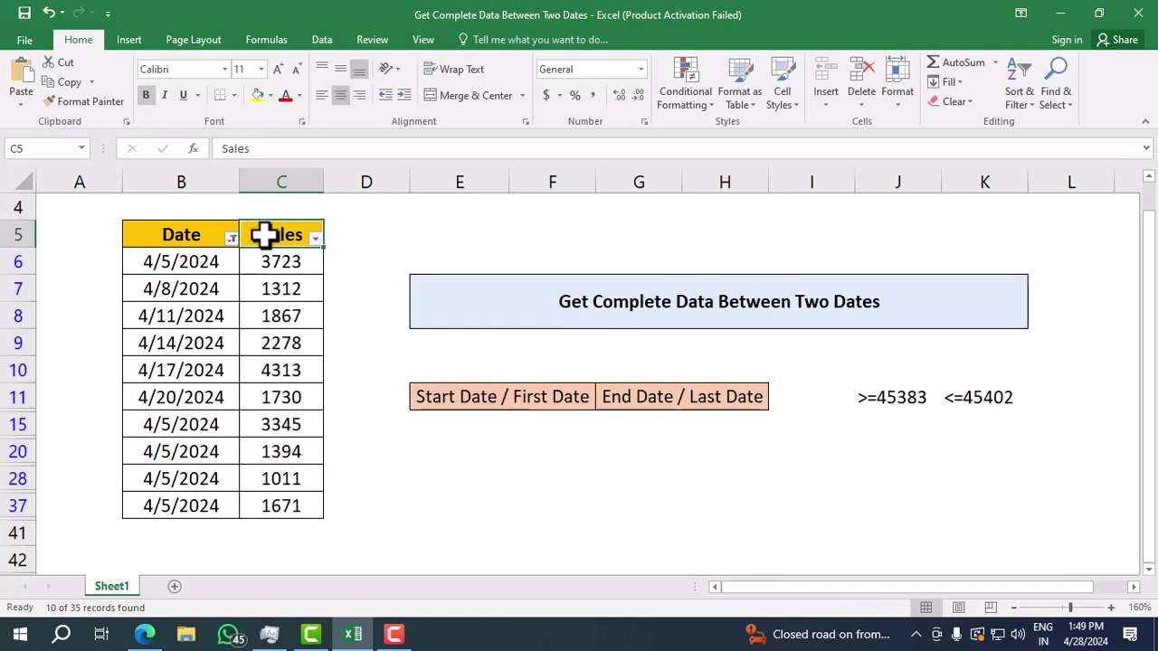
pyautogui.hotkey('ctrl', 'shift', 'l')
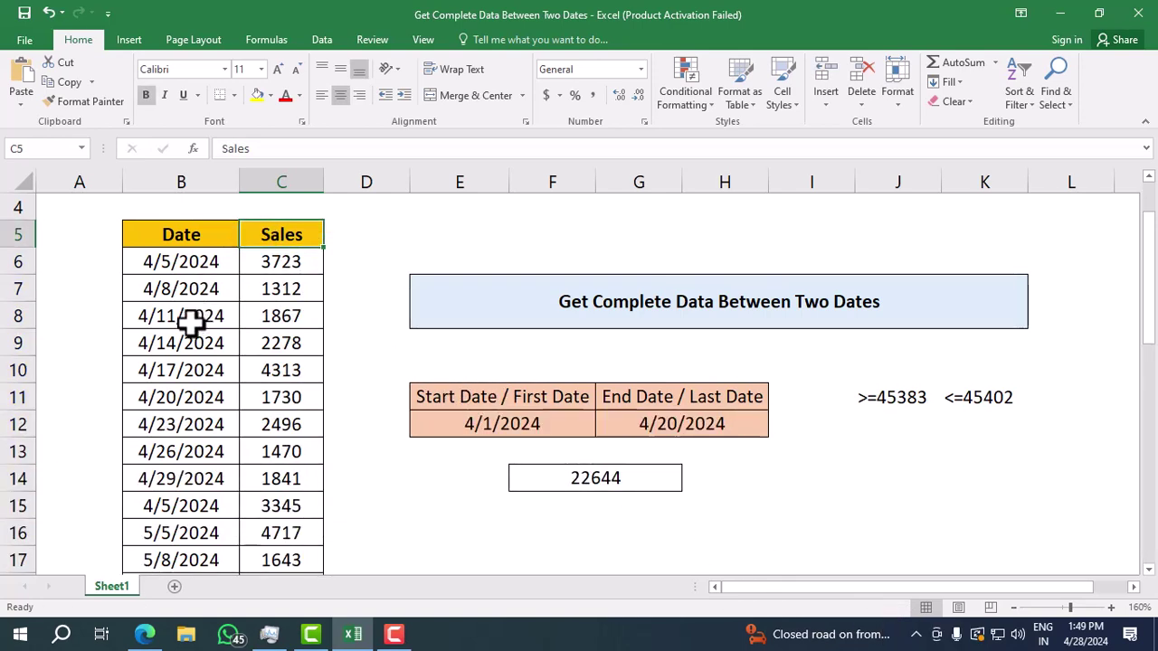
pyautogui.scroll(-2, 185, 330)
pyautogui.scroll(-1, 185, 330)
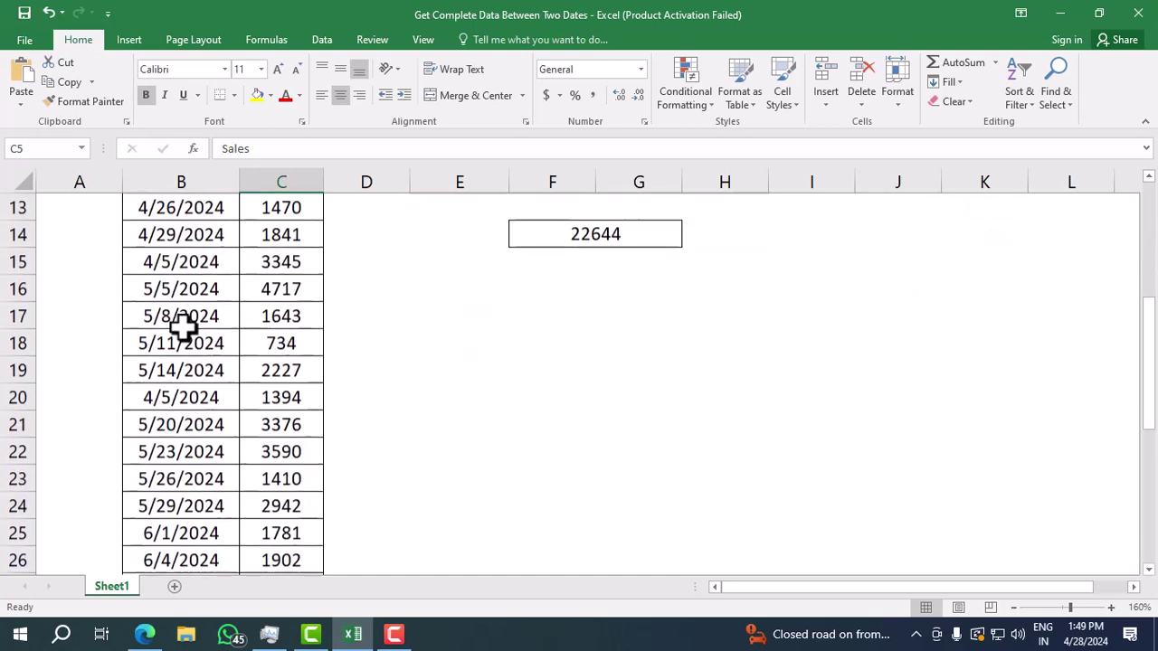
pyautogui.scroll(-1, 185, 330)
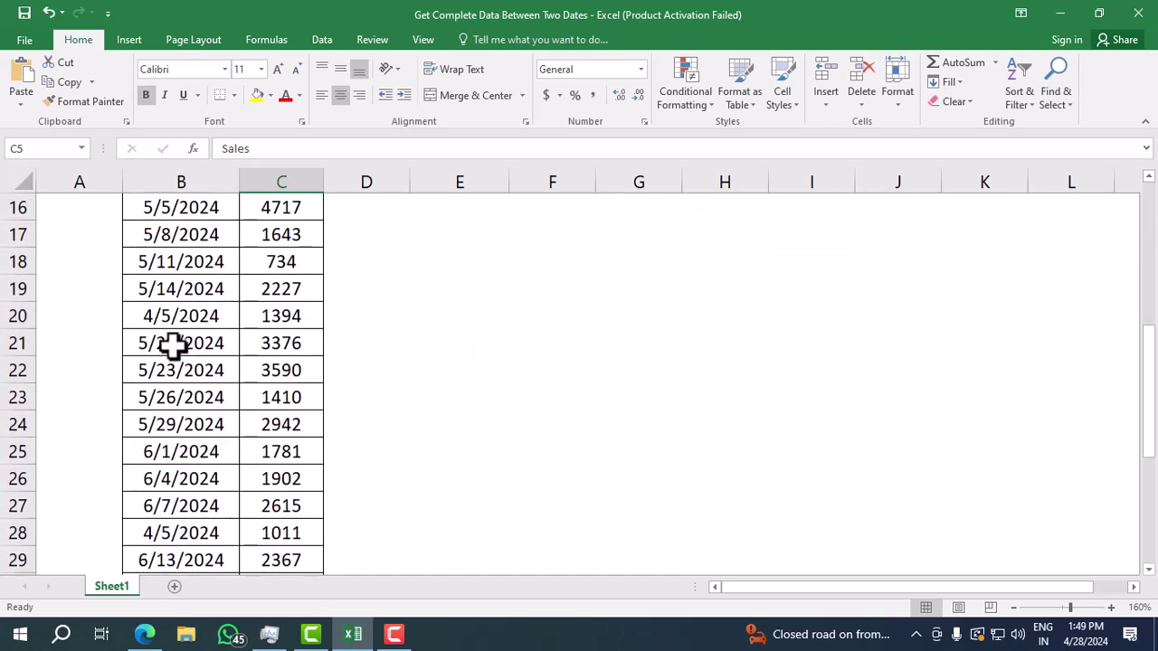
pyautogui.scroll(-1, 172, 342)
pyautogui.scroll(-1, 173, 342)
pyautogui.scroll(-1, 173, 342)
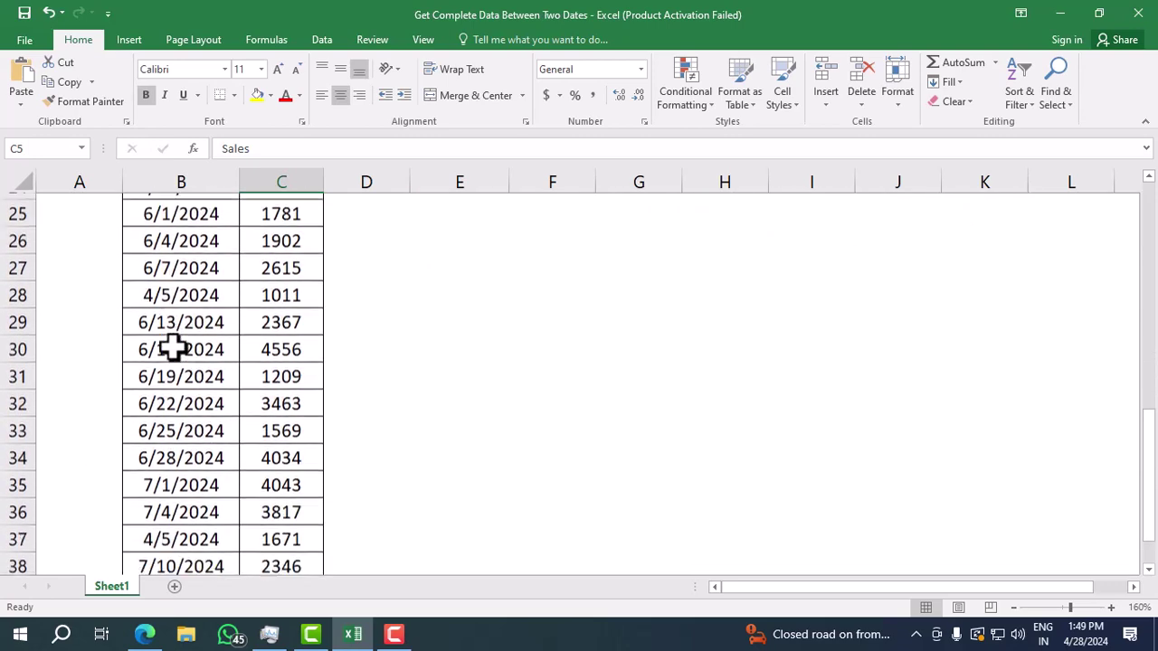
pyautogui.scroll(-1, 173, 342)
pyautogui.scroll(2, 172, 344)
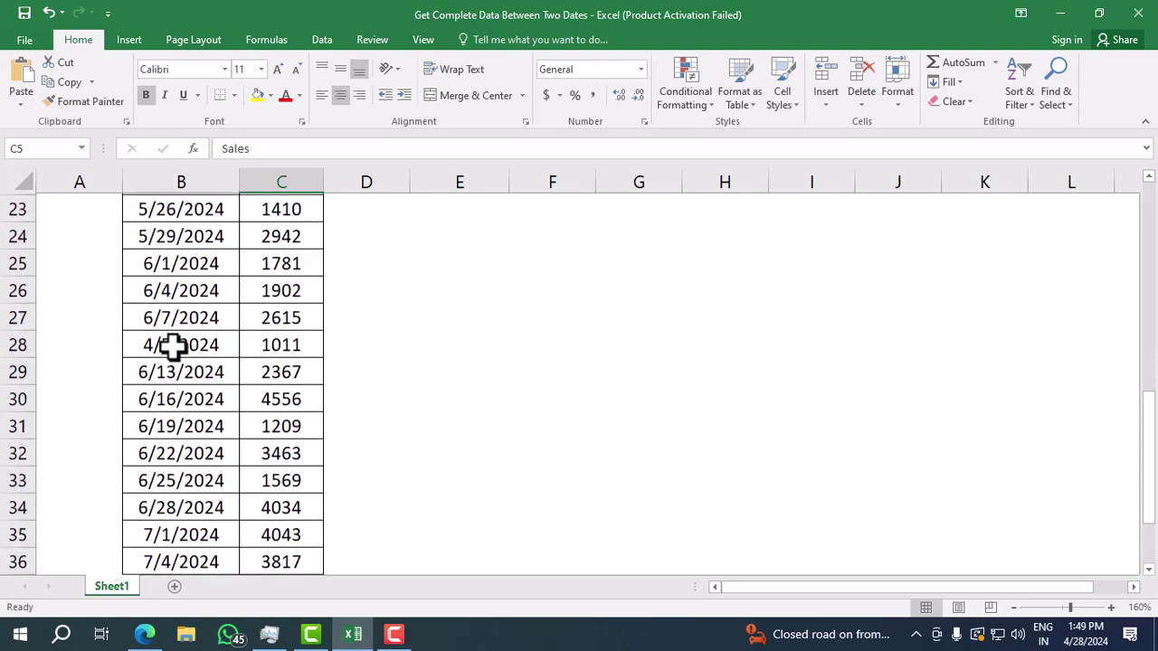
pyautogui.scroll(2, 172, 343)
pyautogui.scroll(4, 173, 343)
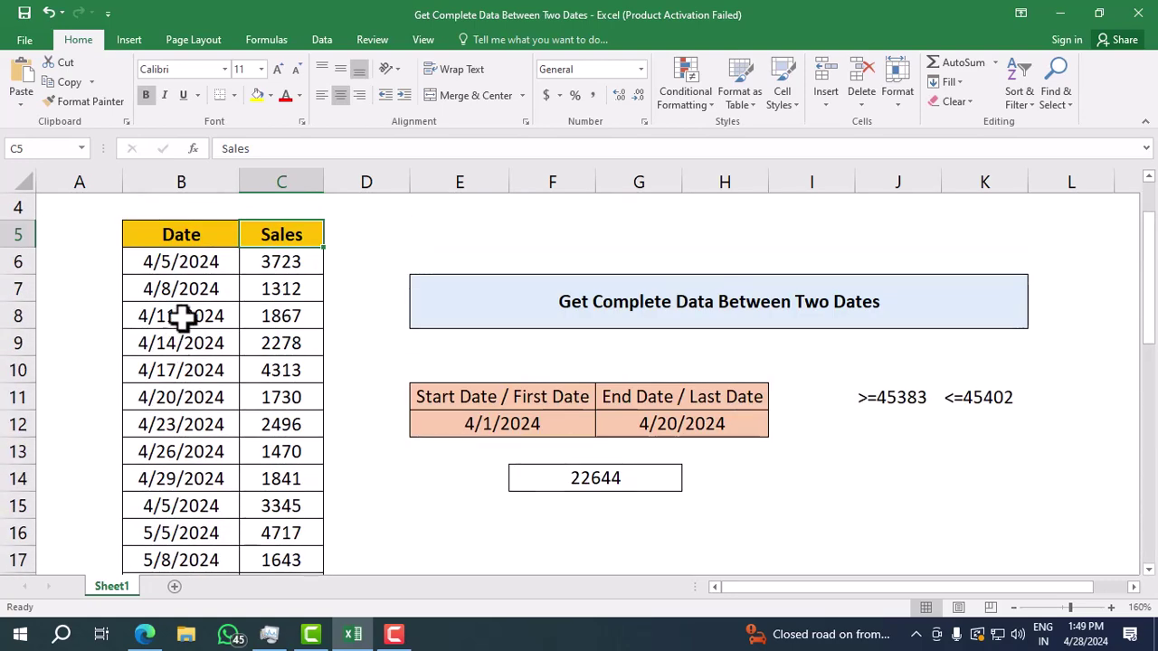
pyautogui.click(183, 261)
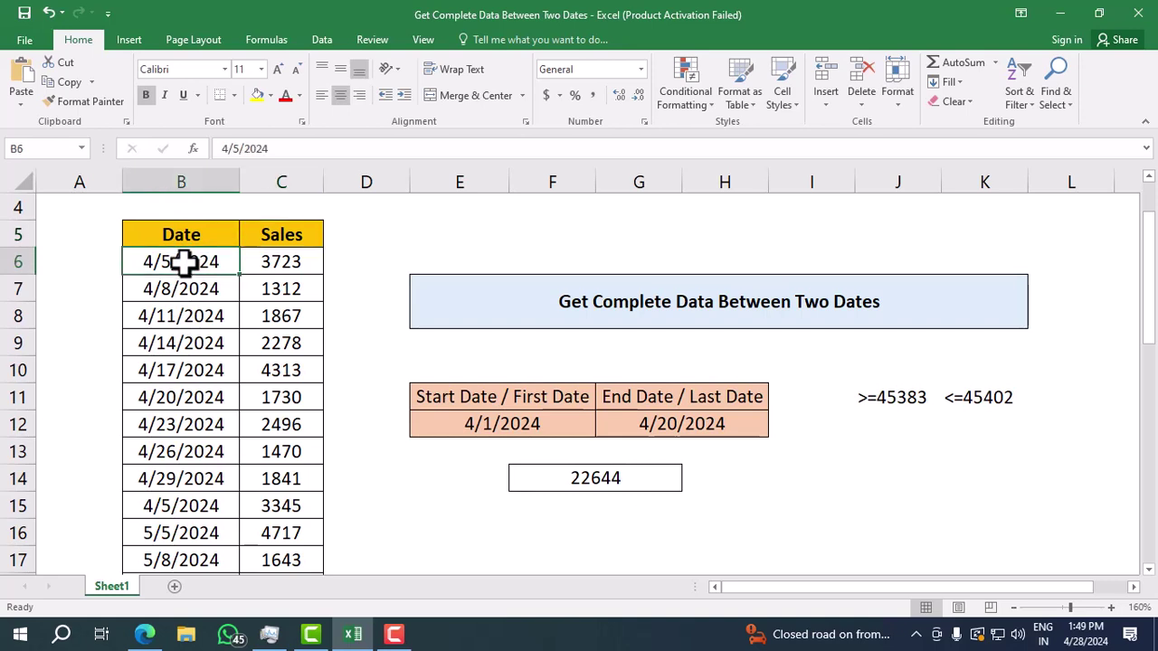
pyautogui.click(173, 288)
pyautogui.click(172, 318)
pyautogui.click(174, 346)
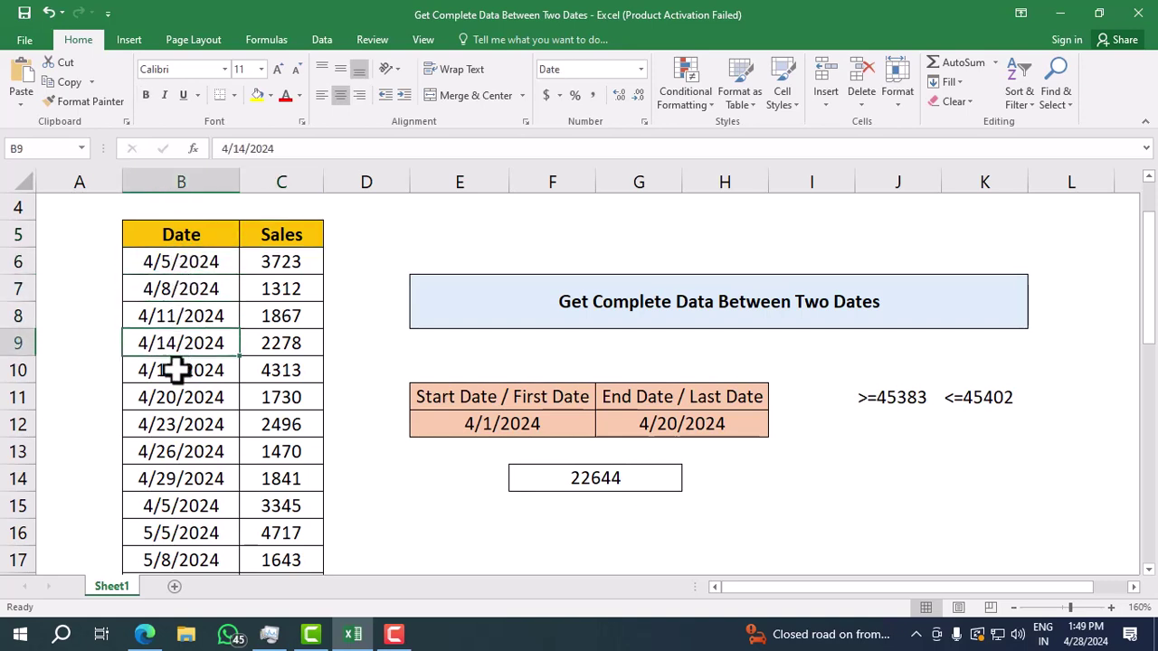
pyautogui.click(173, 370)
pyautogui.click(173, 398)
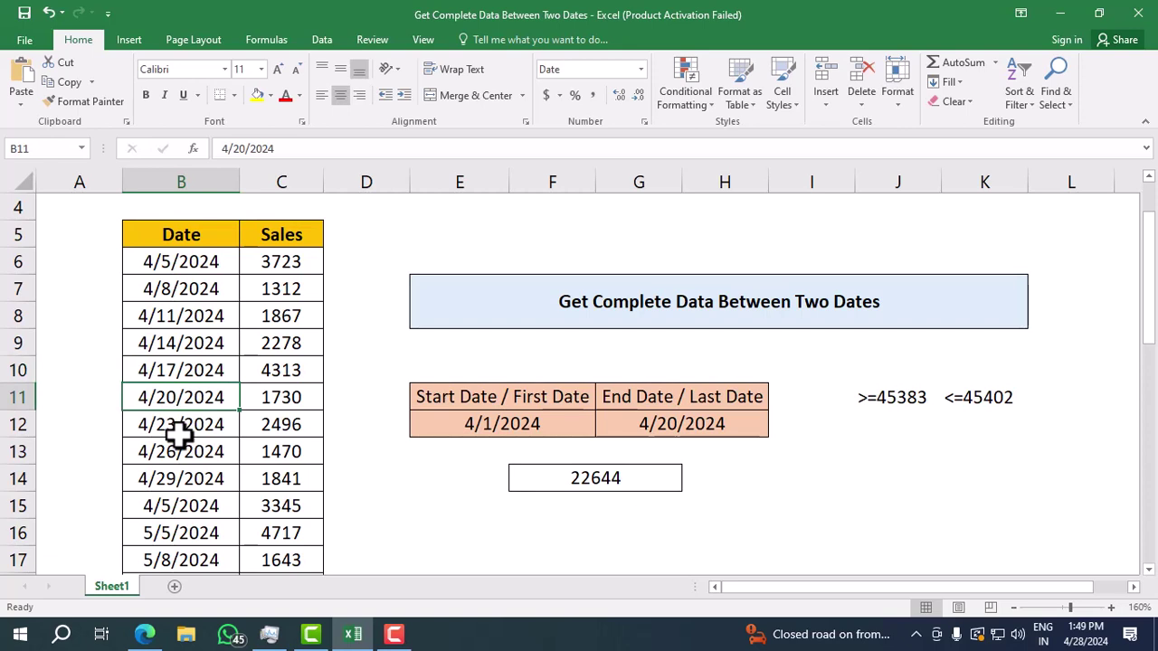
pyautogui.click(179, 427)
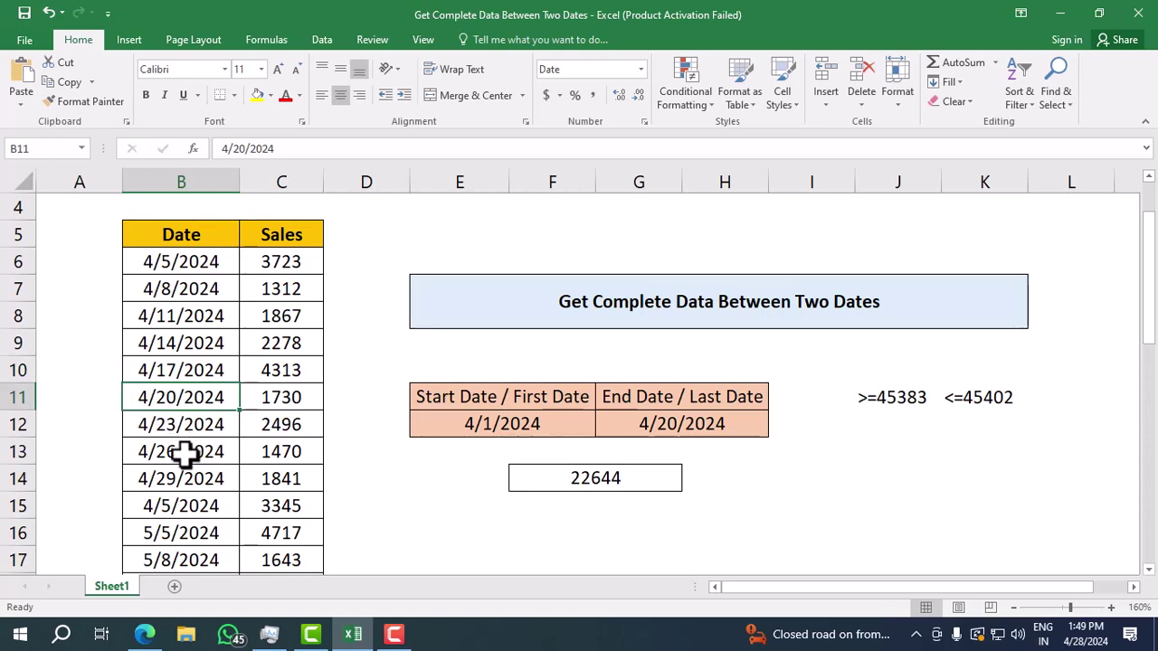
pyautogui.click(177, 453)
pyautogui.click(176, 480)
pyautogui.click(175, 512)
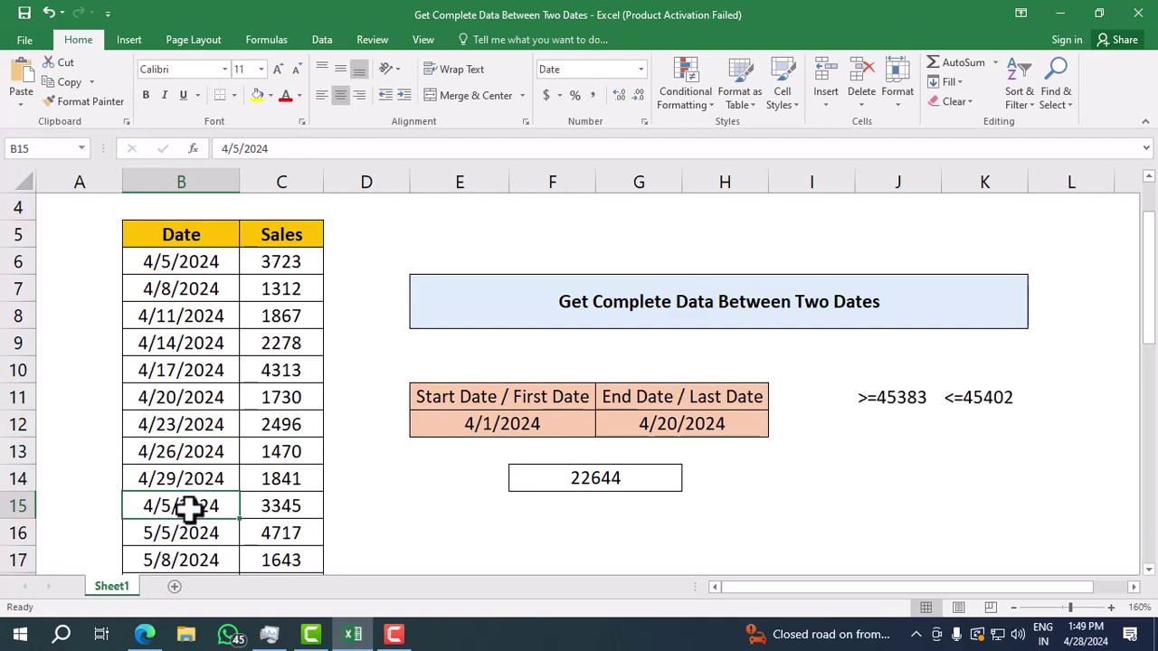
pyautogui.scroll(-1, 189, 509)
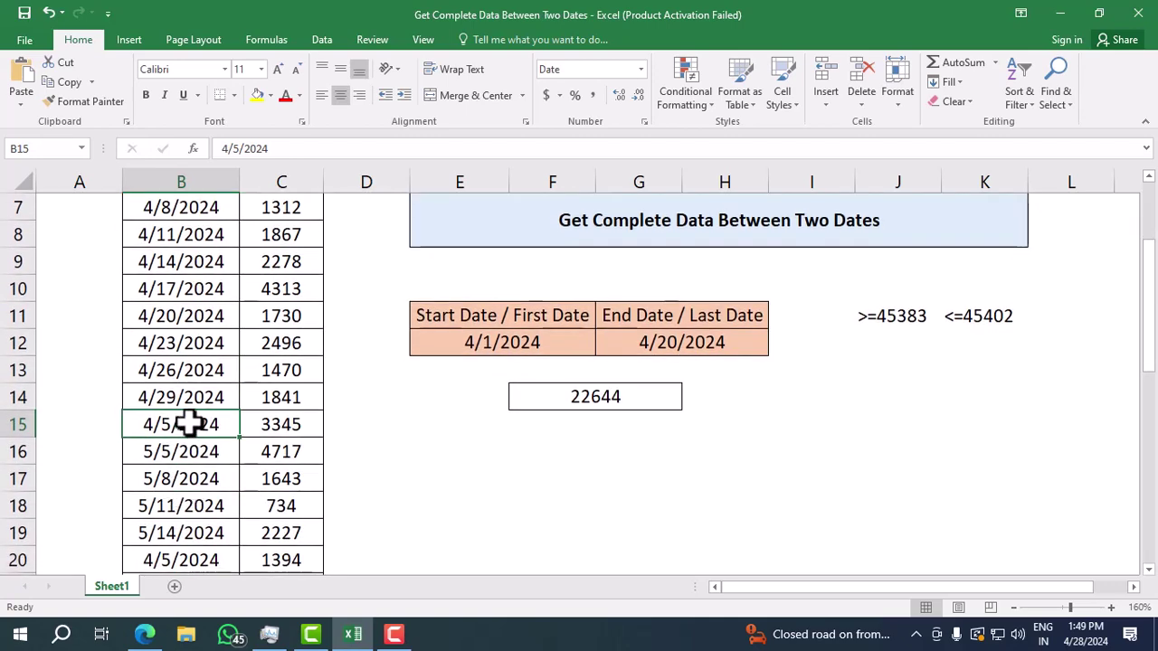
pyautogui.click(254, 422)
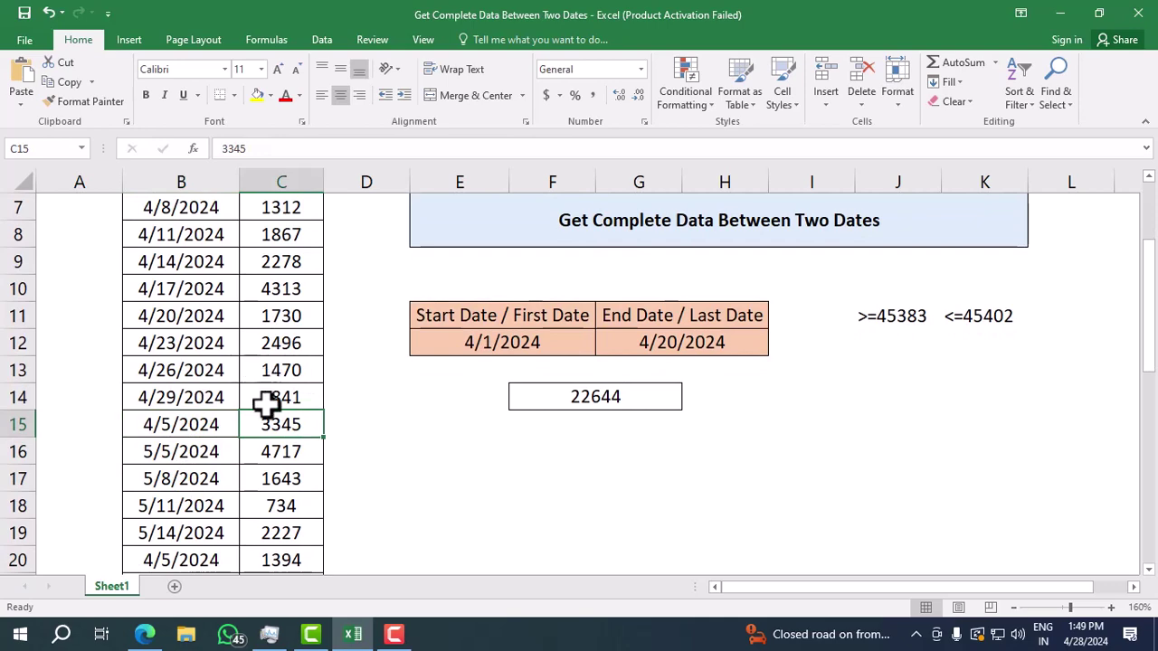
pyautogui.scroll(-1, 271, 416)
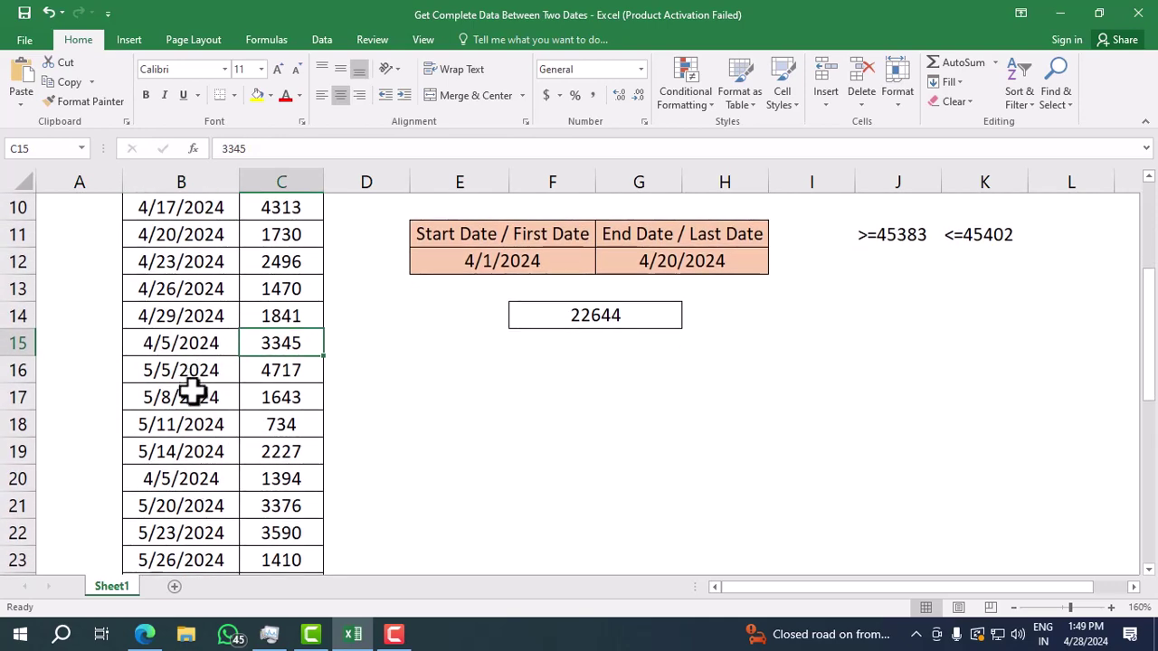
pyautogui.click(168, 479)
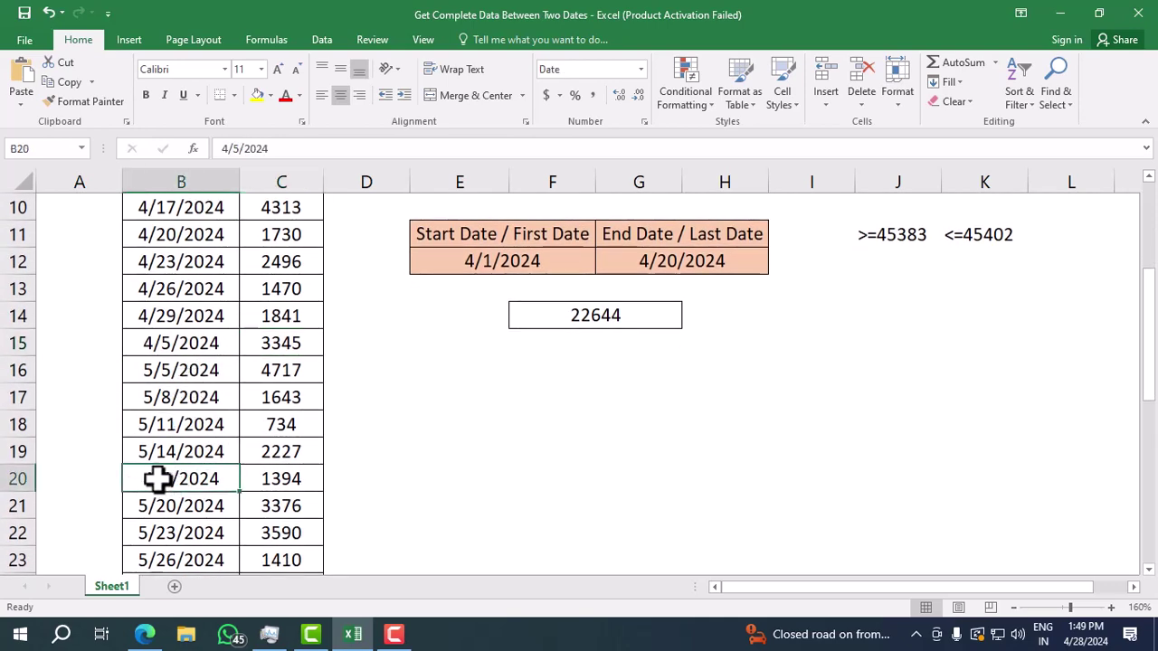
pyautogui.scroll(-1, 163, 479)
pyautogui.scroll(-1, 184, 480)
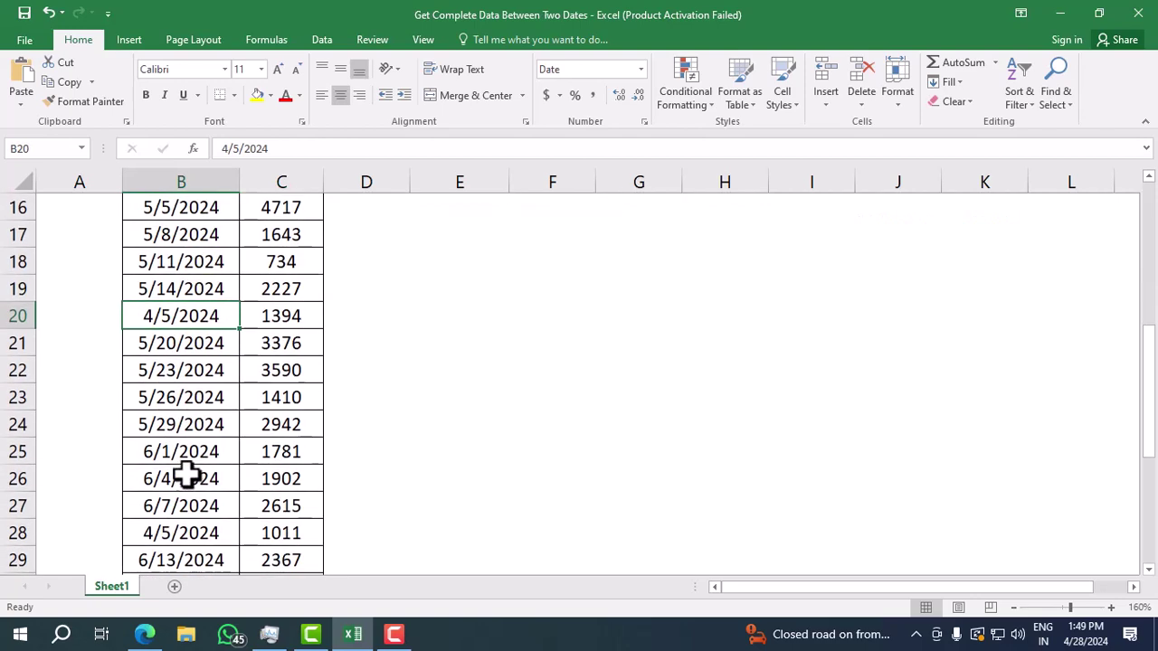
pyautogui.scroll(-1, 186, 474)
pyautogui.click(165, 450)
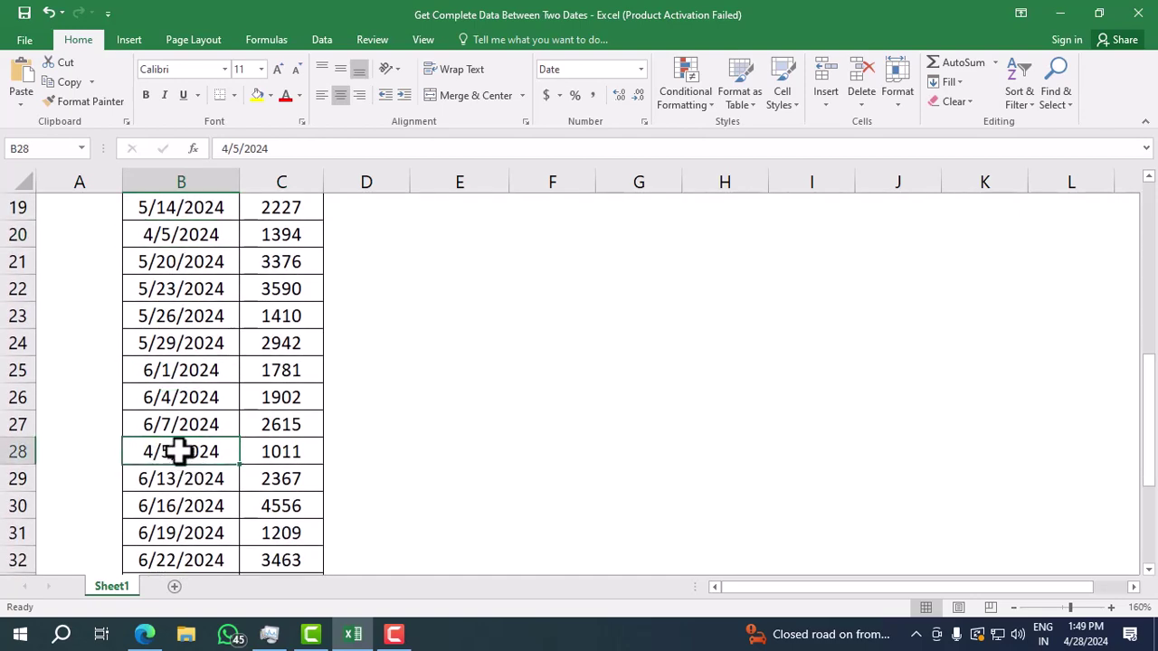
pyautogui.scroll(-1, 178, 448)
pyautogui.scroll(-1, 181, 450)
pyautogui.scroll(5, 199, 447)
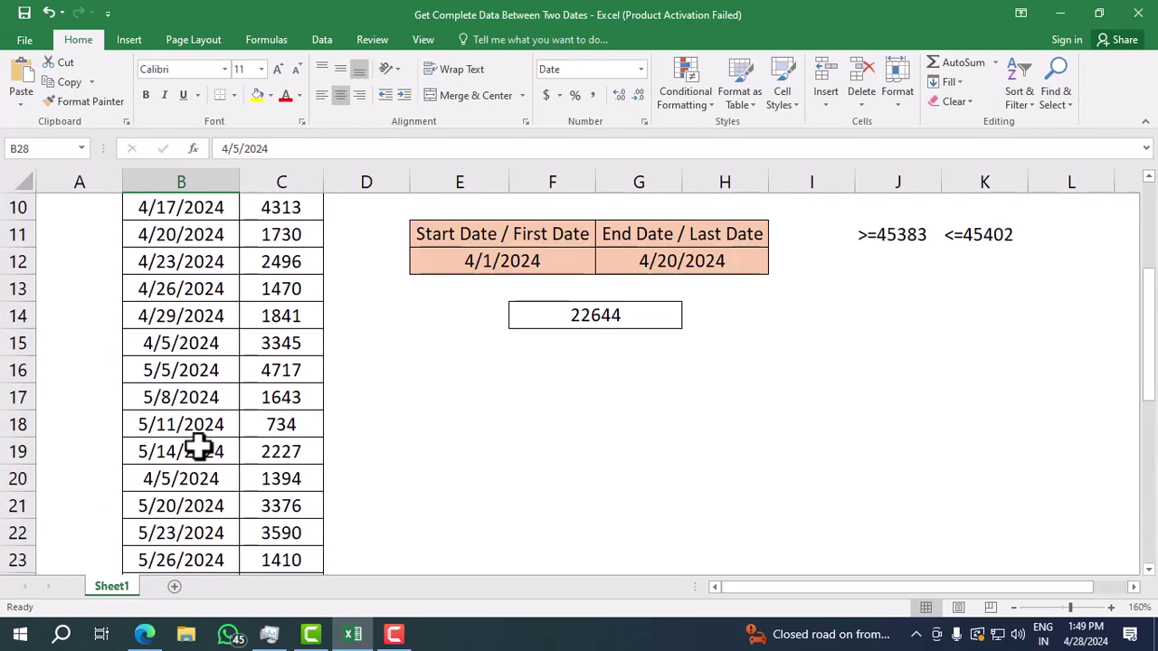
pyautogui.scroll(3, 199, 447)
pyautogui.moveTo(297, 336); pyautogui.dragTo(285, 479)
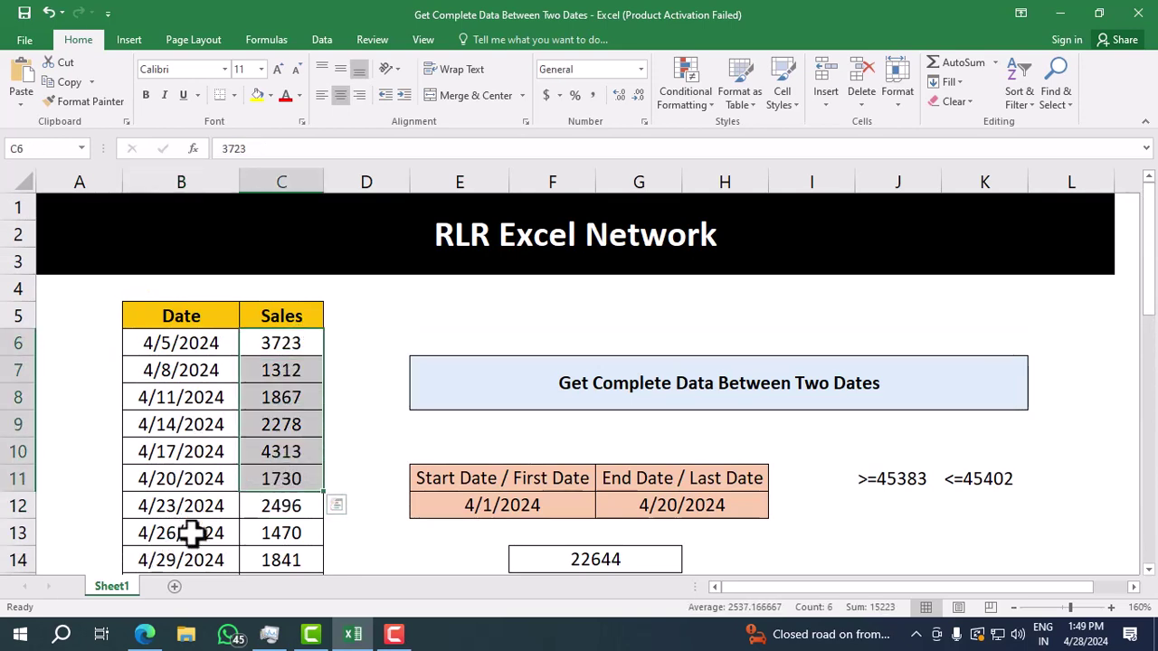
# Turn filtering back on and limit the Date column to April dates through 4/20/2024.
pyautogui.click(226, 315)
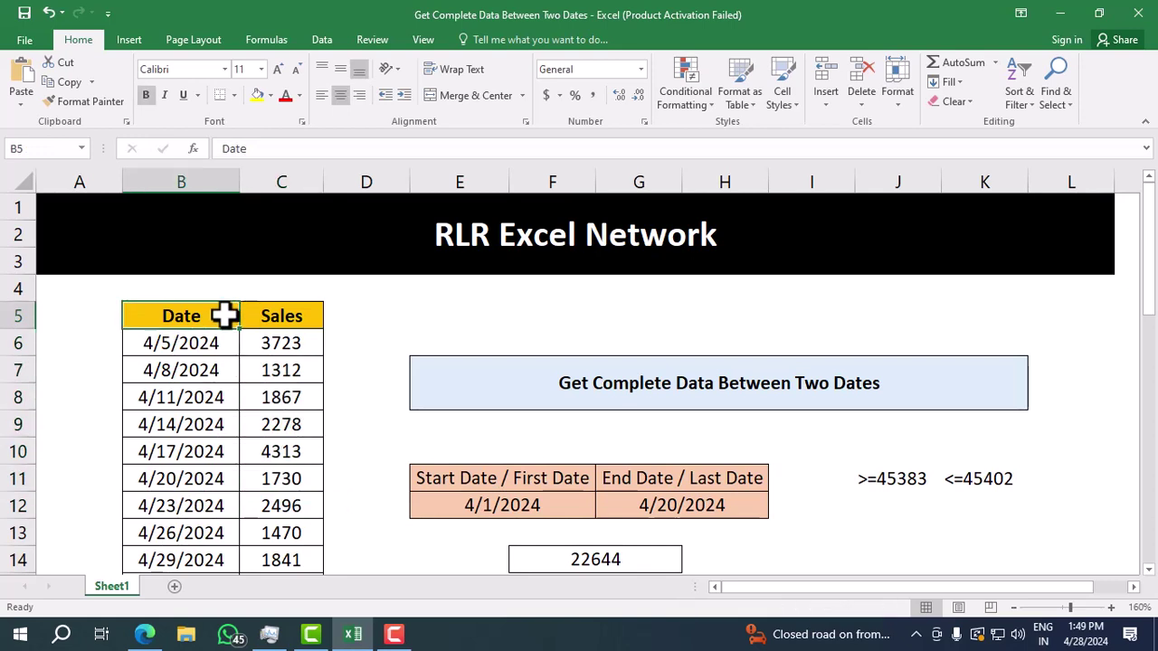
pyautogui.hotkey('ctrl', 'shift', 'l')
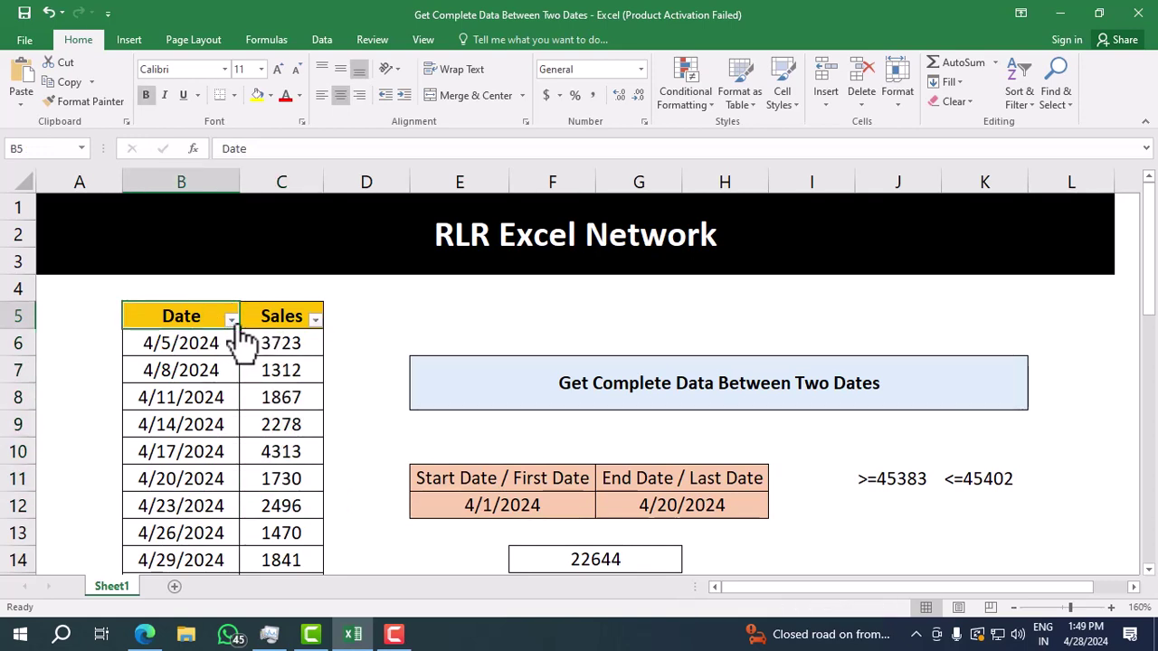
pyautogui.click(232, 320)
pyautogui.click(290, 433)
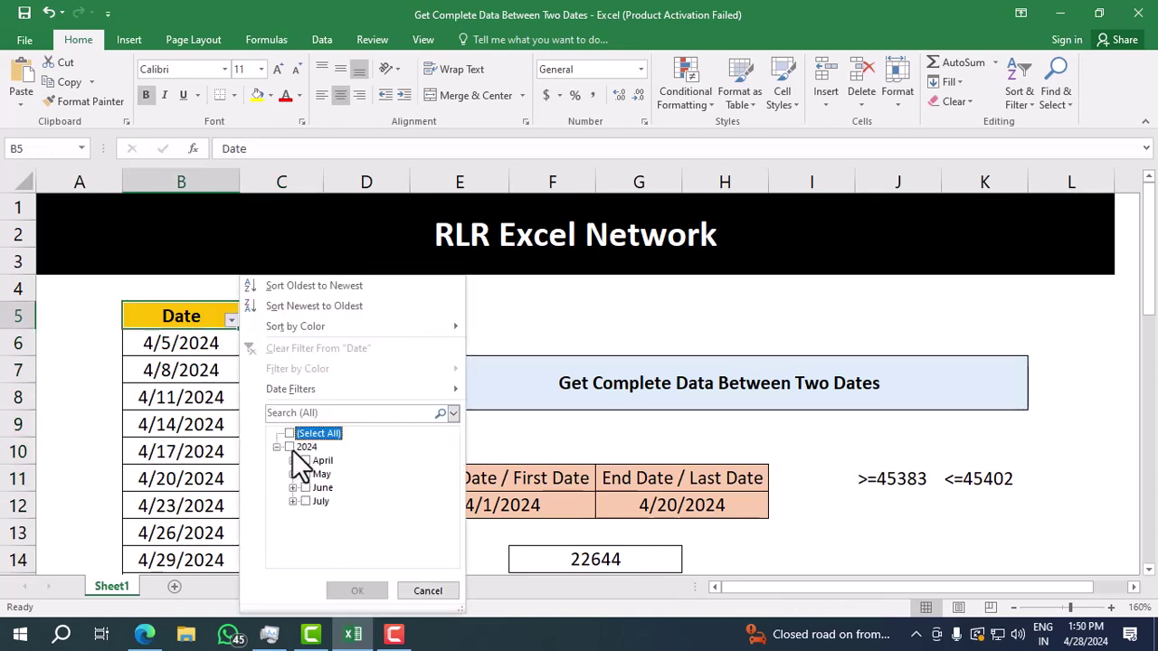
pyautogui.click(292, 460)
pyautogui.click(305, 434)
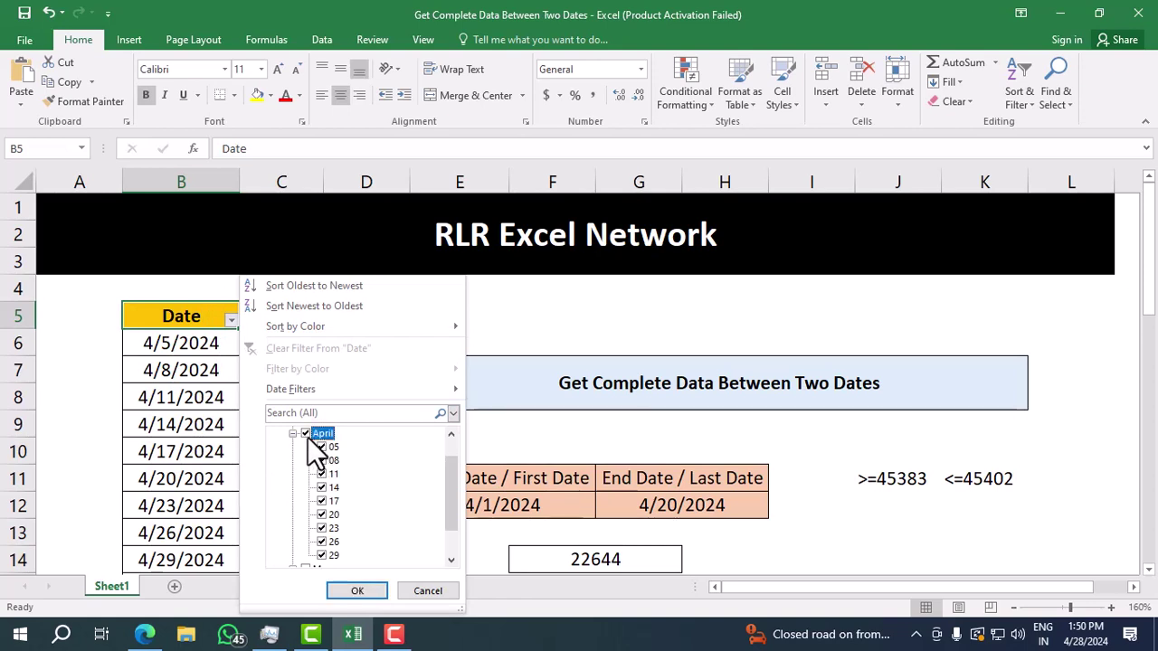
pyautogui.scroll(-1, 339, 477)
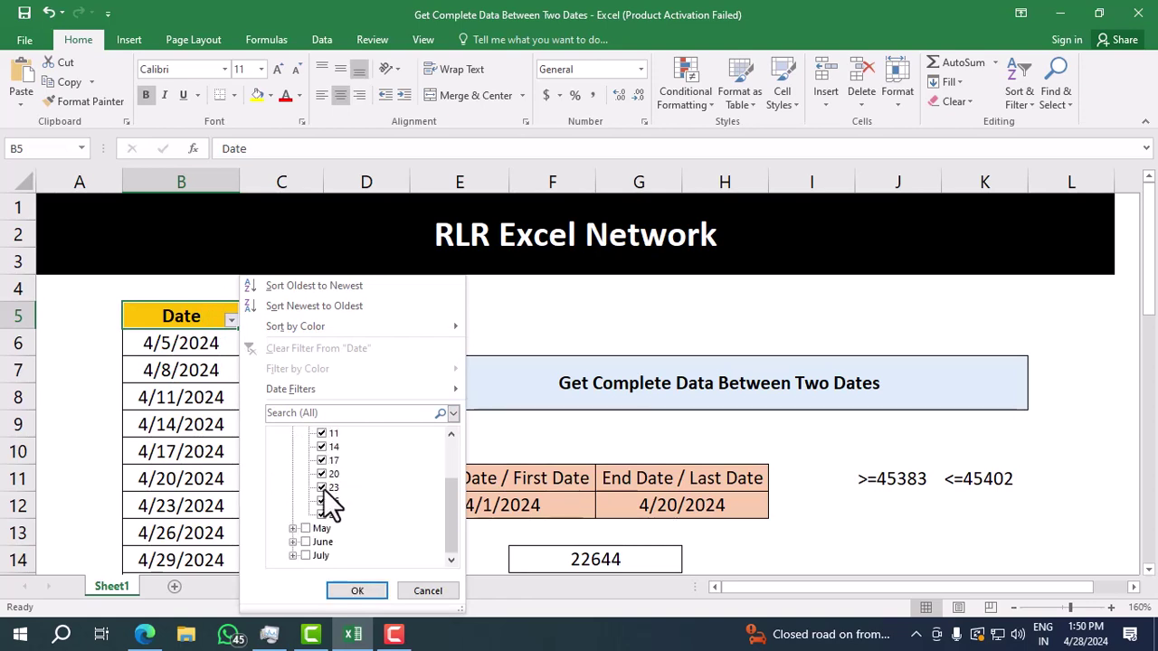
pyautogui.click(322, 502)
pyautogui.click(357, 591)
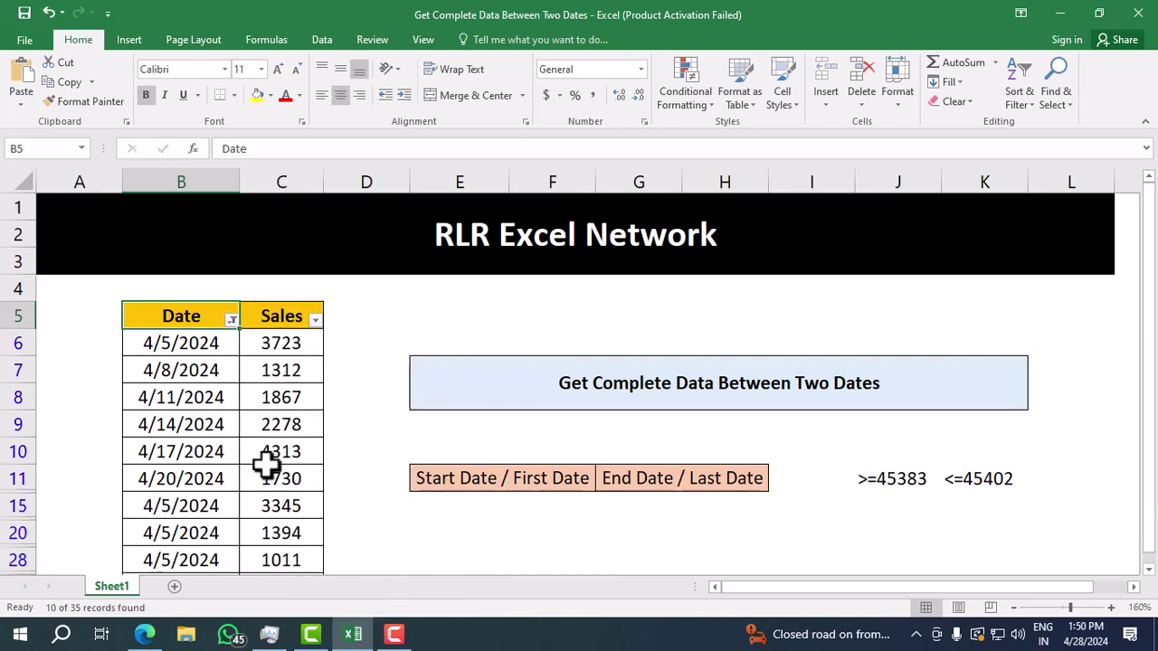
# Select the visible Sales cells C6:C37 to confirm they total 22644.
pyautogui.scroll(-1, 136, 370)
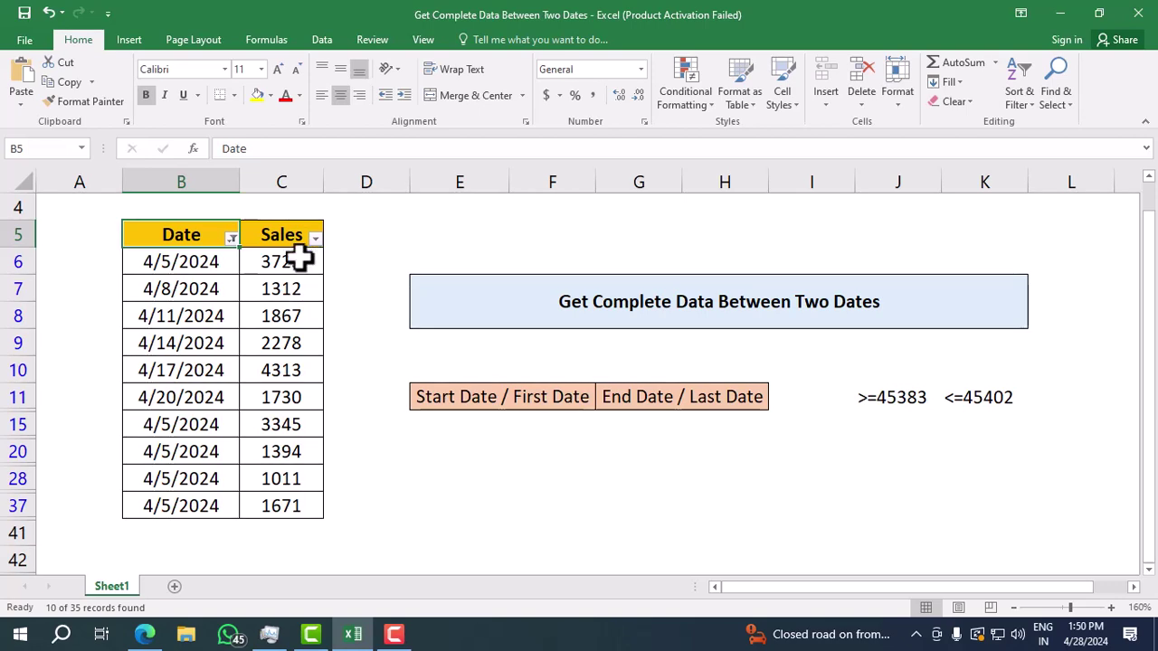
pyautogui.moveTo(302, 261); pyautogui.dragTo(269, 505)
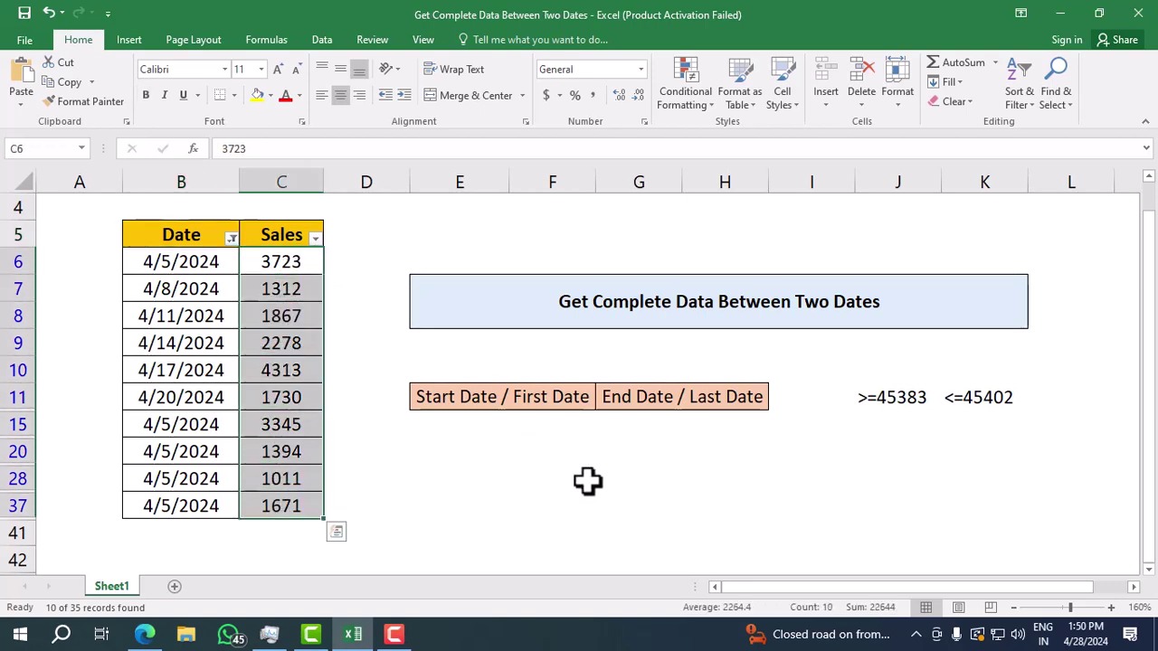
pyautogui.scroll(1, 685, 461)
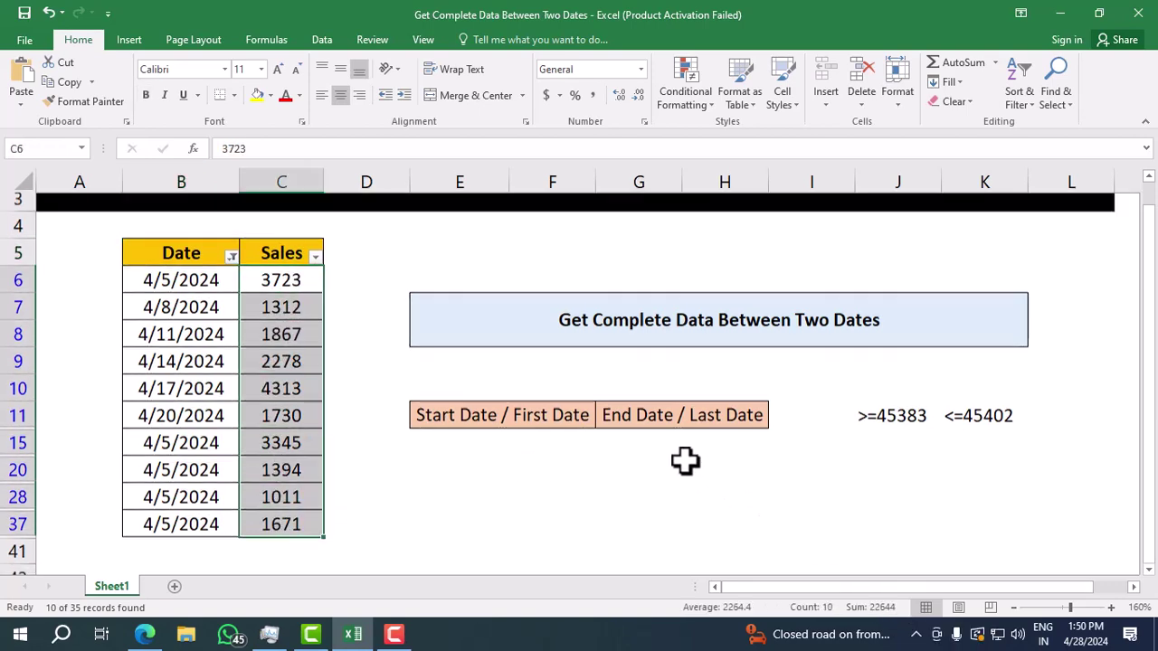
# Remove the Date filter and check the SUMIFS total of 22644 in F14.
pyautogui.hotkey('ctrl', 'shift', 'l')
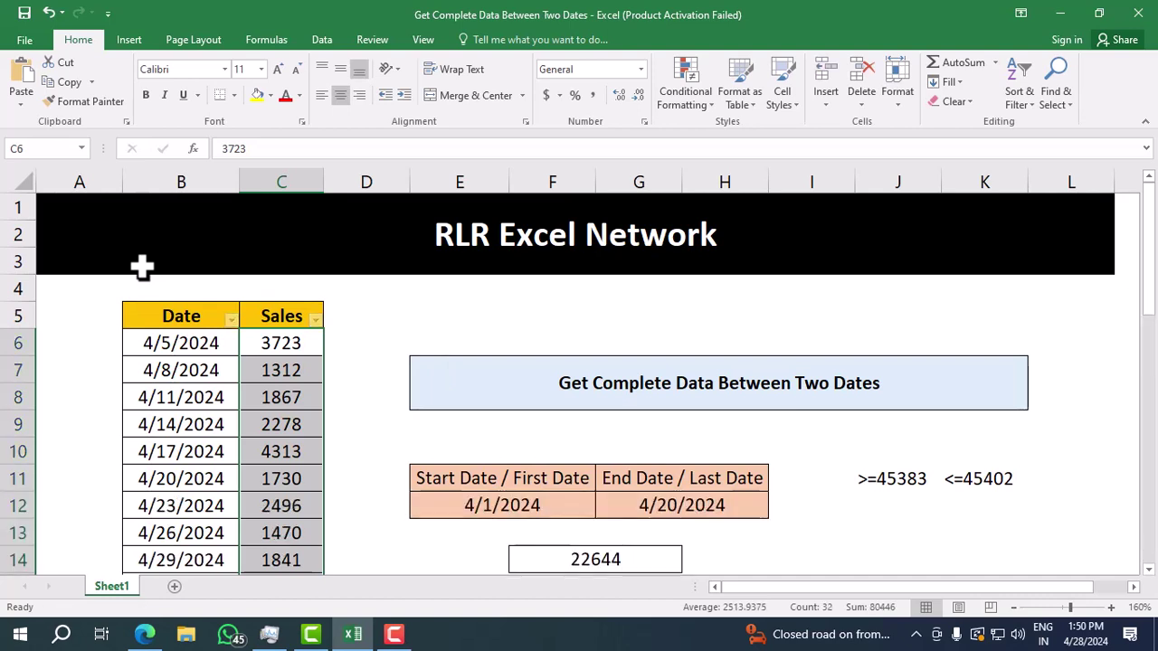
pyautogui.click(661, 561)
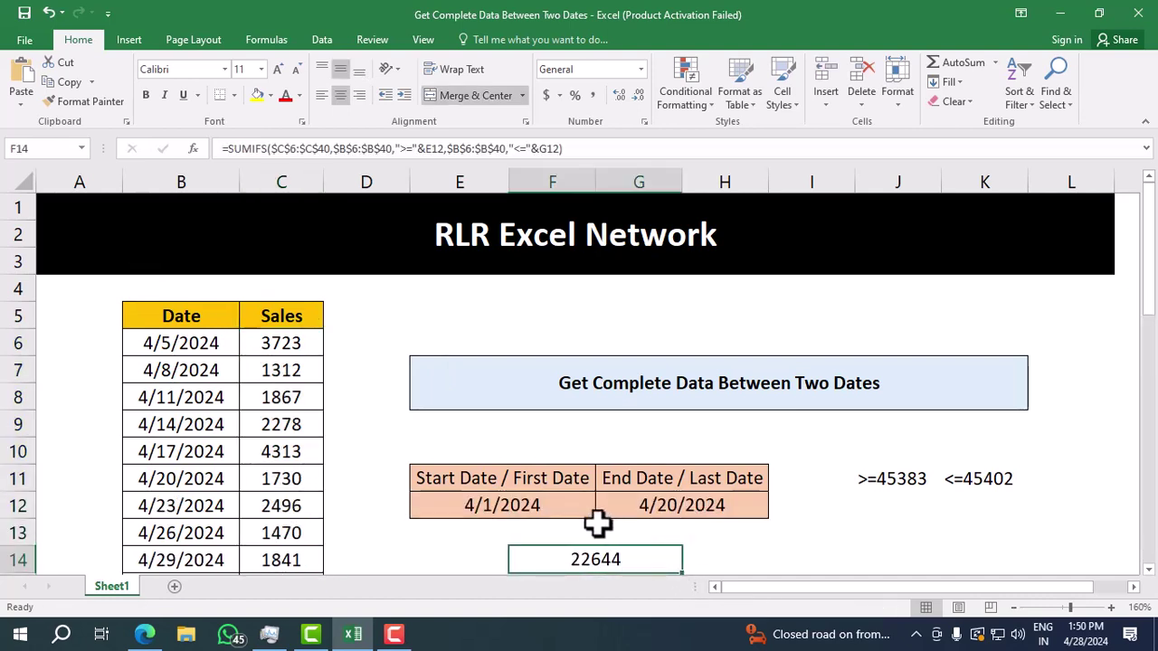
pyautogui.click(527, 435)
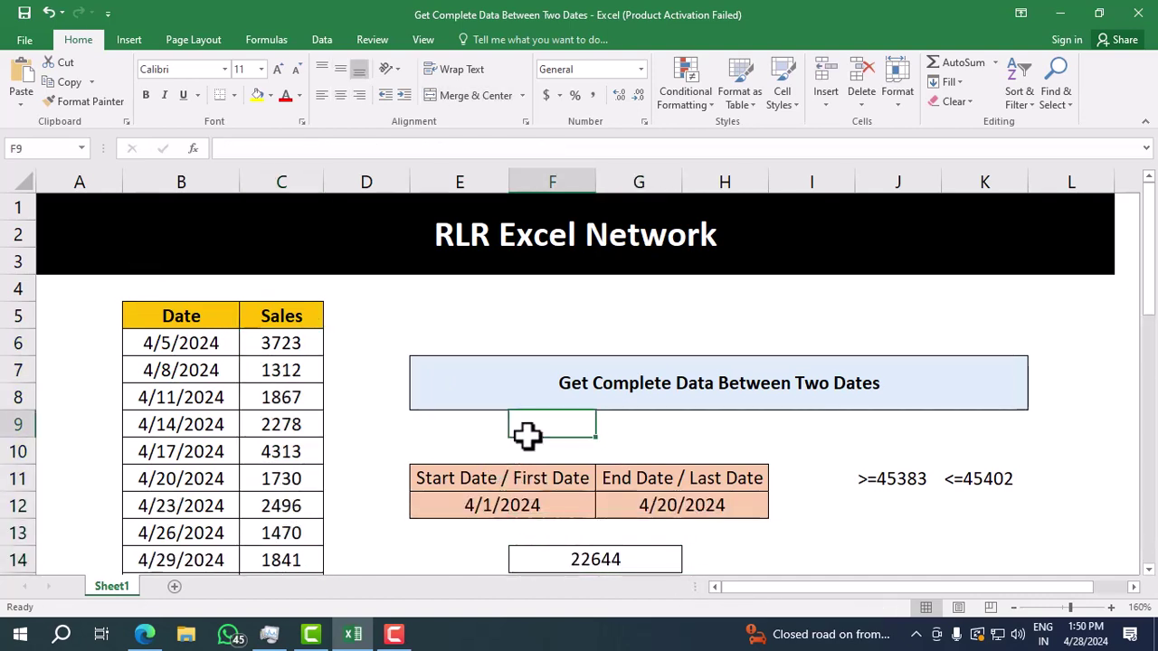